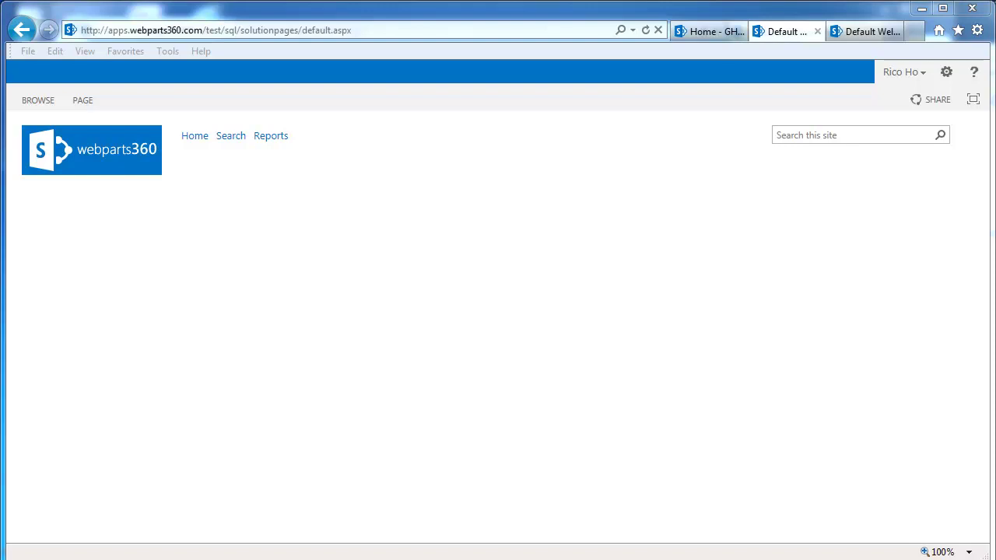
# Step: Open the AppStudio console for the SQL solution, fit its window to the screen, and display the data connections
pyautogui.click(947, 71)
pyautogui.click(904, 267)
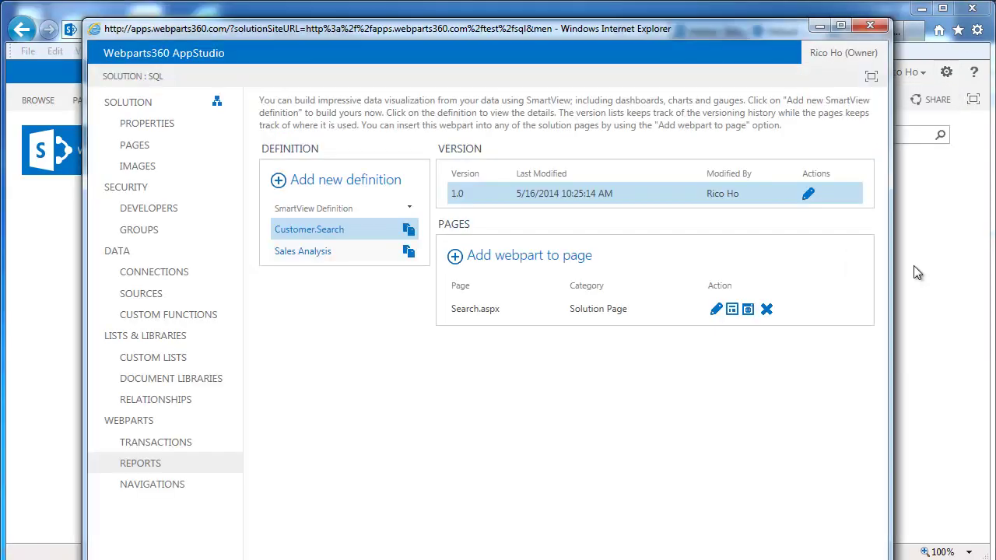
pyautogui.moveTo(284, 36); pyautogui.dragTo(200, 21)
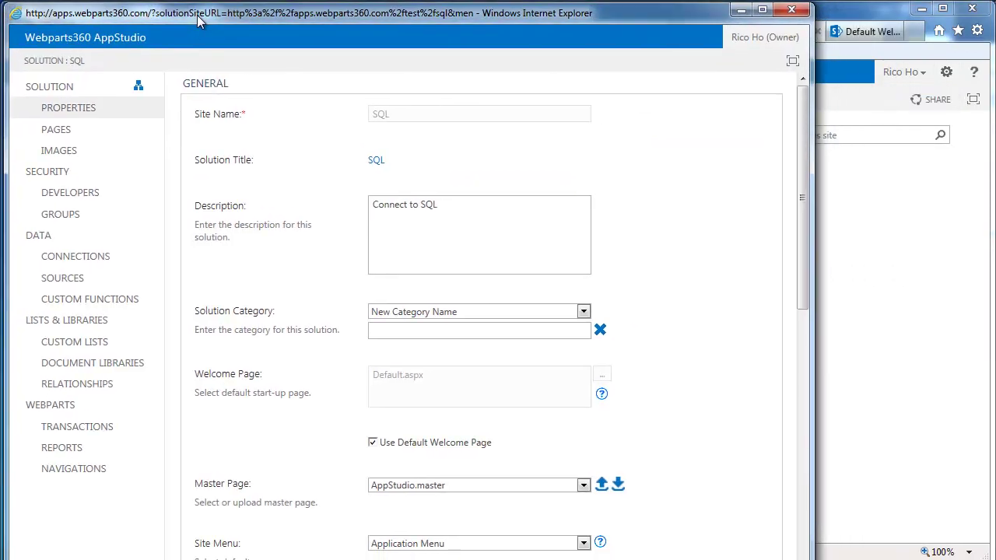
pyautogui.moveTo(340, 559); pyautogui.dragTo(339, 554)
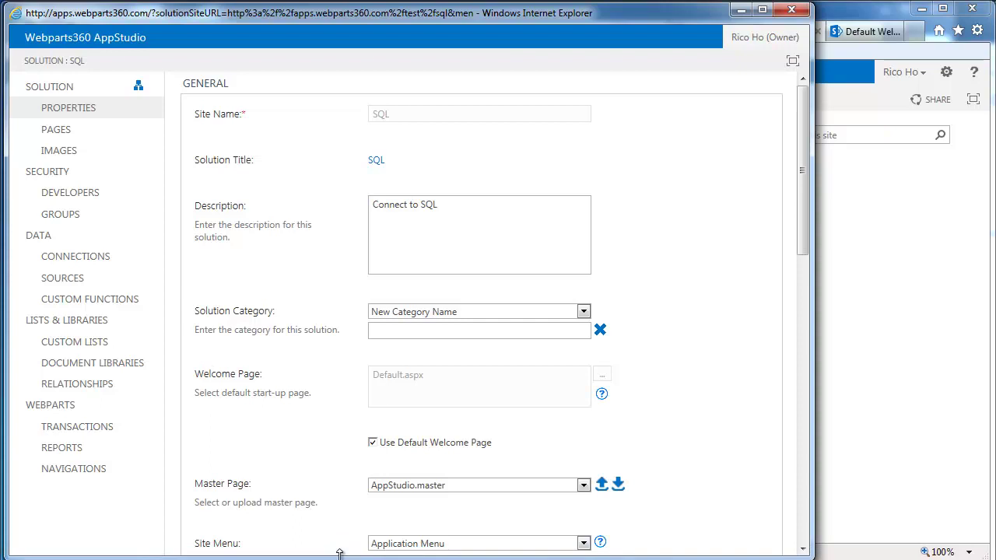
pyautogui.click(75, 260)
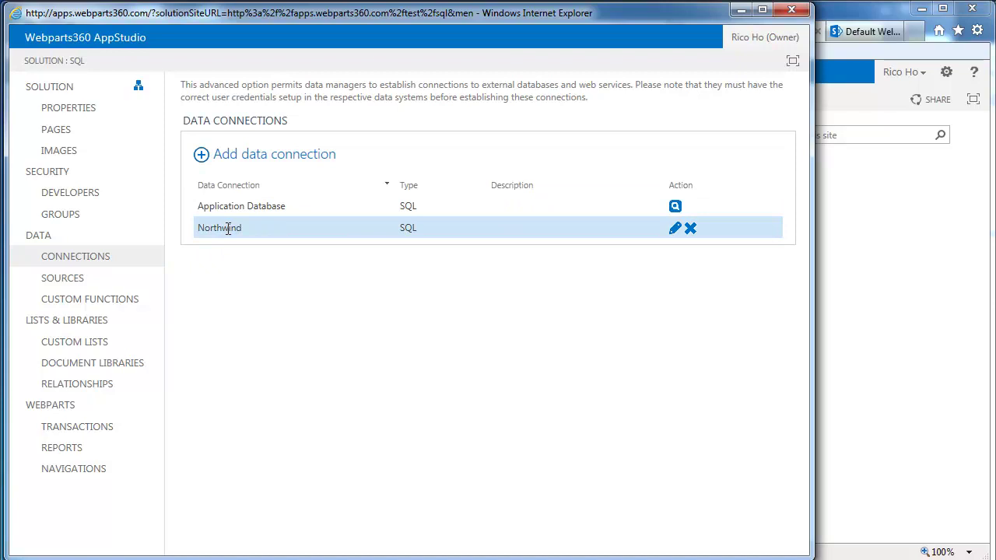
# Step: Start linking an external table as a custom list, using the Northwind connection and the Orders table
pyautogui.click(113, 346)
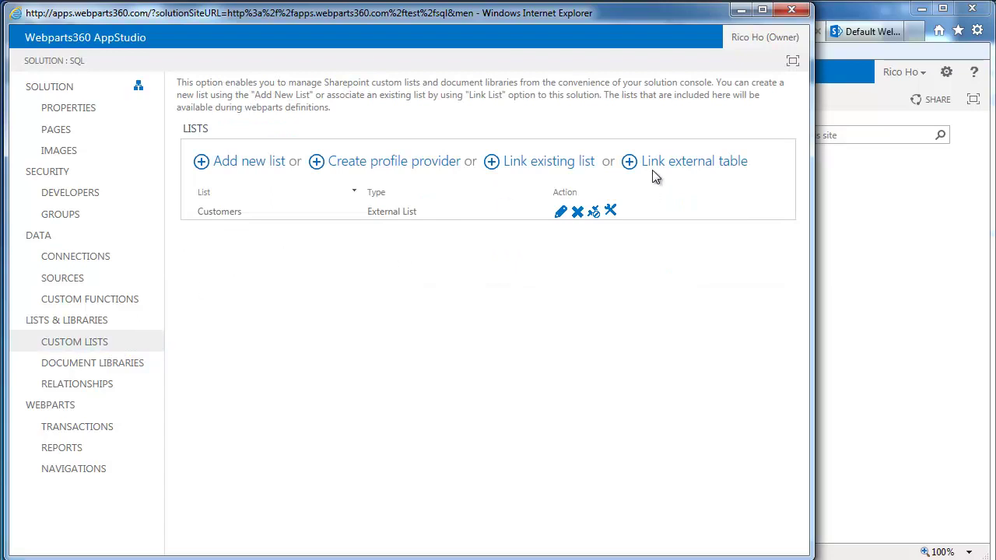
pyautogui.click(677, 165)
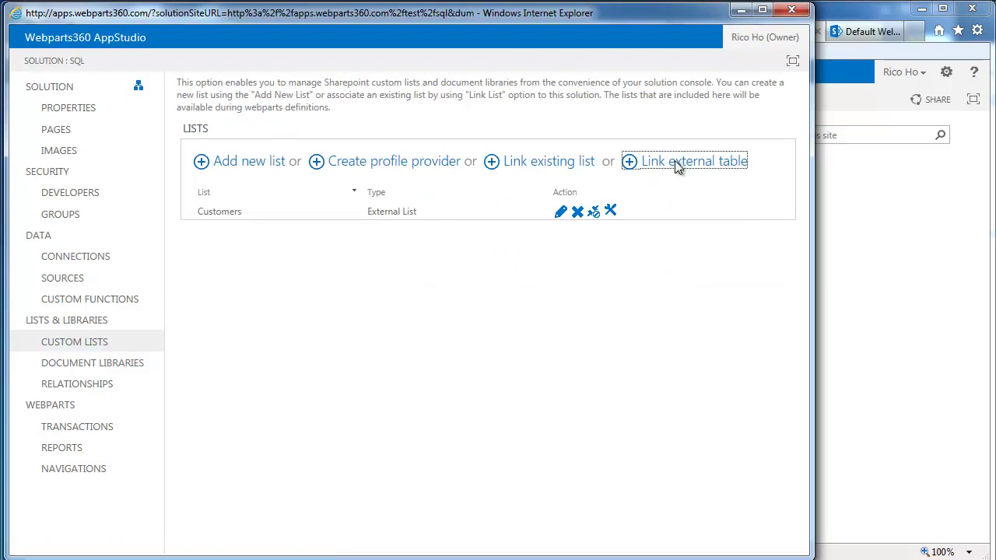
pyautogui.click(534, 115)
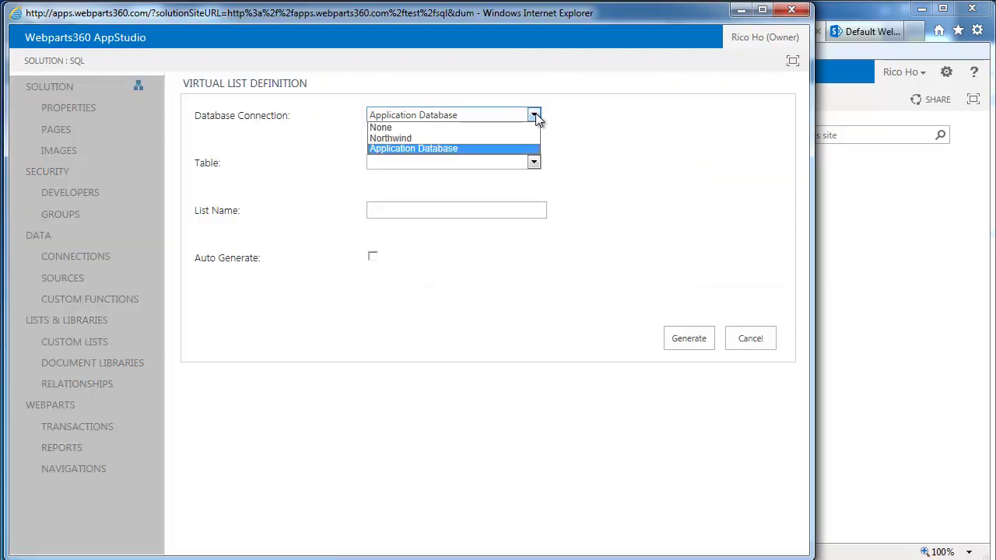
pyautogui.click(440, 137)
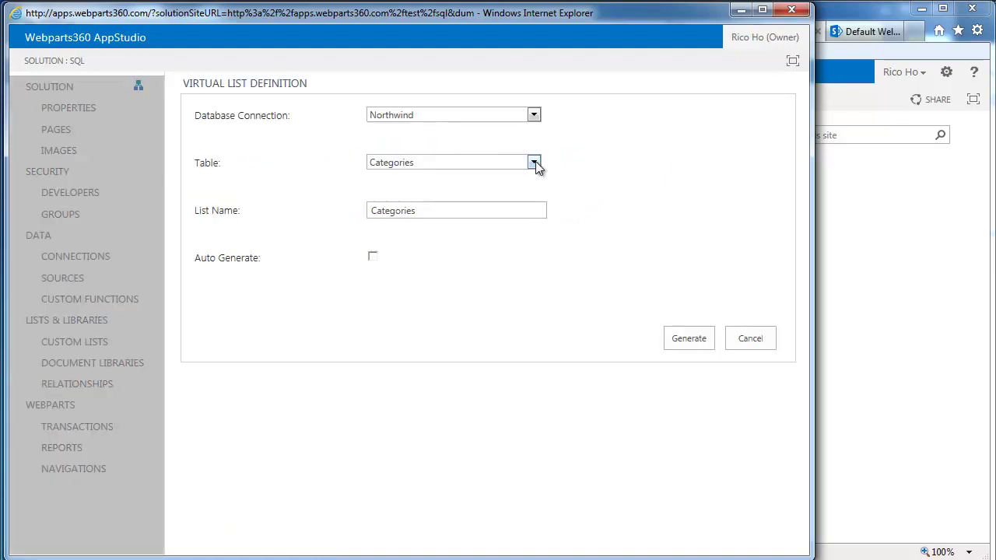
pyautogui.click(534, 163)
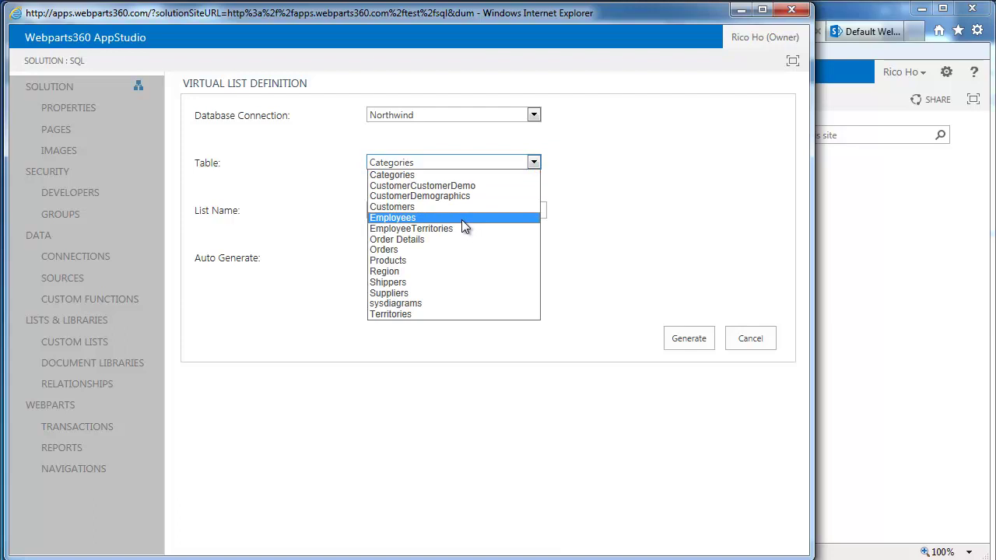
pyautogui.click(441, 252)
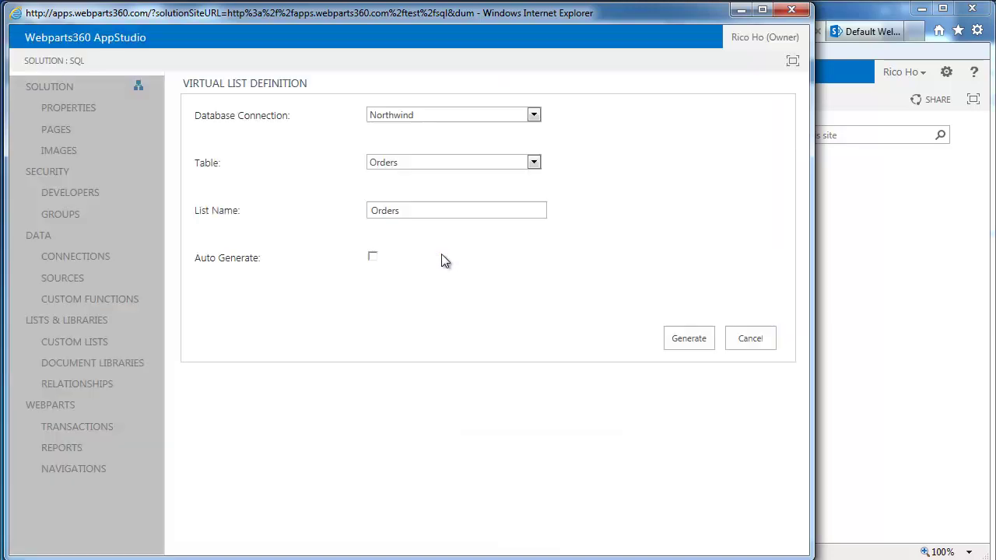
# Step: Generate the Orders list with Auto Generate enabled, OrderID as the ID and CustomerID as the title
pyautogui.click(373, 256)
pyautogui.click(536, 306)
pyautogui.click(468, 329)
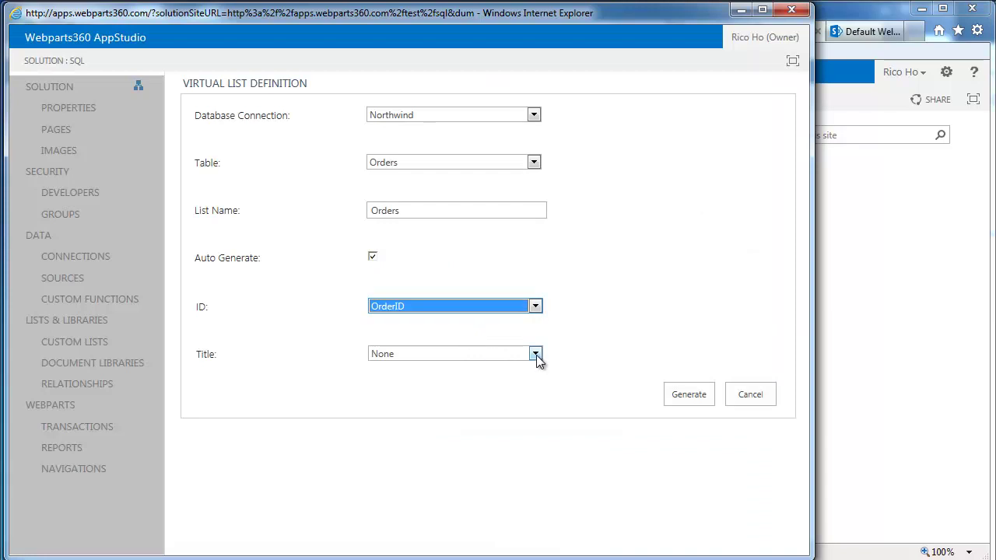
pyautogui.click(536, 354)
pyautogui.click(470, 387)
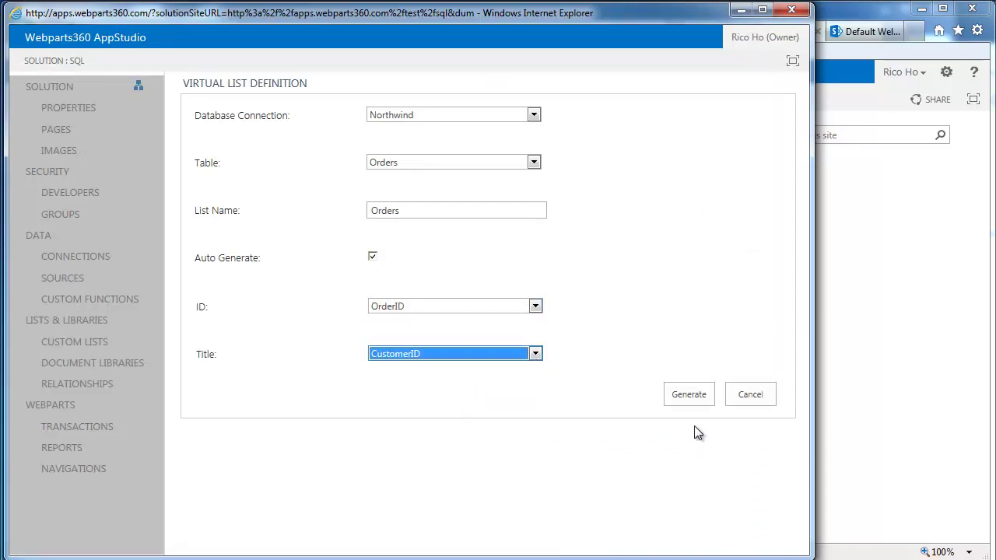
pyautogui.click(690, 395)
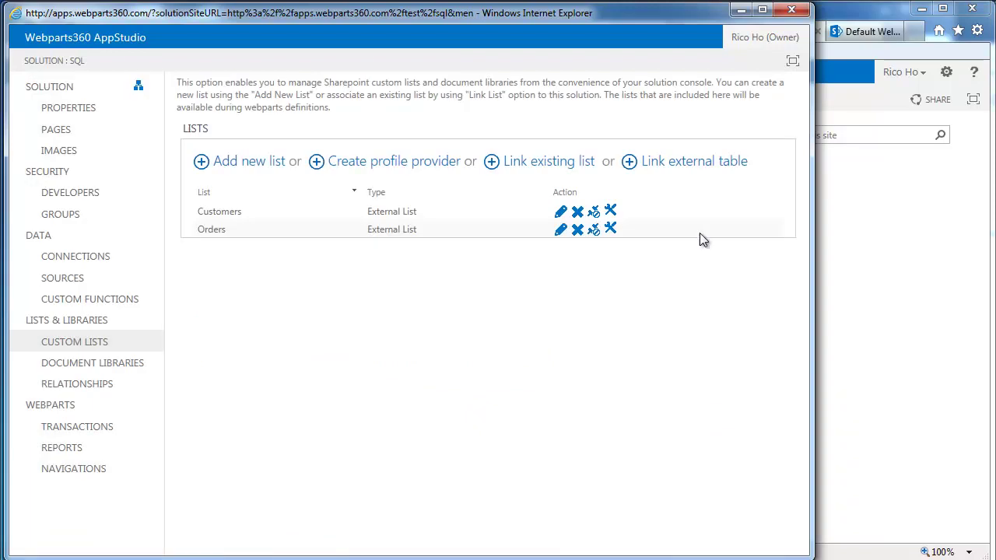
# Step: Start linking another external table, using the Northwind connection and the Order Details table
pyautogui.click(698, 167)
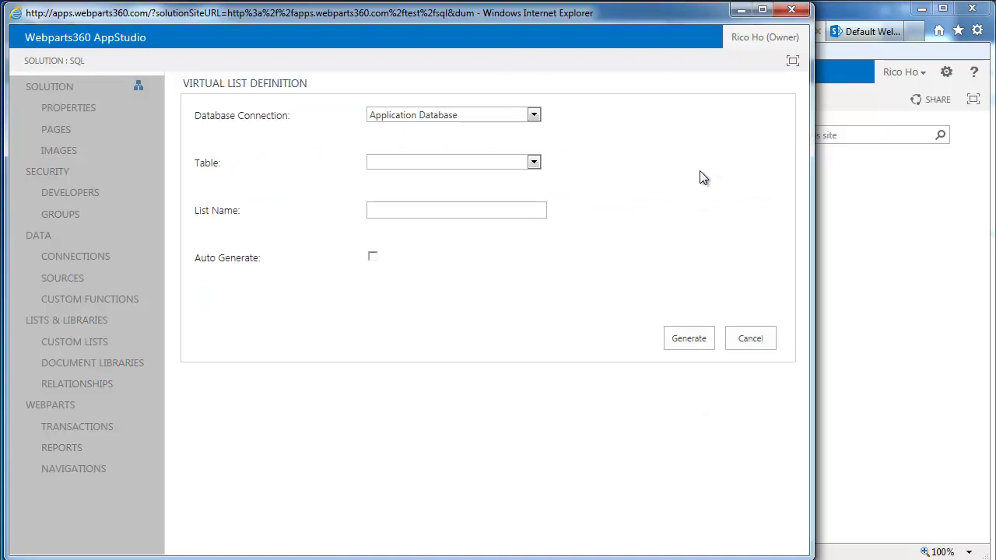
pyautogui.click(535, 115)
pyautogui.click(489, 137)
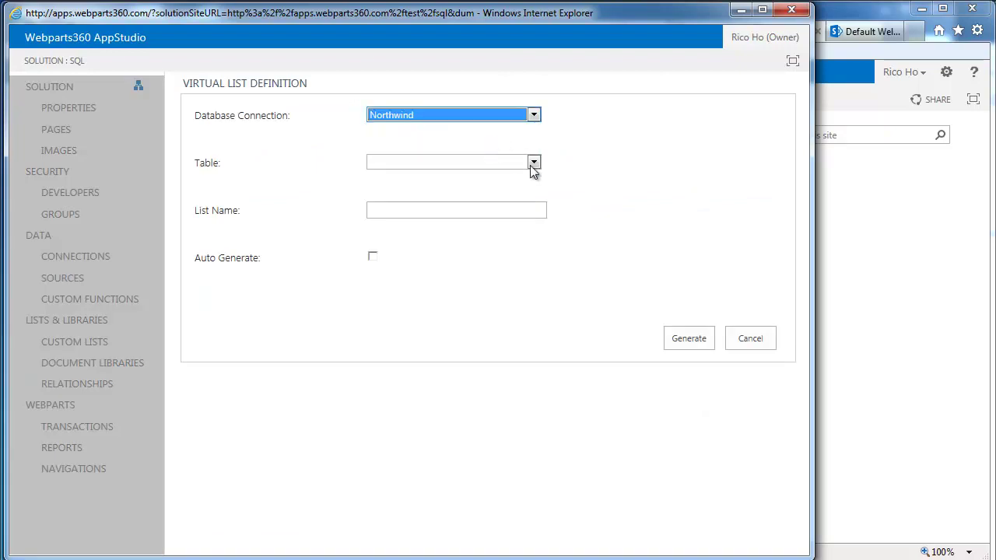
pyautogui.click(535, 162)
pyautogui.click(474, 239)
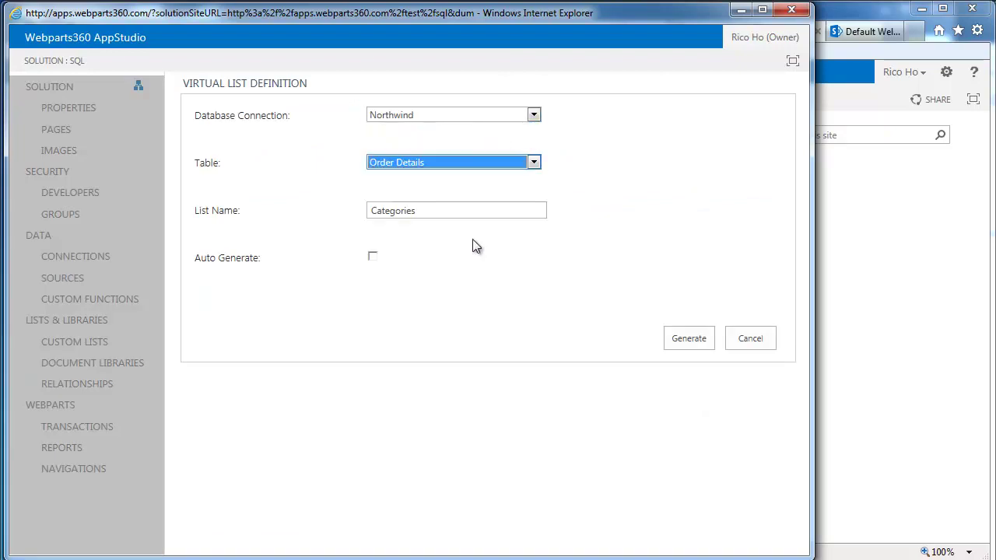
# Step: Generate the Order Details list with Auto Generate enabled, ID as the ID and OrderID as the title
pyautogui.click(372, 256)
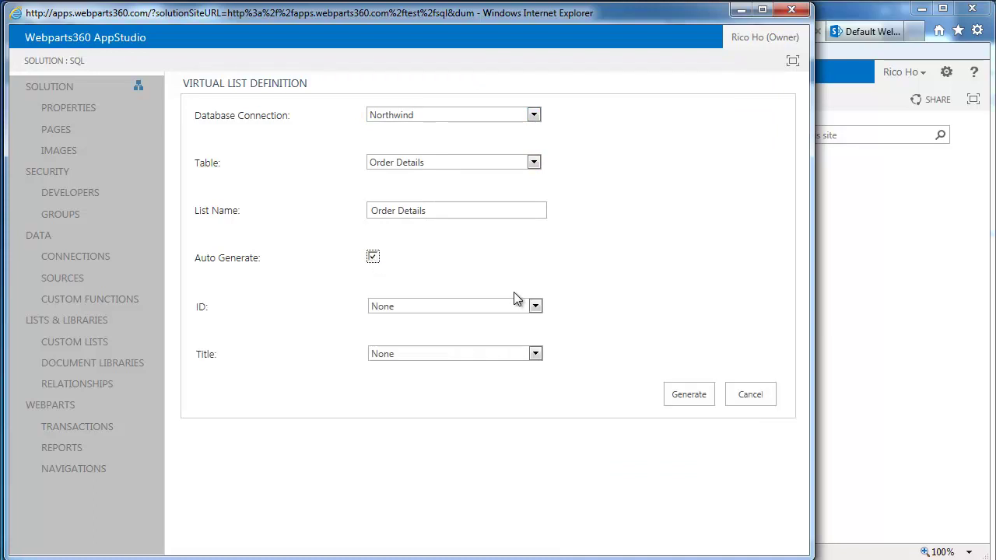
pyautogui.click(536, 308)
pyautogui.click(474, 329)
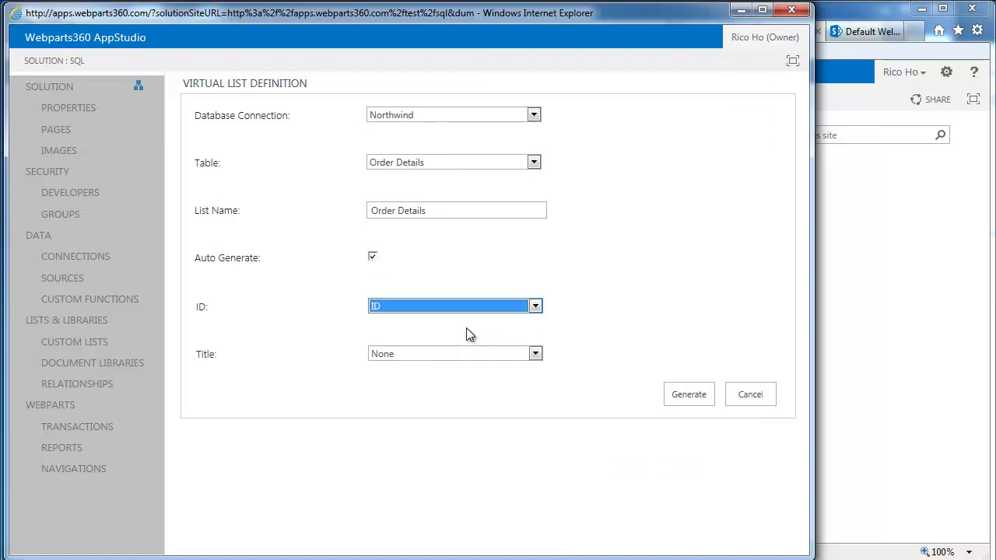
pyautogui.click(535, 355)
pyautogui.click(496, 377)
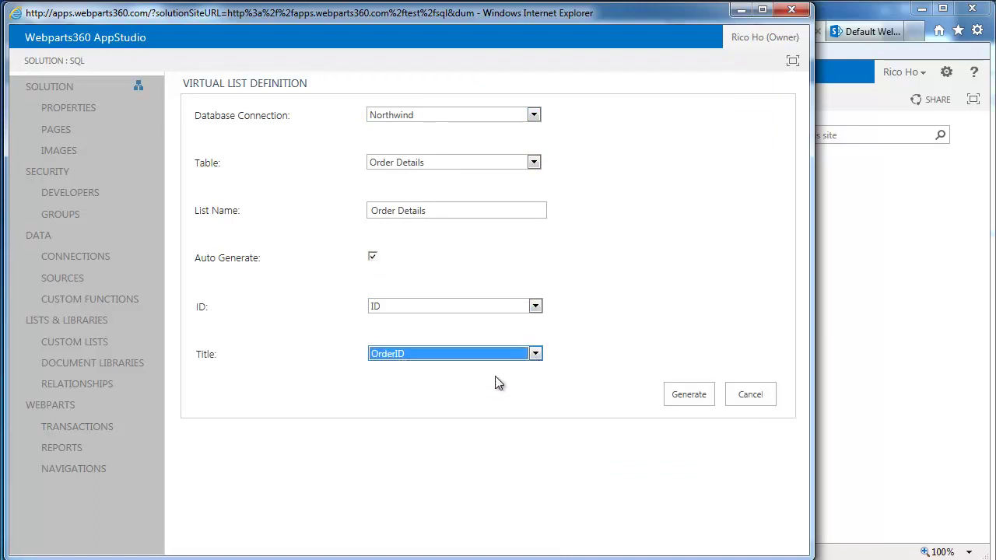
pyautogui.click(690, 394)
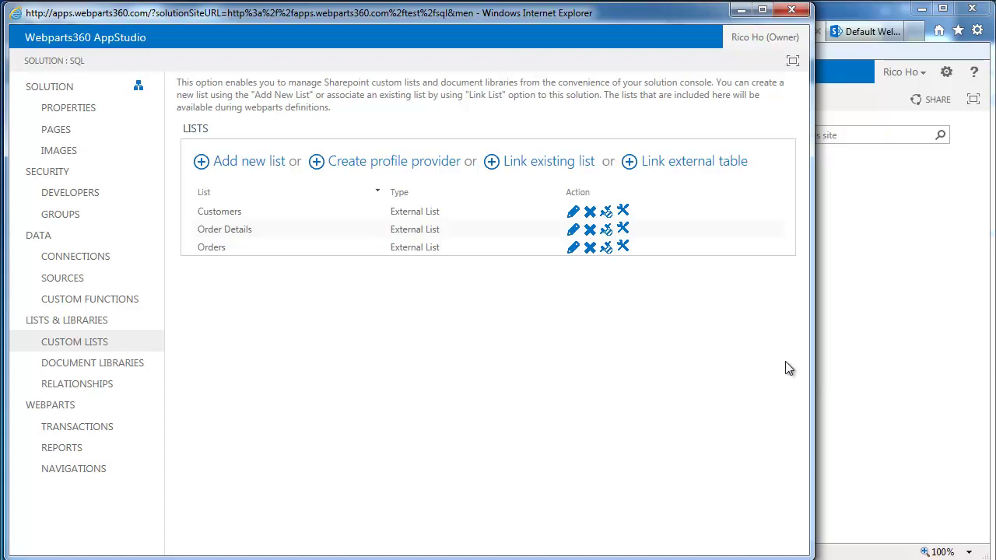
# Step: Start linking another external table, using the Northwind connection and the Shippers table
pyautogui.click(687, 162)
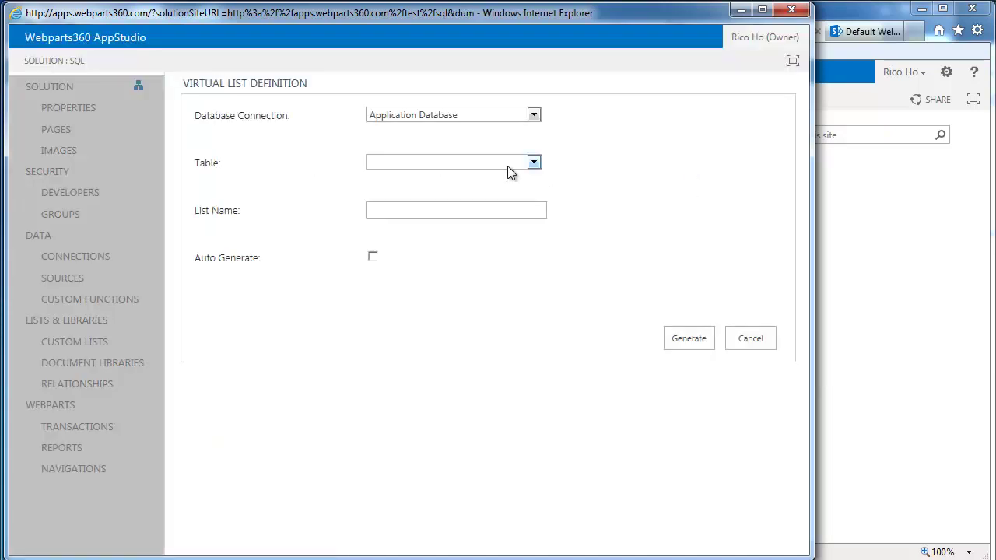
pyautogui.click(534, 163)
pyautogui.click(534, 115)
pyautogui.click(476, 140)
pyautogui.click(534, 162)
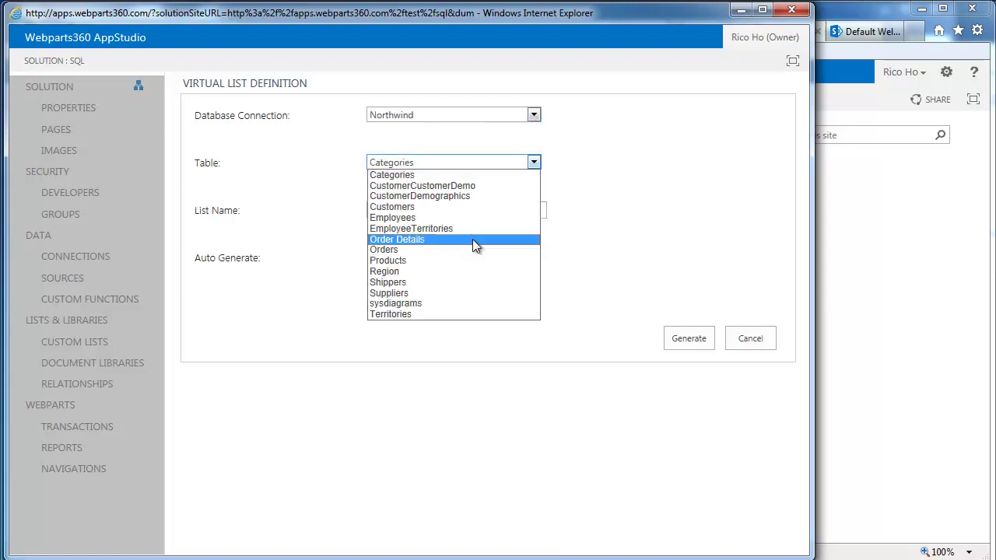
pyautogui.click(476, 283)
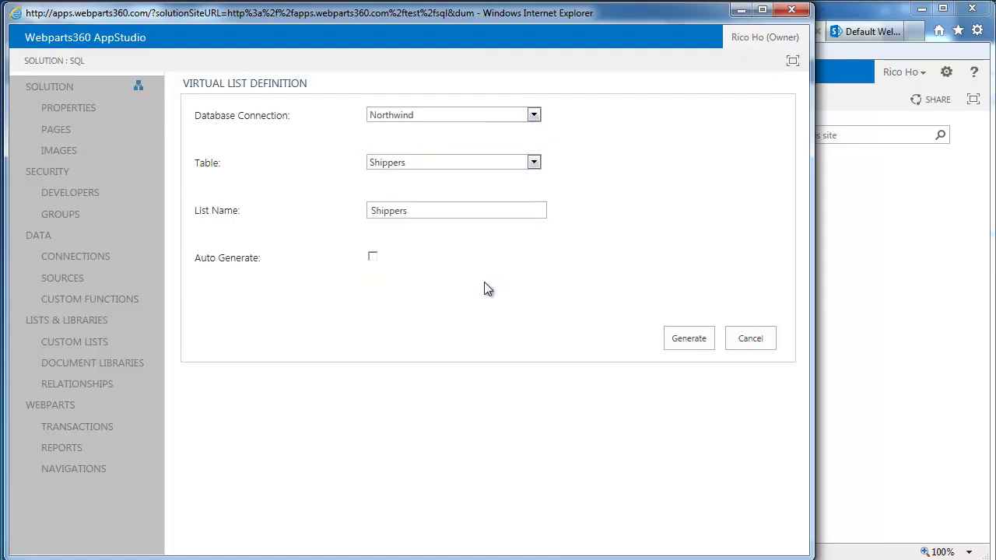
# Step: Generate the Shippers list with Auto Generate enabled, ShipperID as the ID and CompanyName as the title
pyautogui.click(372, 256)
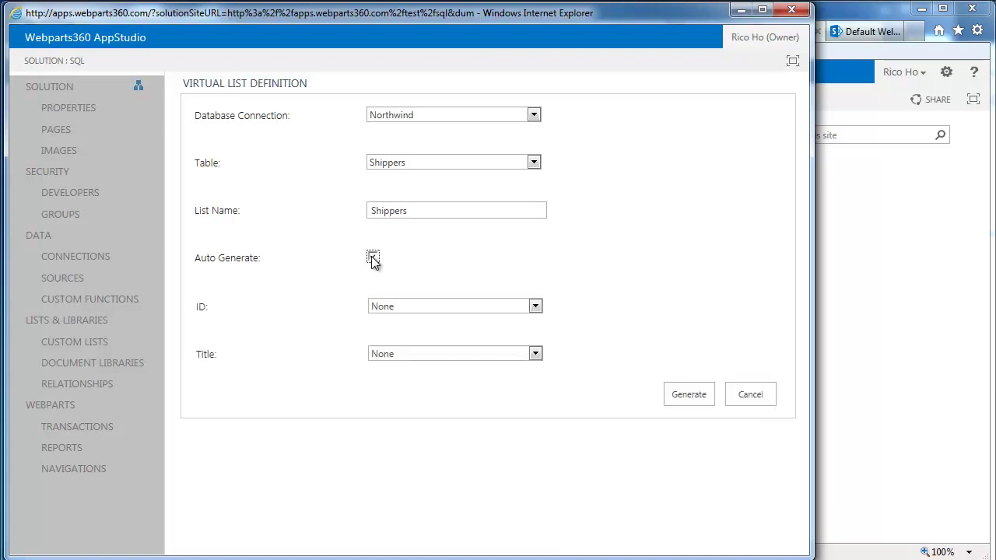
pyautogui.click(536, 307)
pyautogui.click(485, 329)
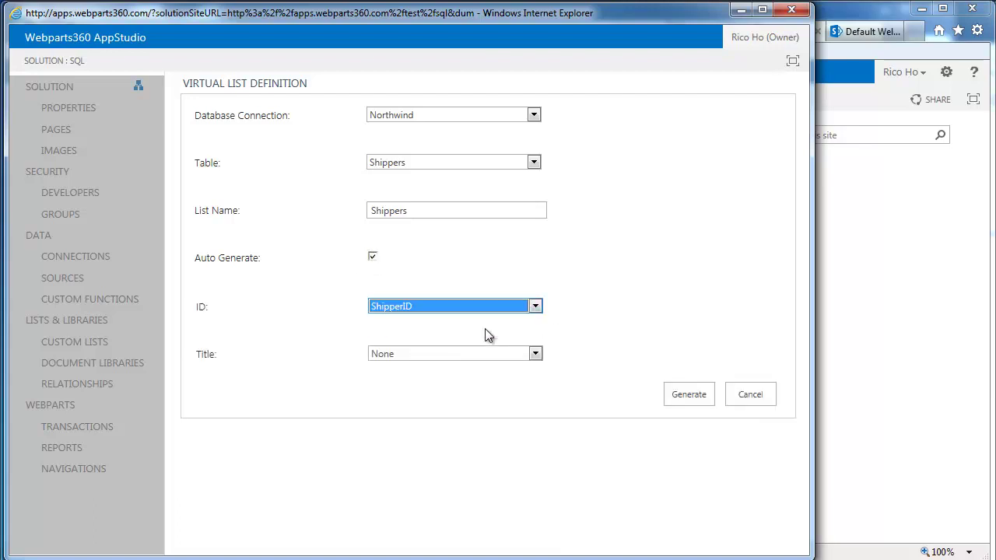
pyautogui.click(536, 354)
pyautogui.click(495, 388)
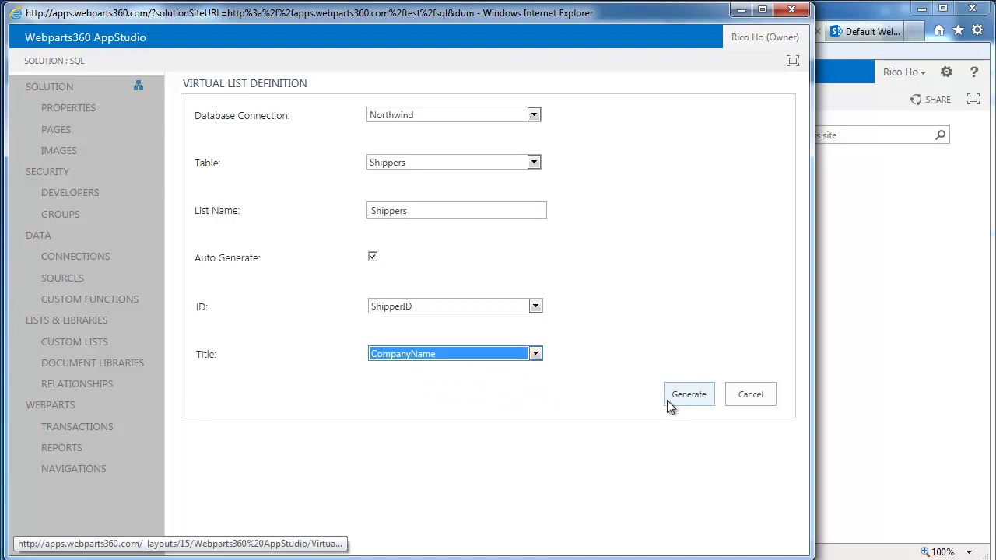
pyautogui.click(688, 398)
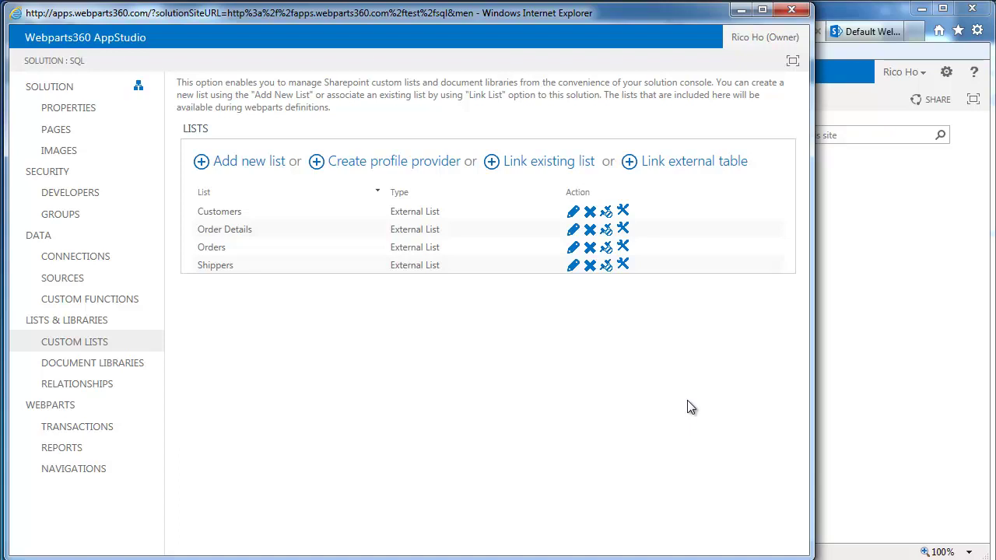
# Step: Start linking another external table, using the Northwind connection and the Products table
pyautogui.click(702, 168)
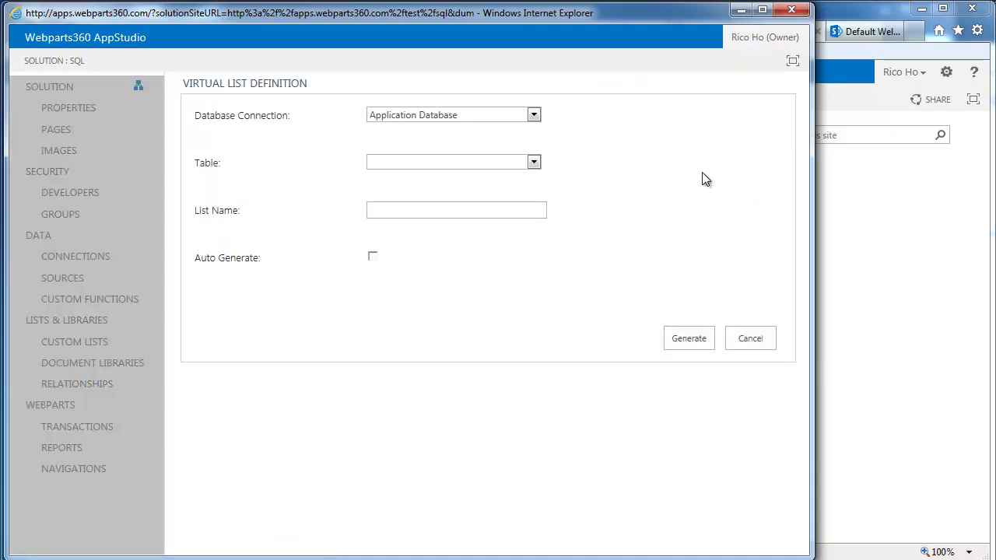
pyautogui.click(534, 115)
pyautogui.click(481, 136)
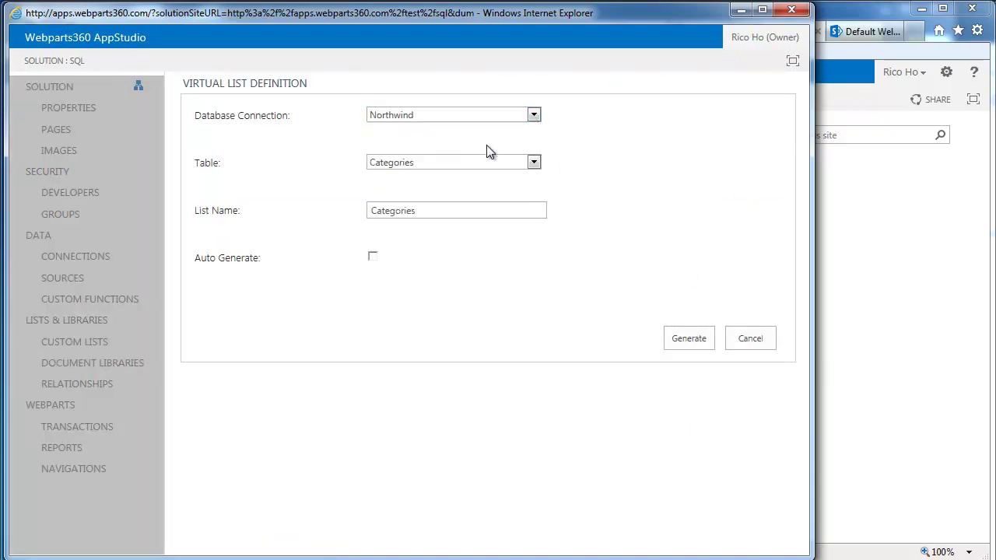
pyautogui.click(534, 162)
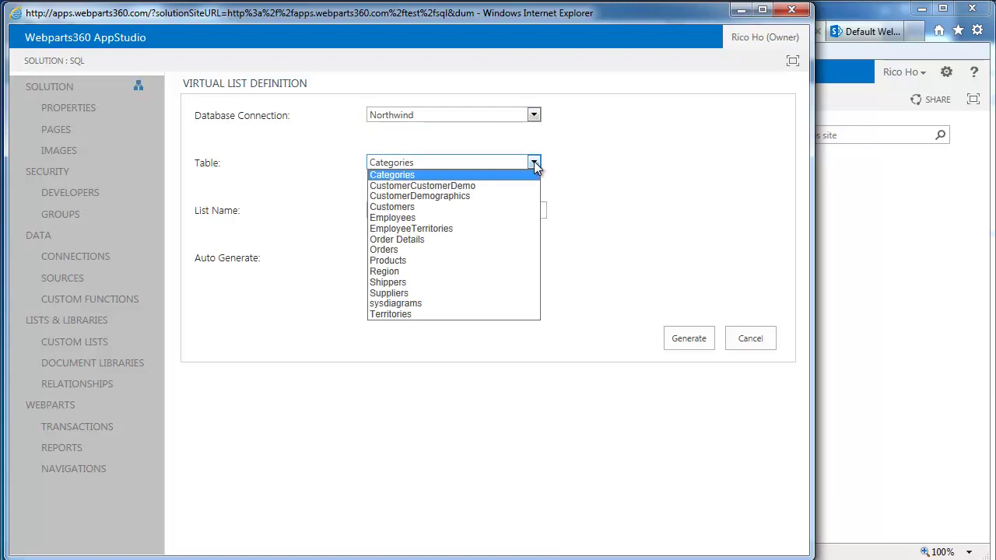
pyautogui.click(465, 261)
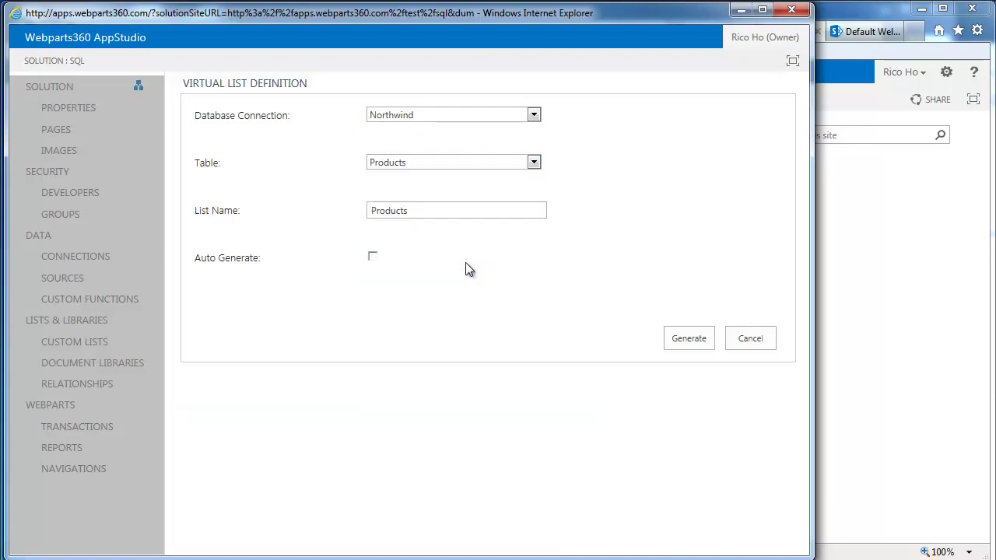
# Step: Generate the Products list with Auto Generate enabled, ProductID as the ID and ProductName as the title
pyautogui.click(373, 258)
pyautogui.click(535, 307)
pyautogui.click(496, 330)
pyautogui.click(536, 355)
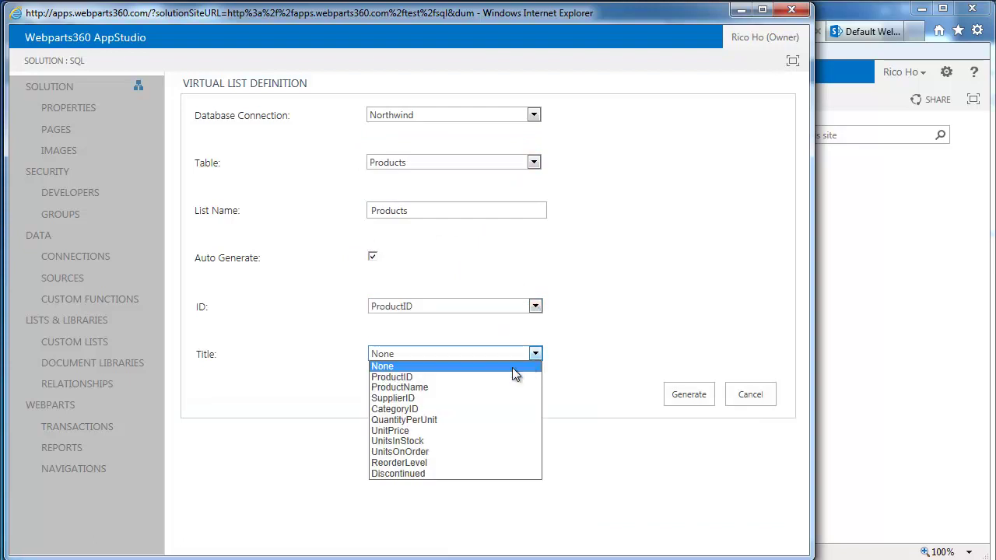
pyautogui.click(511, 388)
pyautogui.click(698, 394)
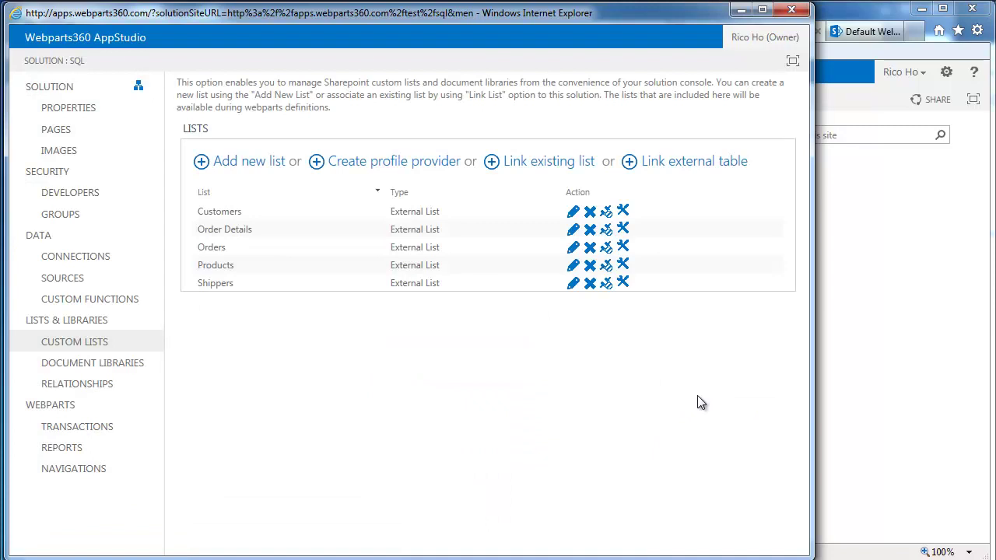
# Step: Create a new relationship diagram and place the Orders and Order Details lists side by side on it
pyautogui.click(91, 387)
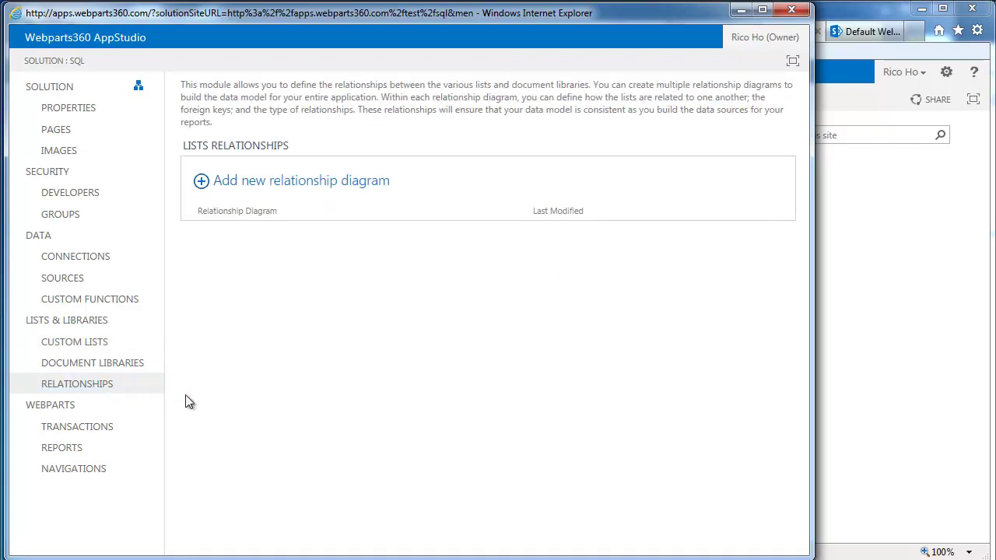
pyautogui.click(340, 185)
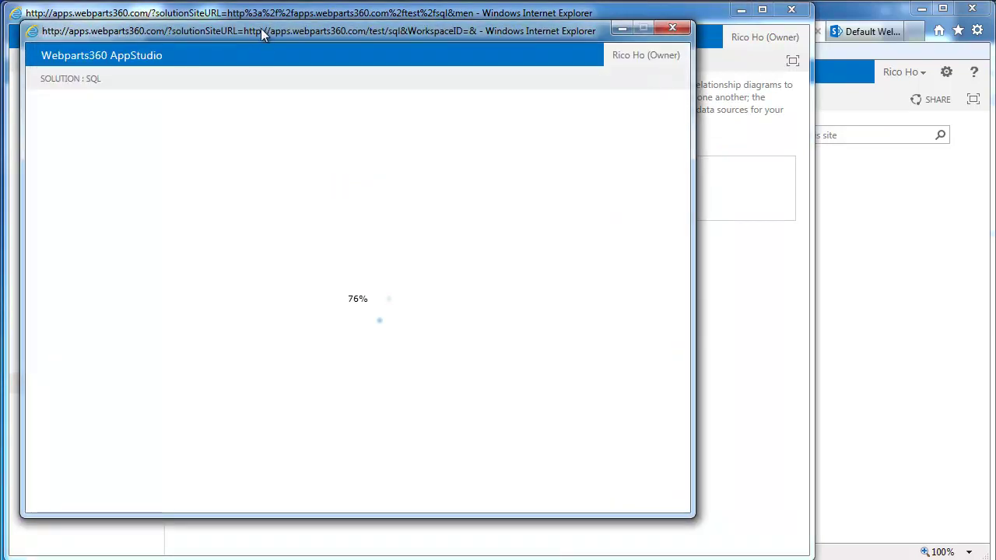
pyautogui.moveTo(264, 31); pyautogui.dragTo(356, 46)
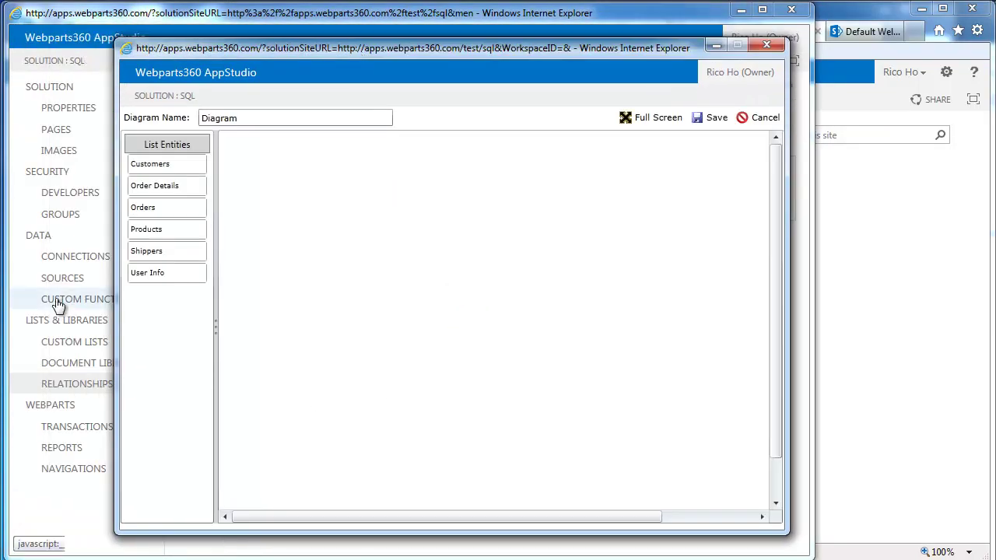
pyautogui.moveTo(160, 211); pyautogui.dragTo(311, 178)
pyautogui.moveTo(184, 191); pyautogui.dragTo(514, 209)
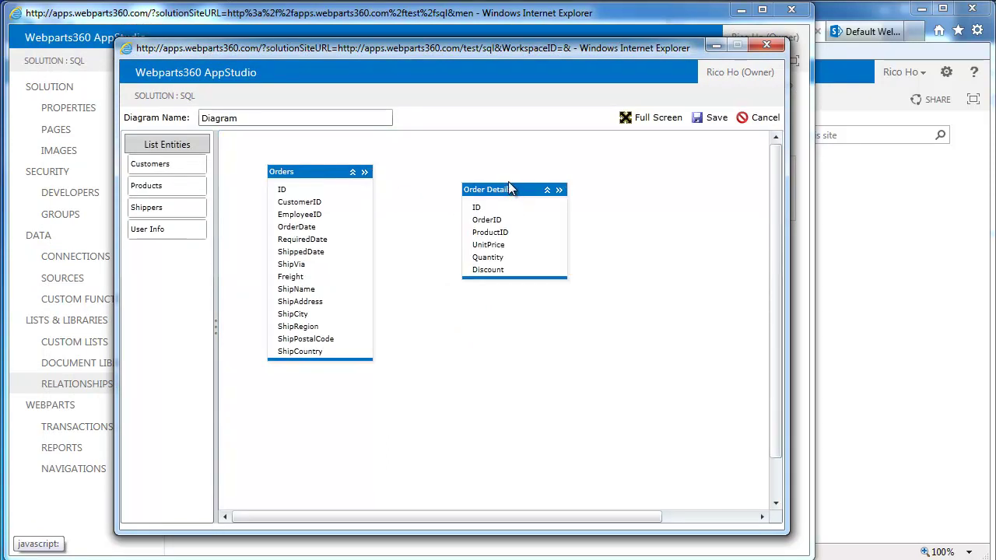
# Step: Relate the Orders ID to OrderID in Order Details and name the 1 to Many relationship "has items"
pyautogui.moveTo(283, 190); pyautogui.dragTo(507, 221)
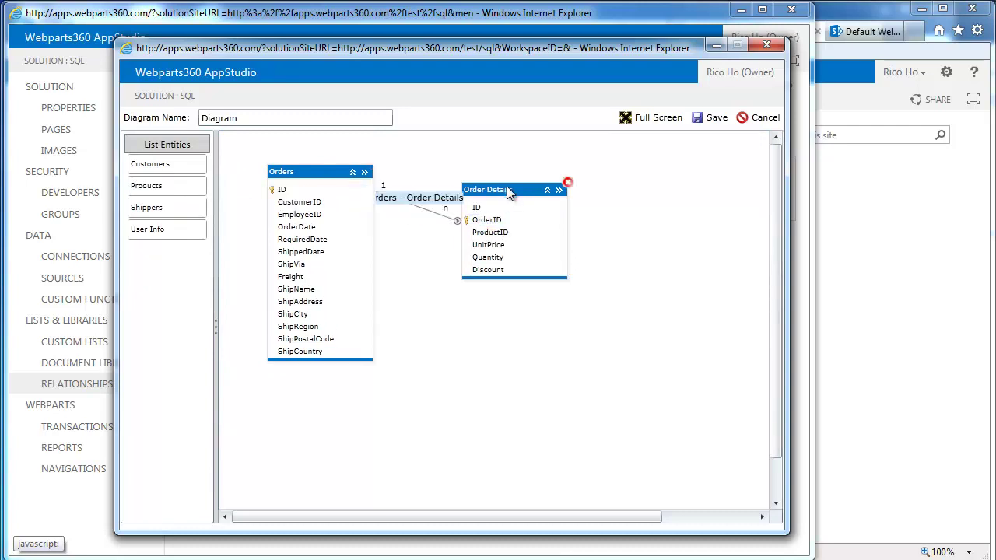
pyautogui.click(436, 209)
pyautogui.moveTo(457, 215); pyautogui.dragTo(292, 209)
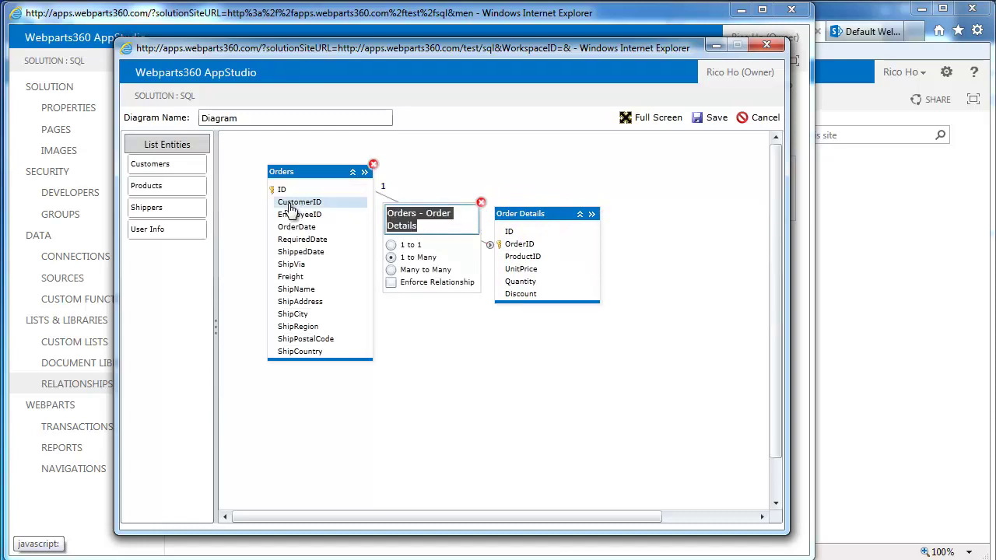
pyautogui.write('has items')
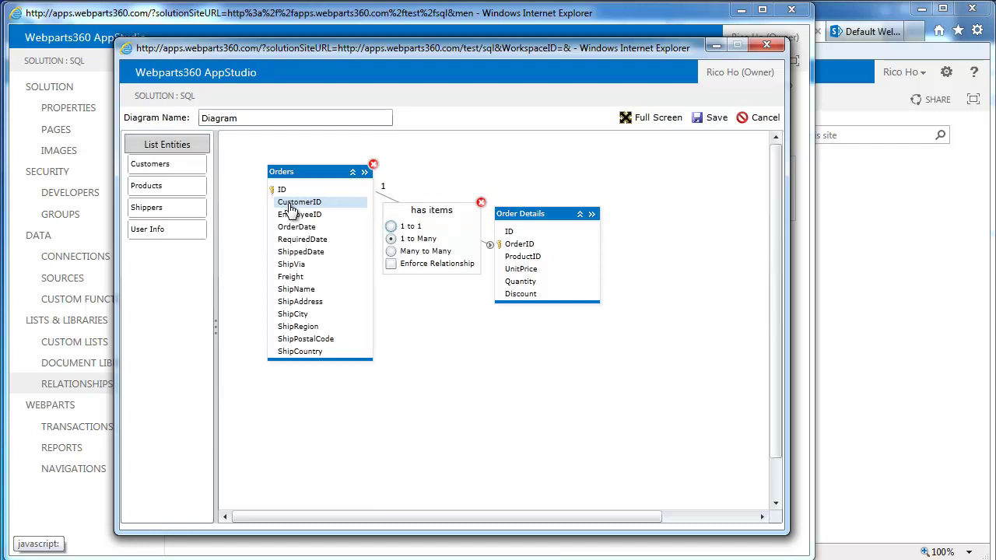
pyautogui.press('Return')
# Step: Move the Orders and Order Details tables to the right to free space beside Orders
pyautogui.moveTo(325, 174); pyautogui.dragTo(390, 173)
pyautogui.moveTo(565, 217); pyautogui.dragTo(664, 217)
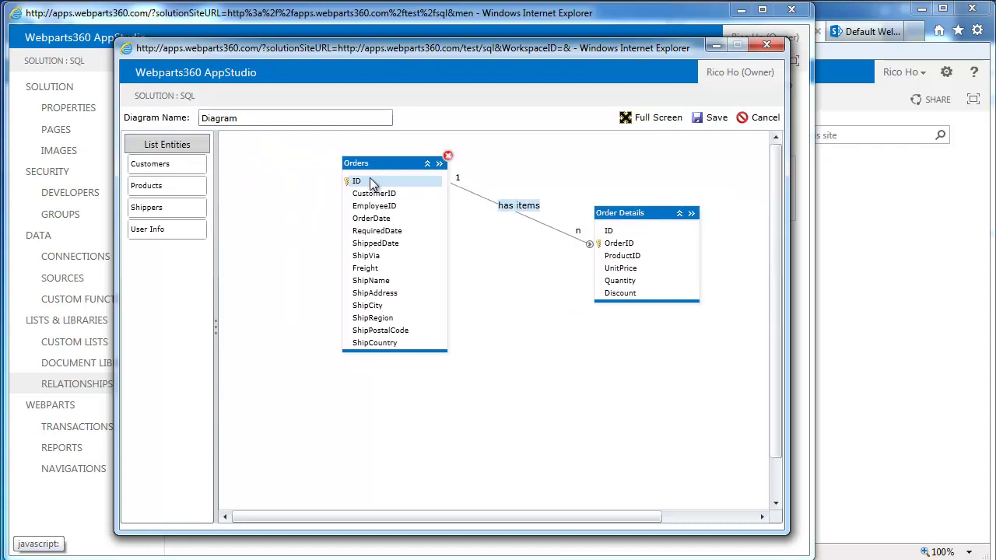
pyautogui.moveTo(384, 172); pyautogui.dragTo(434, 159)
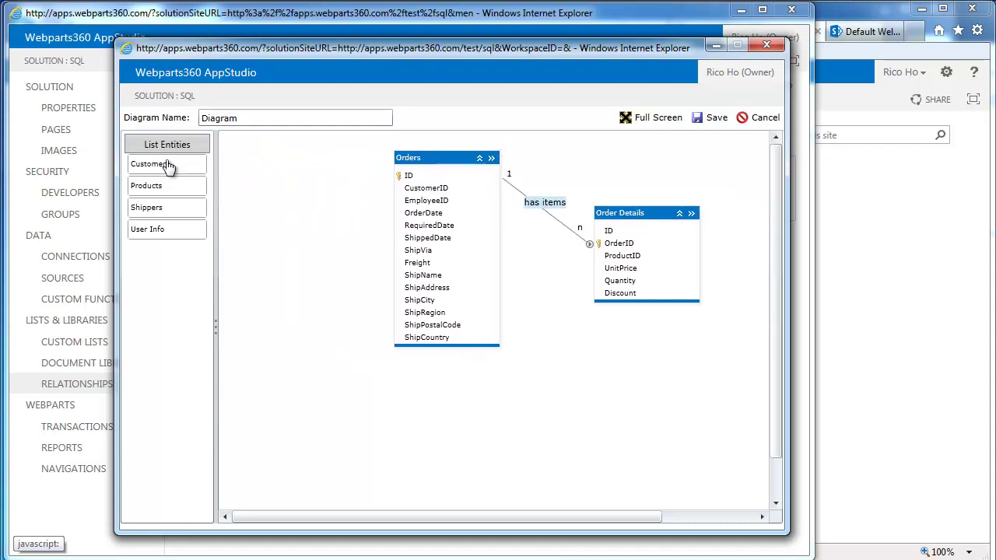
# Step: Add the Customers list to the left of Orders and relate CustomerID in Orders to CustomerID in Customers
pyautogui.moveTo(152, 172); pyautogui.dragTo(292, 194)
pyautogui.moveTo(413, 190); pyautogui.dragTo(316, 232)
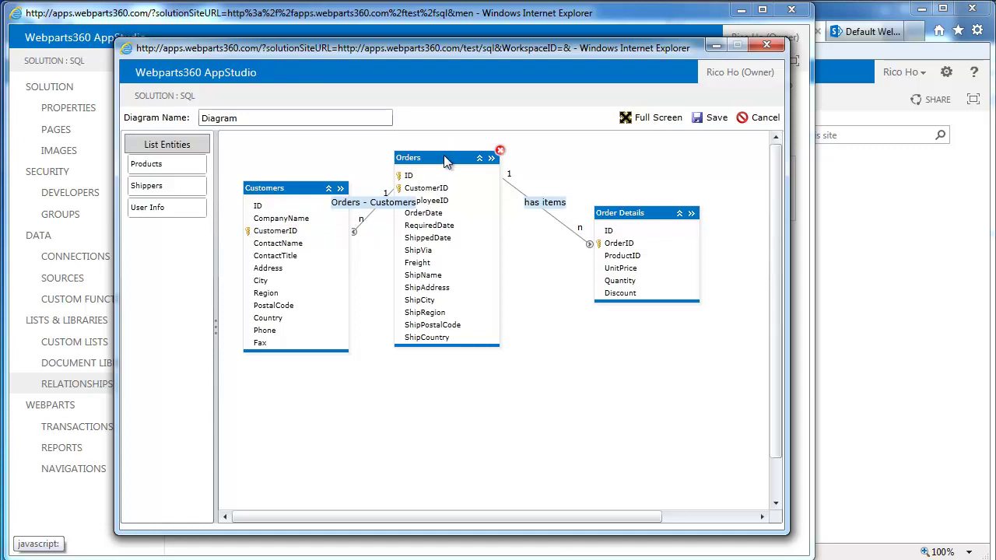
pyautogui.moveTo(443, 154); pyautogui.dragTo(458, 153)
# Step: Name the Orders–Customers relationship "is from Customers" and realign the Customers, Orders and Order Details tables
pyautogui.click(376, 214)
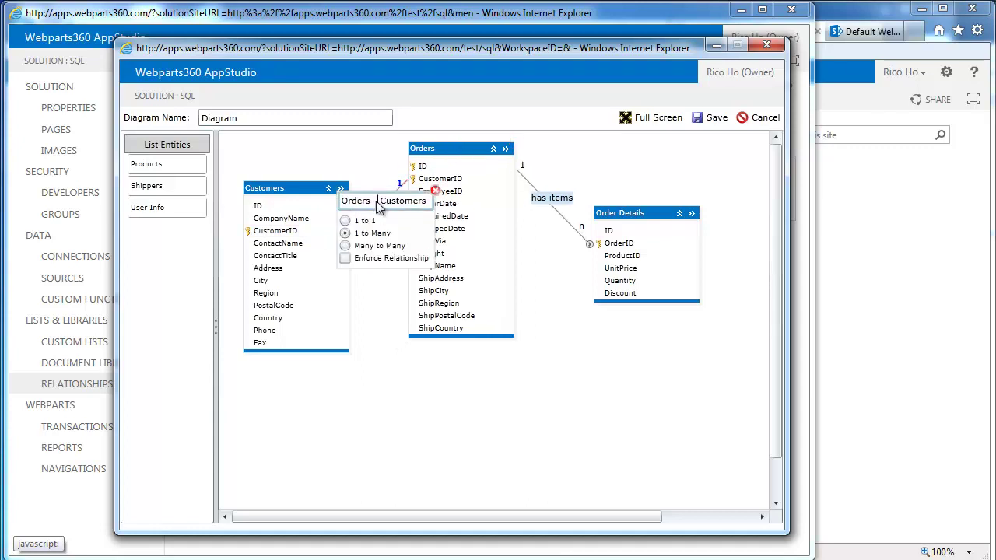
pyautogui.moveTo(377, 201); pyautogui.dragTo(279, 196)
pyautogui.write('is from')
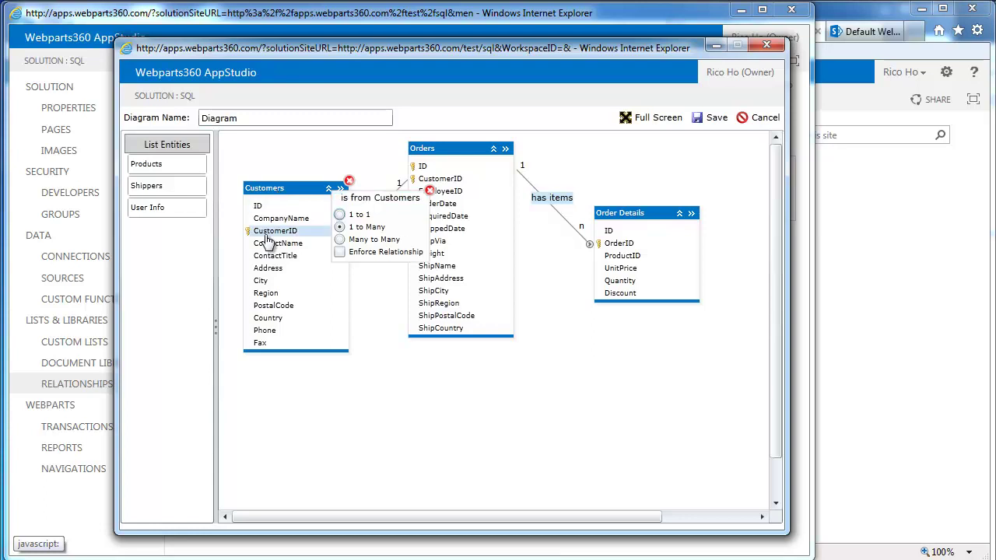
pyautogui.click(269, 232)
pyautogui.moveTo(282, 194); pyautogui.dragTo(277, 192)
pyautogui.moveTo(460, 146); pyautogui.dragTo(449, 148)
pyautogui.moveTo(623, 212); pyautogui.dragTo(632, 175)
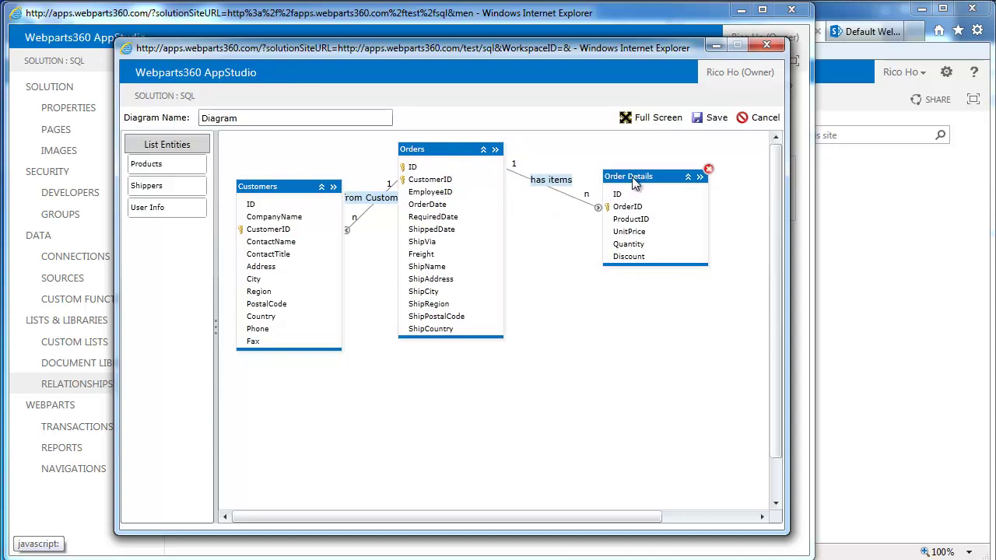
# Step: Add the Shippers list below Order Details and relate ShipVia in Orders to its ID as "is shipped by"
pyautogui.moveTo(155, 185); pyautogui.dragTo(657, 290)
pyautogui.moveTo(479, 243); pyautogui.dragTo(643, 308)
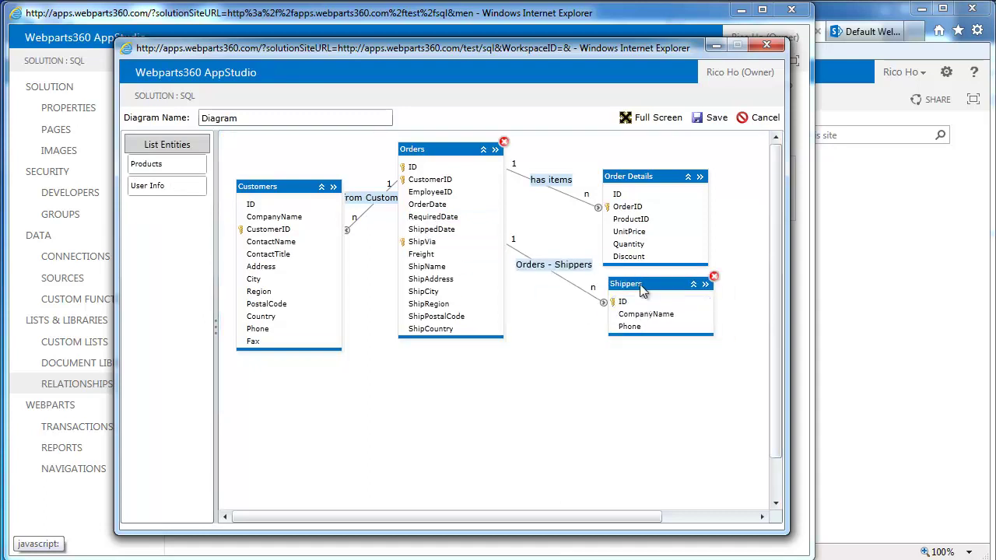
pyautogui.click(532, 265)
pyautogui.hotkey('ctrl', 'a')
pyautogui.write('i')
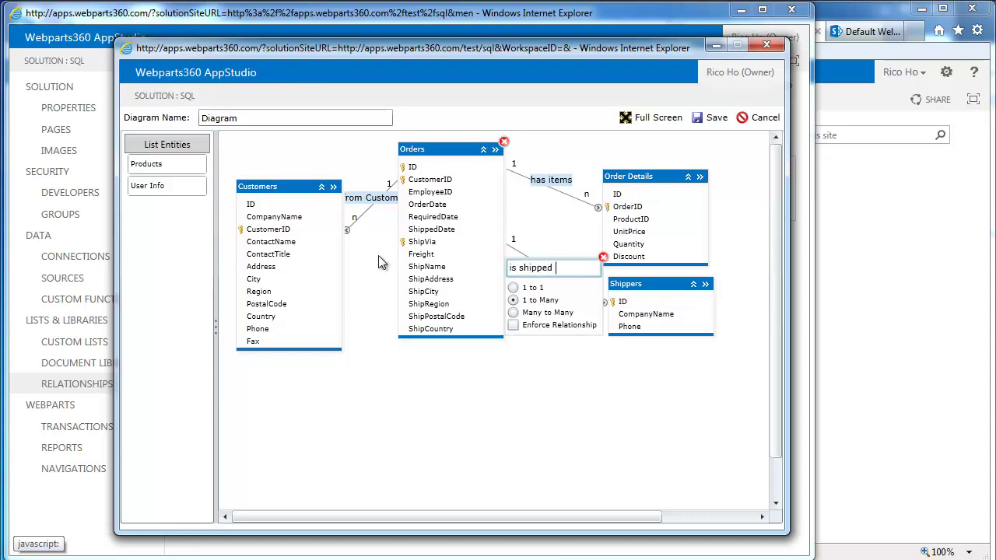
pyautogui.click(382, 263)
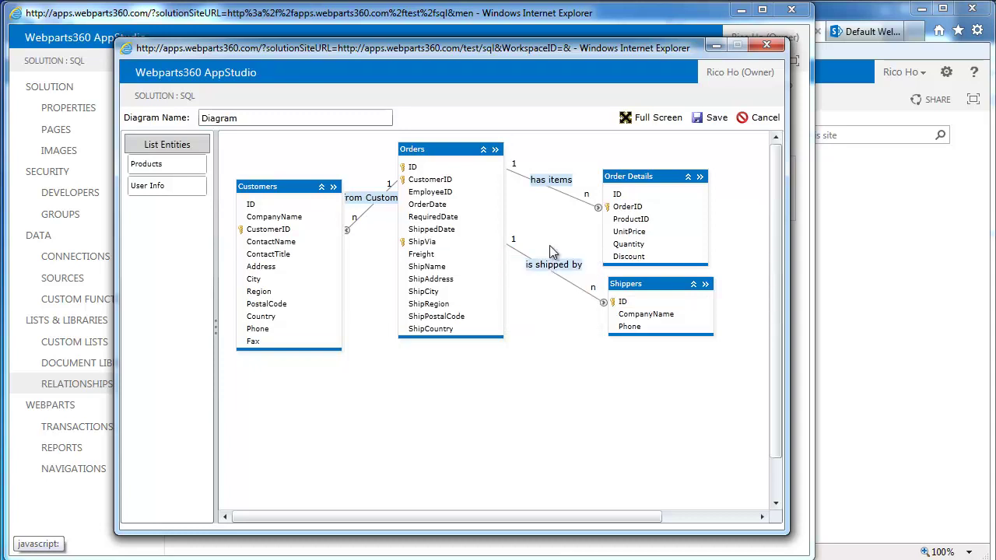
pyautogui.moveTo(679, 290); pyautogui.dragTo(667, 289)
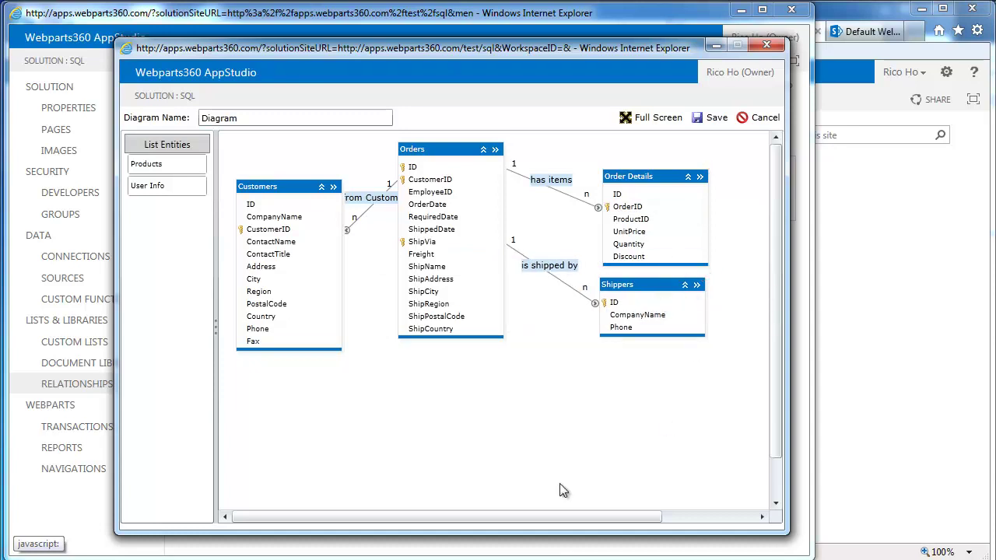
# Step: Add the Products list to the right of Order Details and relate its ID to ProductID in Order Details
pyautogui.moveTo(568, 522); pyautogui.dragTo(684, 522)
pyautogui.moveTo(149, 166); pyautogui.dragTo(678, 194)
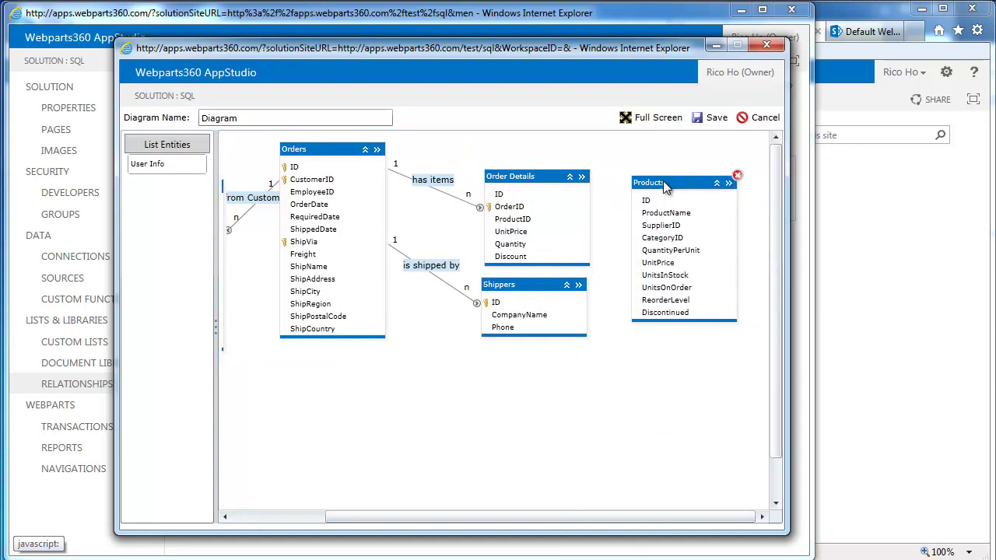
pyautogui.moveTo(527, 179); pyautogui.dragTo(515, 168)
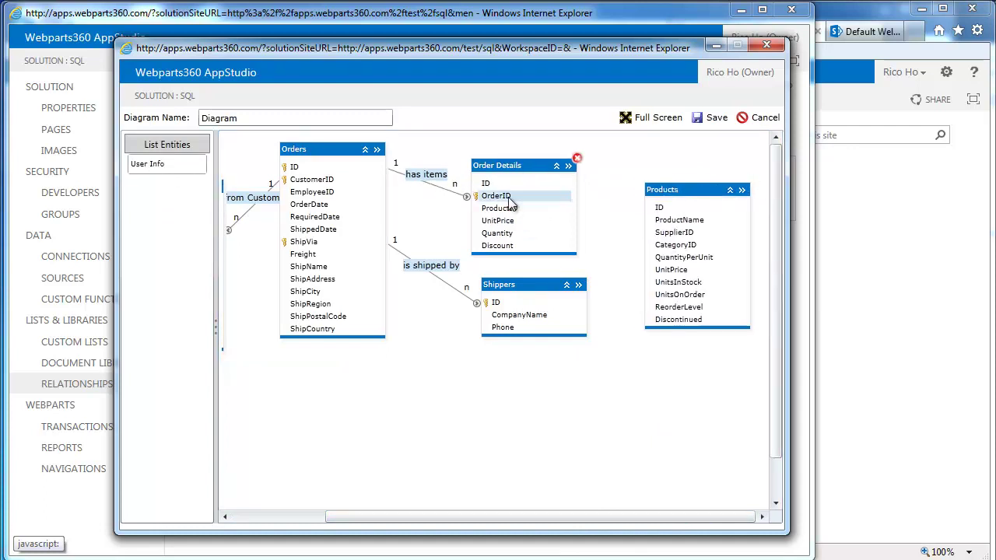
pyautogui.moveTo(659, 207); pyautogui.dragTo(545, 218)
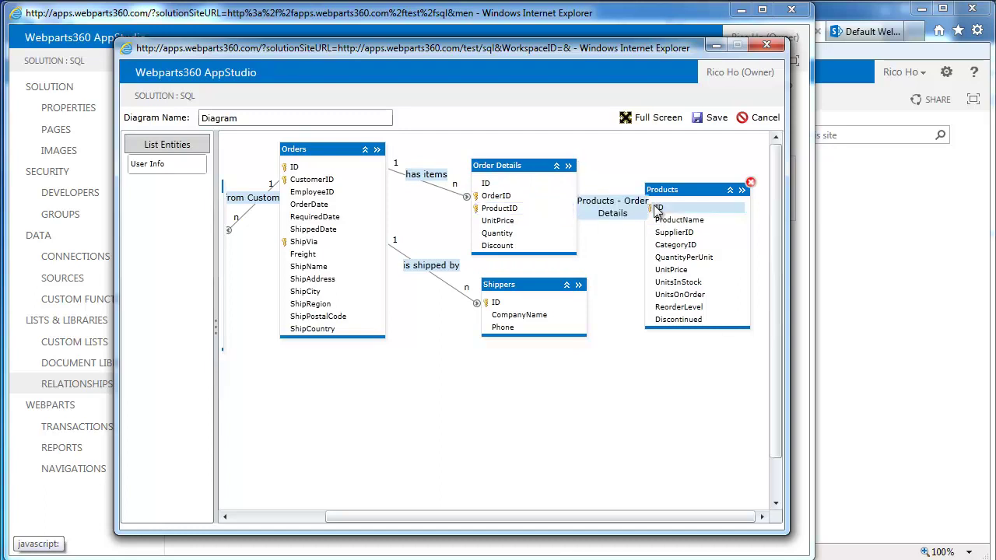
pyautogui.moveTo(692, 196); pyautogui.dragTo(699, 194)
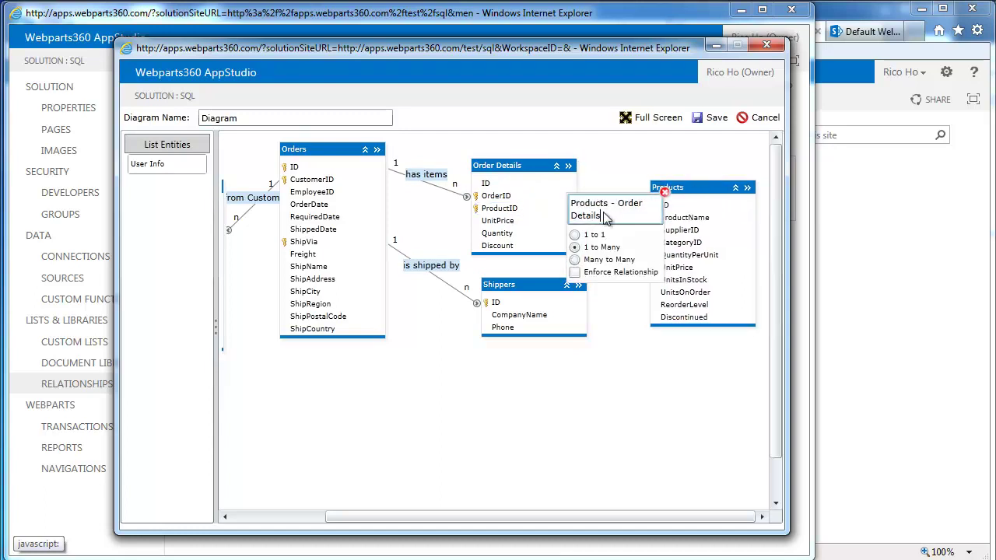
# Step: Name the Products–Order Details relationship "is an item" and save the diagram after adjusting the table positions
pyautogui.moveTo(620, 218); pyautogui.dragTo(506, 199)
pyautogui.press('BackSpace')
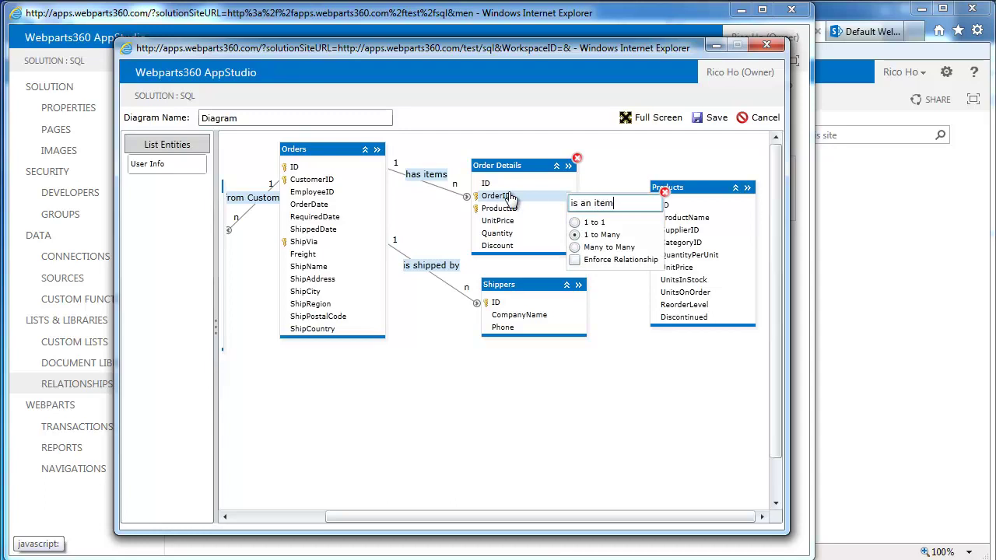
pyautogui.write('is an item')
pyautogui.press('Return')
pyautogui.moveTo(693, 196); pyautogui.dragTo(681, 196)
pyautogui.moveTo(530, 285); pyautogui.dragTo(528, 285)
pyautogui.moveTo(498, 523); pyautogui.dragTo(382, 514)
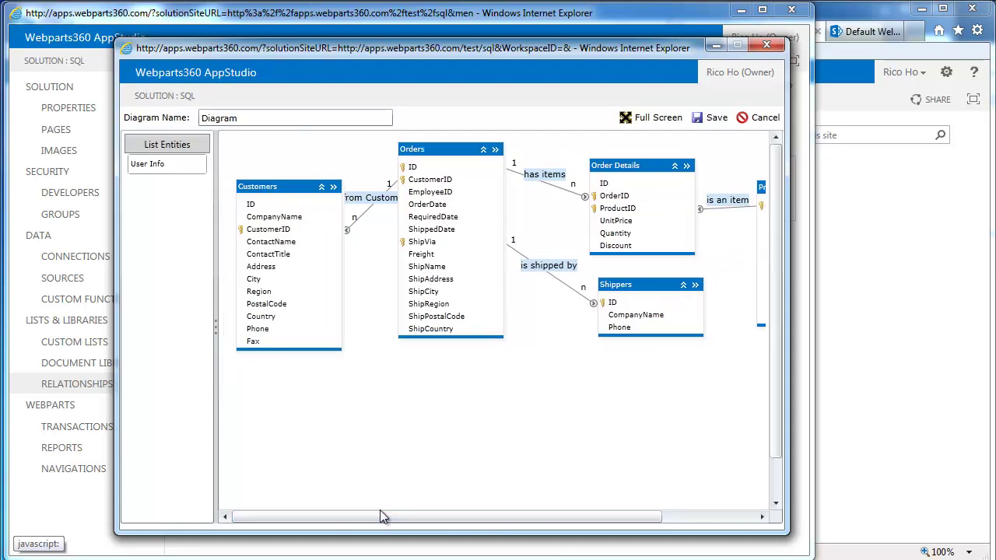
pyautogui.click(715, 119)
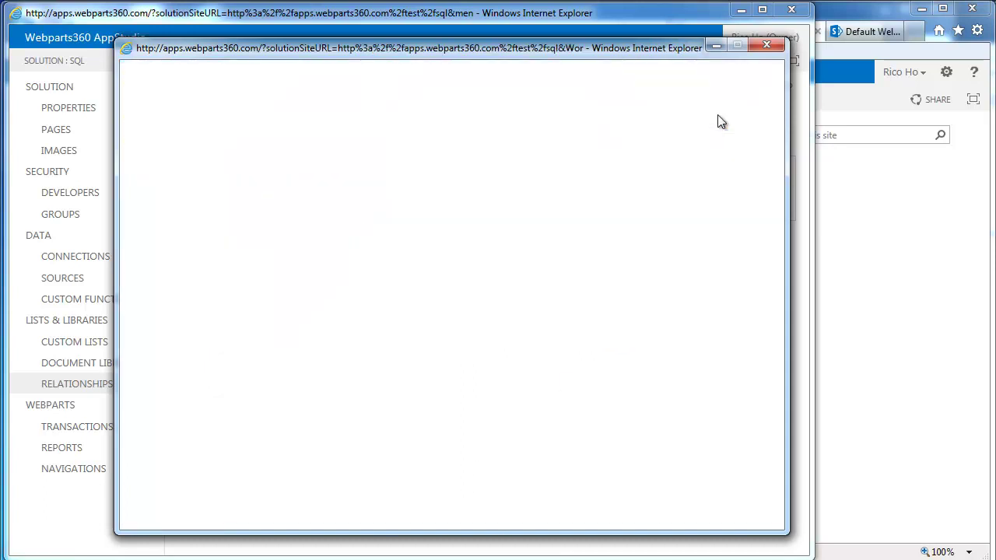
# Step: Start linking another external table in the custom lists, using the Northwind connection and the Employees table
pyautogui.click(76, 347)
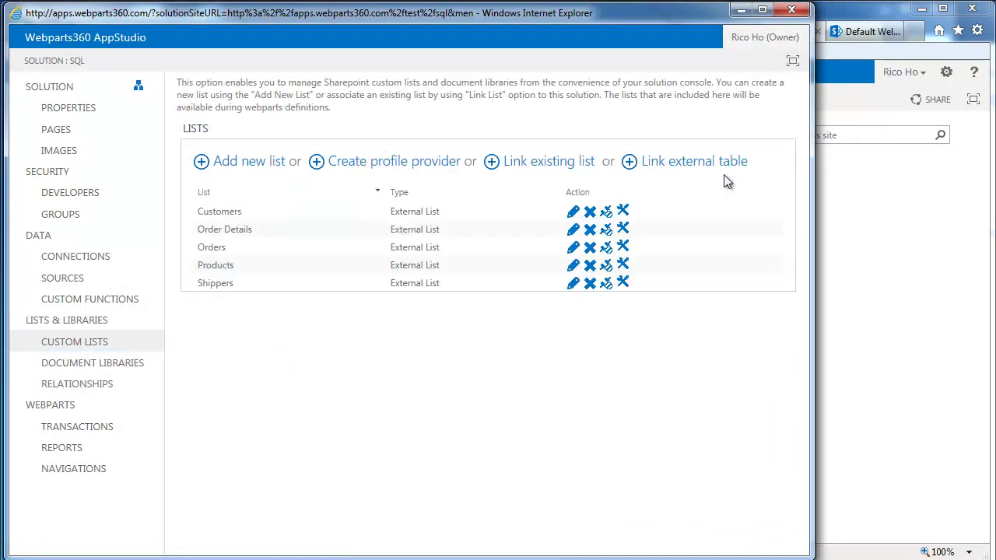
pyautogui.click(686, 162)
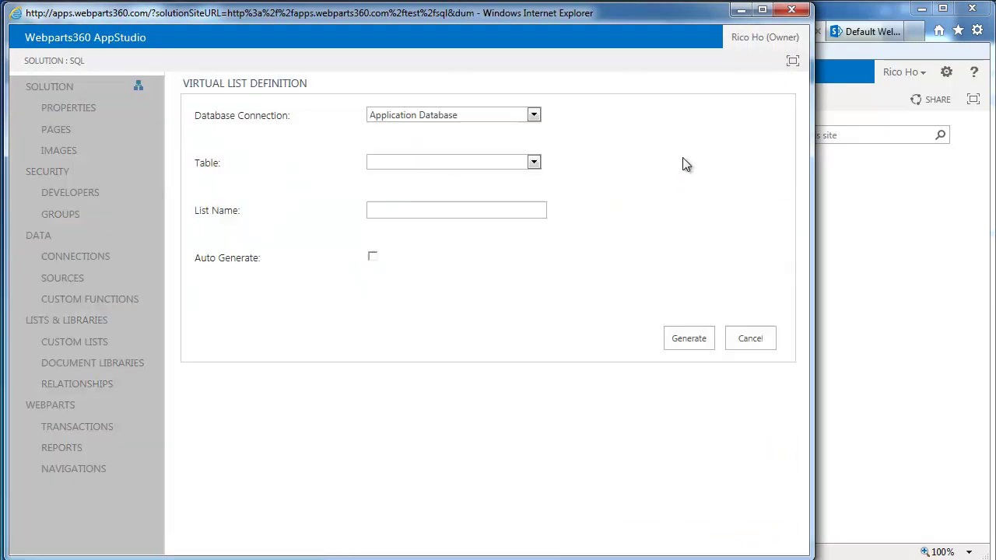
pyautogui.click(534, 114)
pyautogui.click(437, 137)
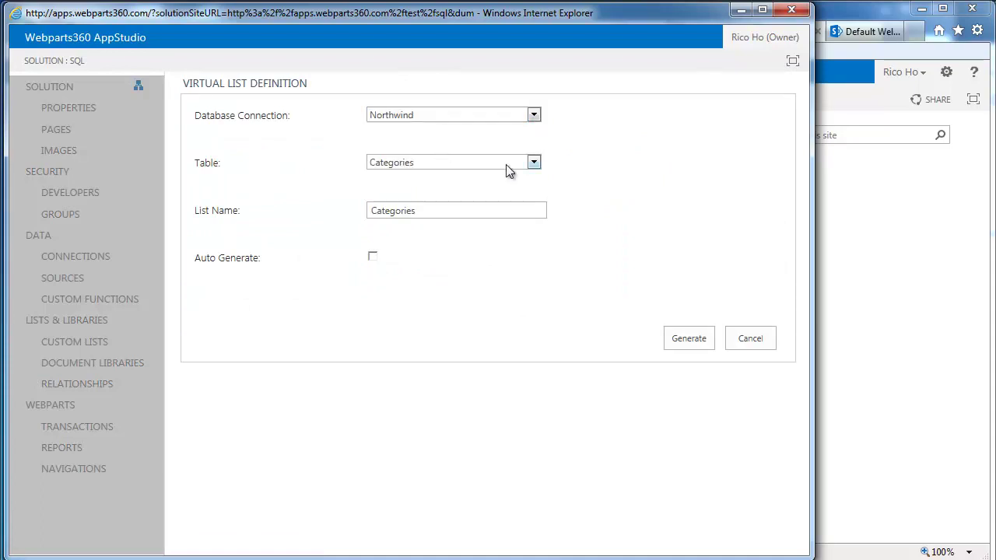
pyautogui.click(534, 162)
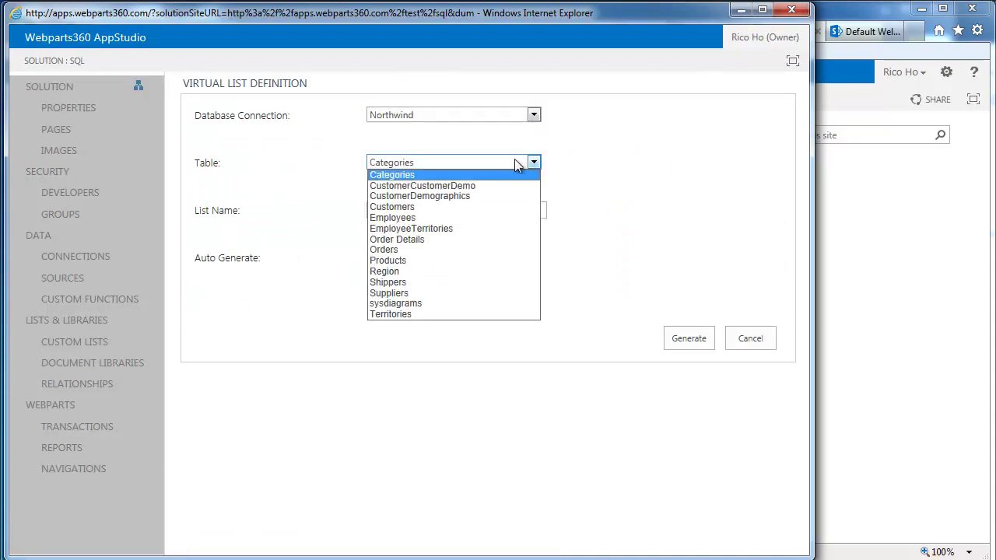
pyautogui.click(438, 218)
# Step: Generate the Employees list with Auto Generate enabled, EmployeeID as the ID and a title column selected
pyautogui.click(372, 260)
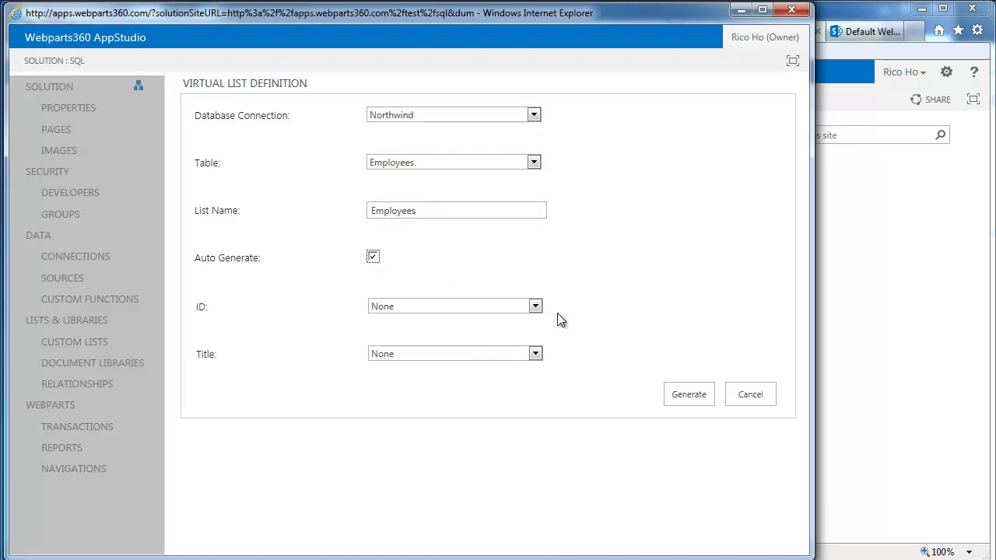
pyautogui.click(536, 306)
pyautogui.click(459, 327)
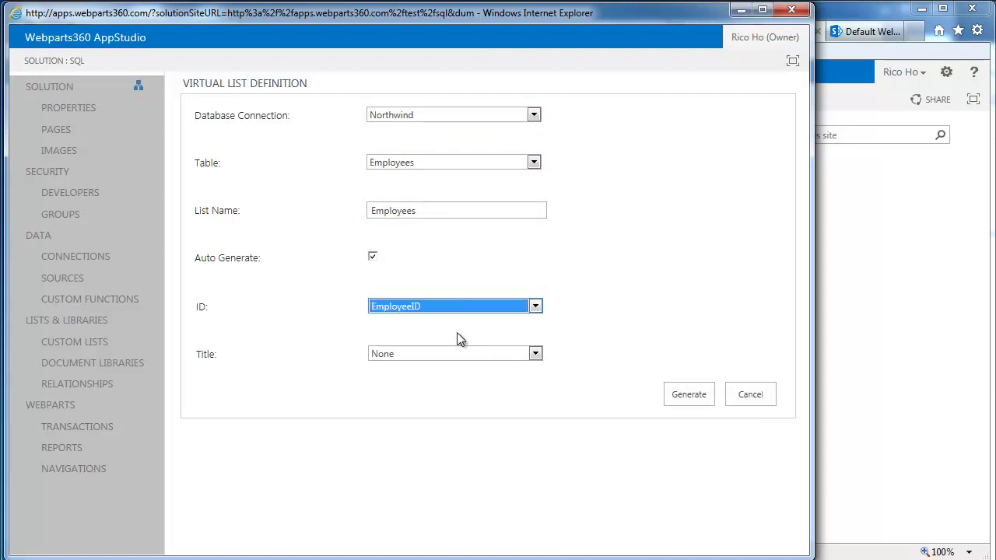
pyautogui.click(536, 355)
pyautogui.click(485, 389)
pyautogui.click(692, 397)
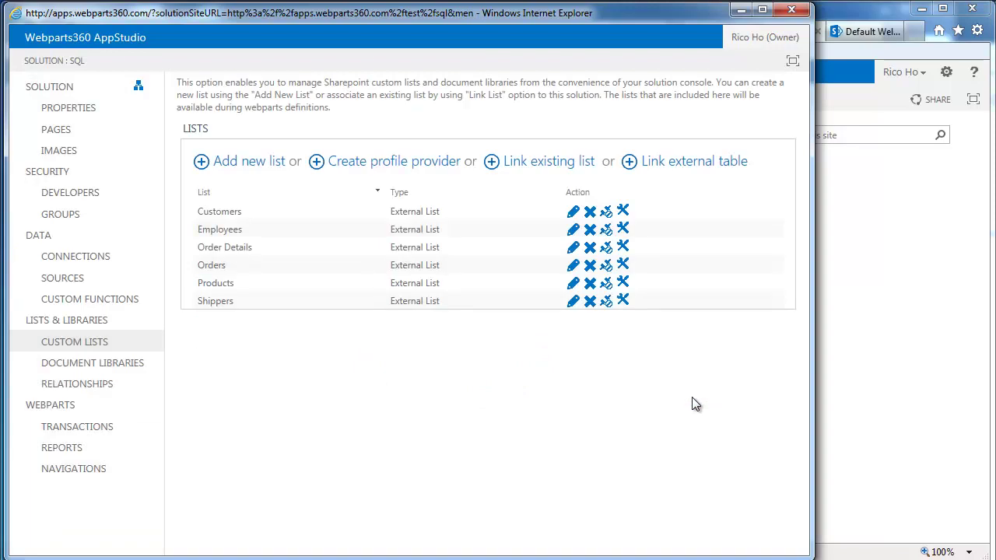
# Step: Open the saved relationship diagram and rename it "Orders ERD"
pyautogui.click(88, 386)
pyautogui.click(224, 233)
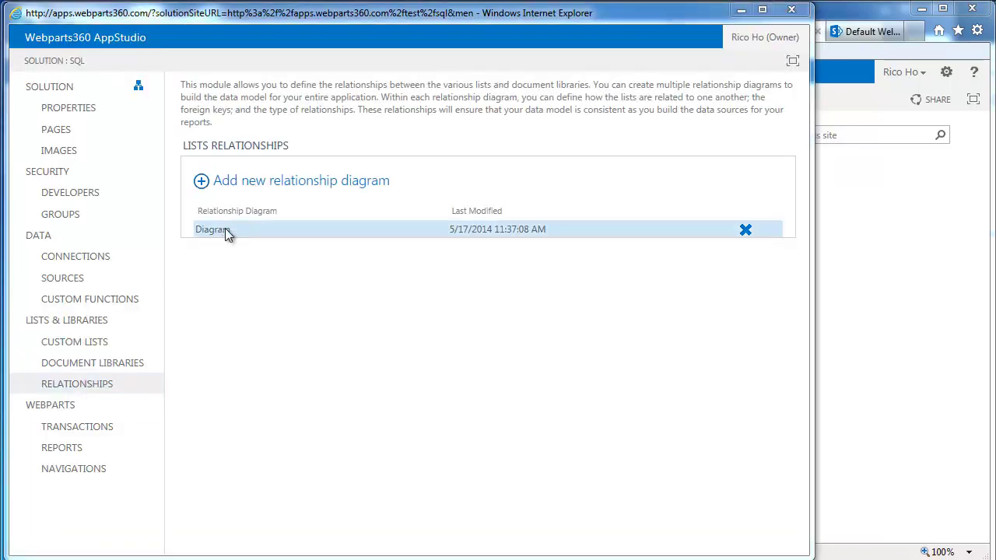
pyautogui.doubleClick(231, 100)
pyautogui.write('Orders ERS')
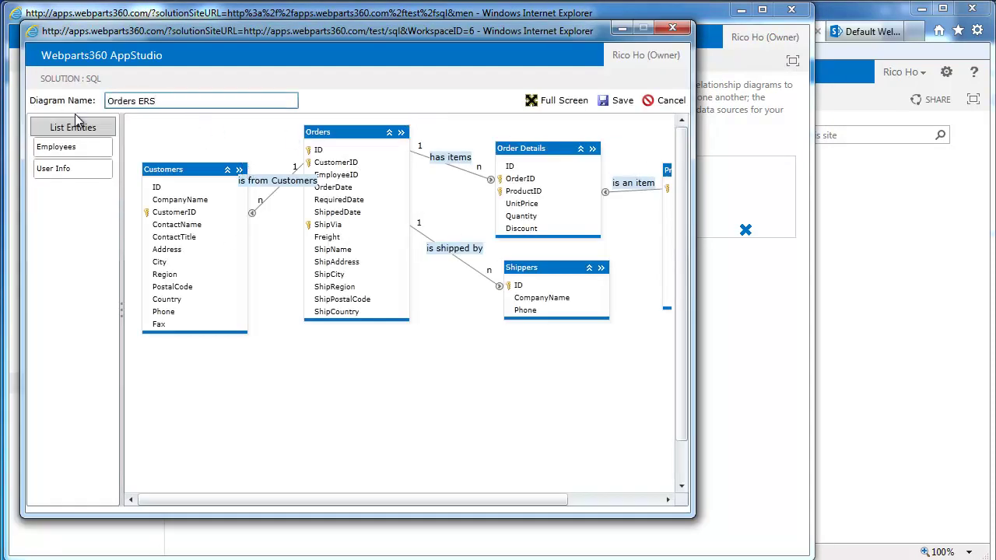
pyautogui.press('BackSpace')
pyautogui.write('D')
# Step: Add the Employees list below Customers and relate EmployeeID in Orders to the Employees ID
pyautogui.moveTo(185, 178); pyautogui.dragTo(183, 158)
pyautogui.moveTo(59, 147); pyautogui.dragTo(184, 355)
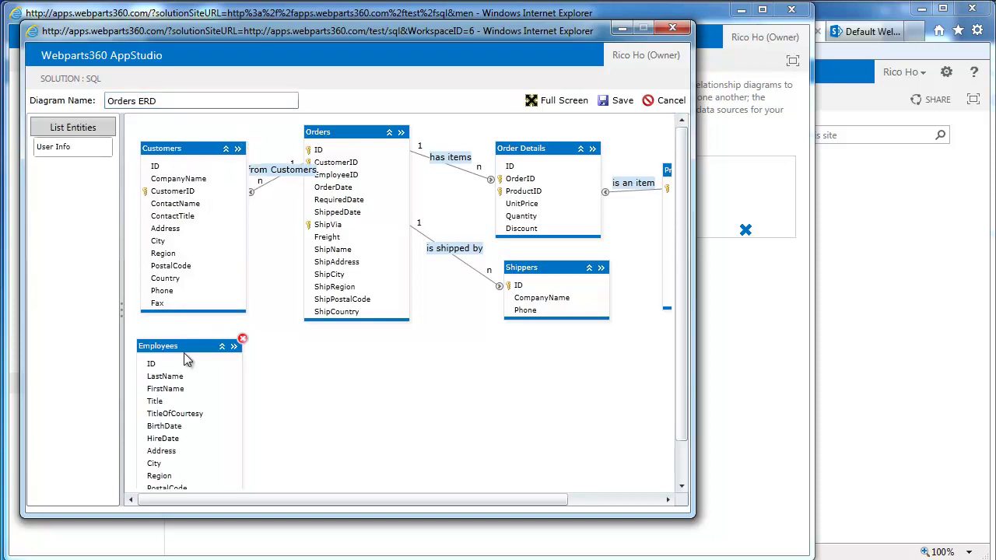
pyautogui.moveTo(343, 175); pyautogui.dragTo(194, 358)
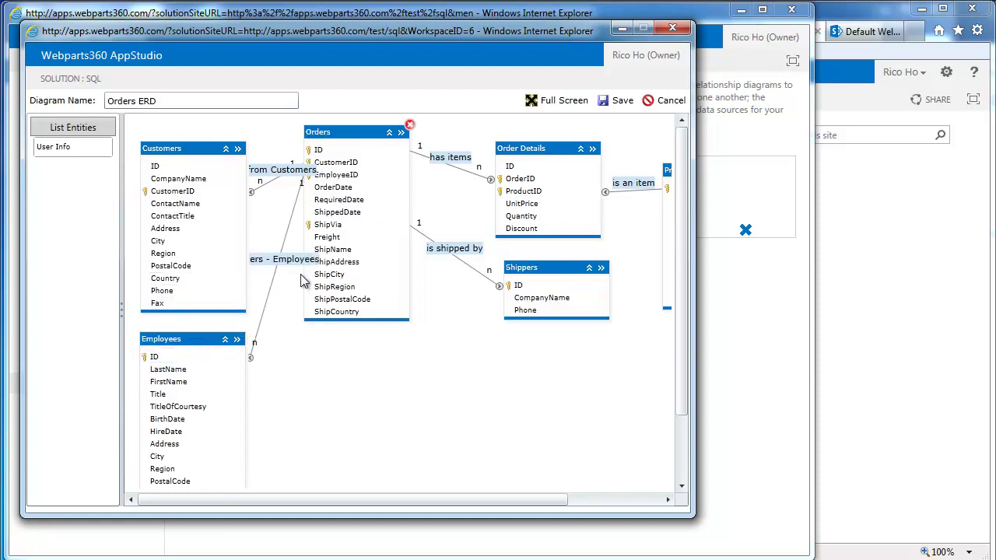
# Step: Relabel the relationship between Orders and Employees as "order by"
pyautogui.click(272, 259)
pyautogui.moveTo(273, 259); pyautogui.dragTo(54, 247)
pyautogui.write('order by')
pyautogui.press('Delete')
pyautogui.press('Delete')
pyautogui.press('Delete')
pyautogui.press('Delete')
pyautogui.press('Delete')
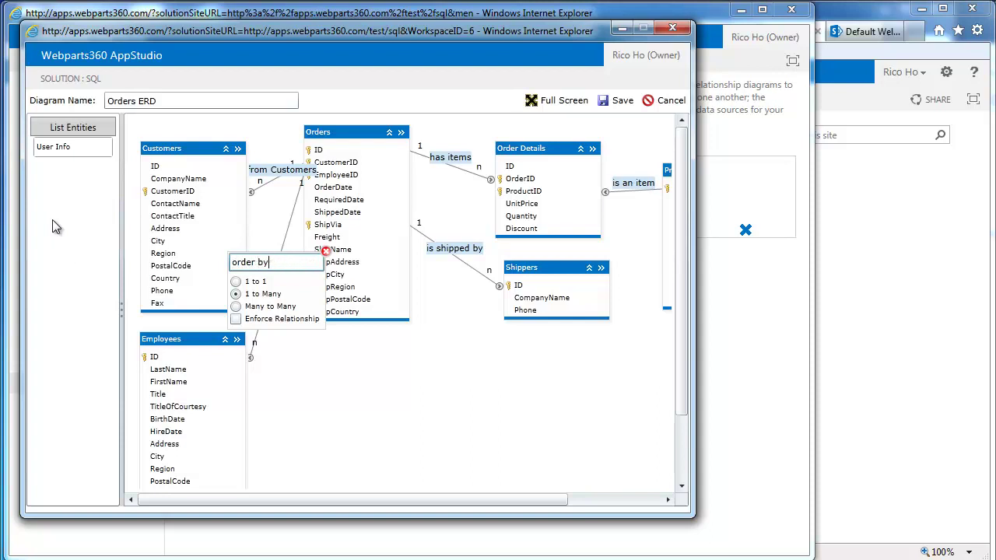
# Step: Tidy the positions of the Employees, Order Details, Shippers and Customers lists in the diagram and save it
pyautogui.click(178, 338)
pyautogui.moveTo(176, 347)
pyautogui.mouseDown()
pyautogui.moveTo(187, 340)
pyautogui.moveTo(178, 338)
pyautogui.mouseUp()
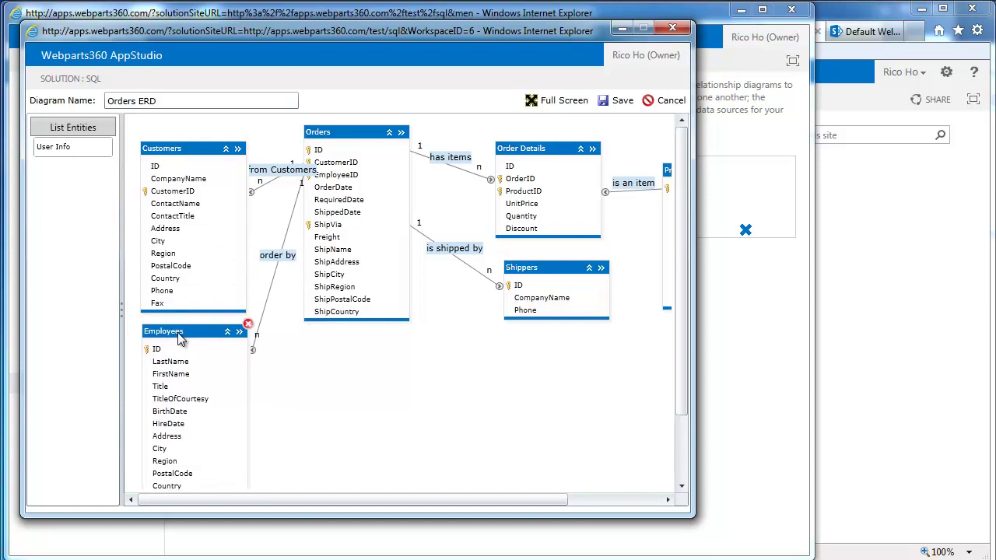
pyautogui.moveTo(550, 144); pyautogui.dragTo(559, 136)
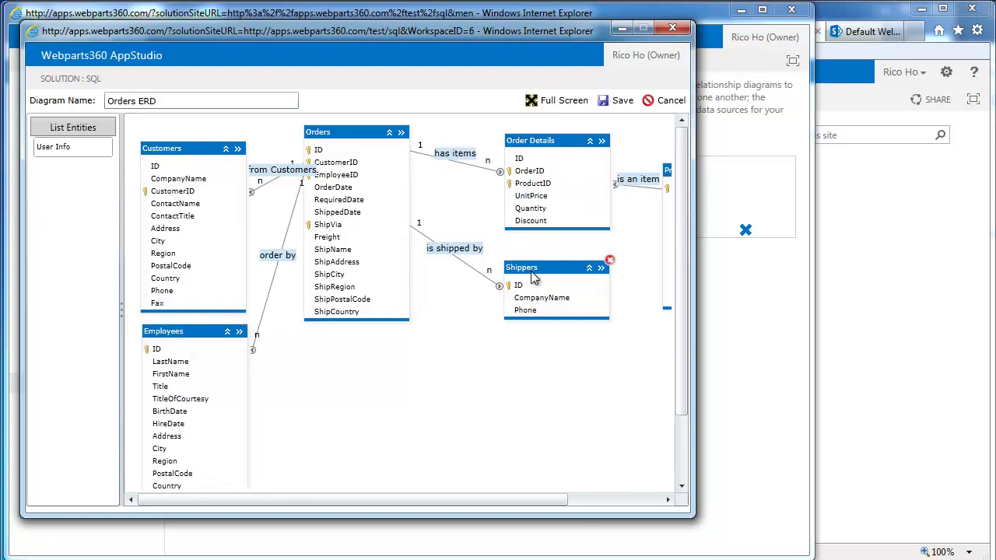
pyautogui.moveTo(533, 276); pyautogui.dragTo(543, 271)
pyautogui.moveTo(189, 151)
pyautogui.mouseDown()
pyautogui.moveTo(189, 127)
pyautogui.moveTo(188, 138)
pyautogui.mouseUp()
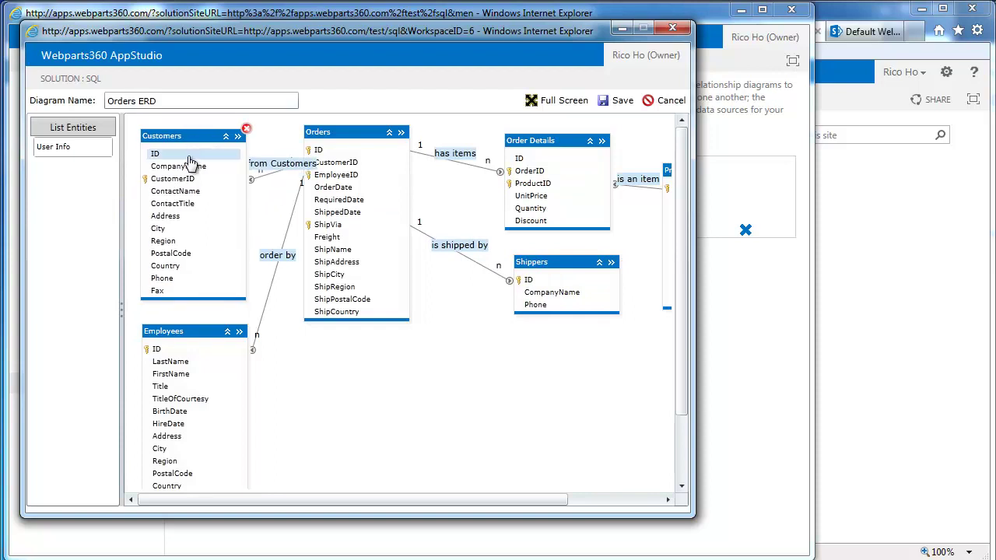
pyautogui.moveTo(179, 336); pyautogui.dragTo(172, 330)
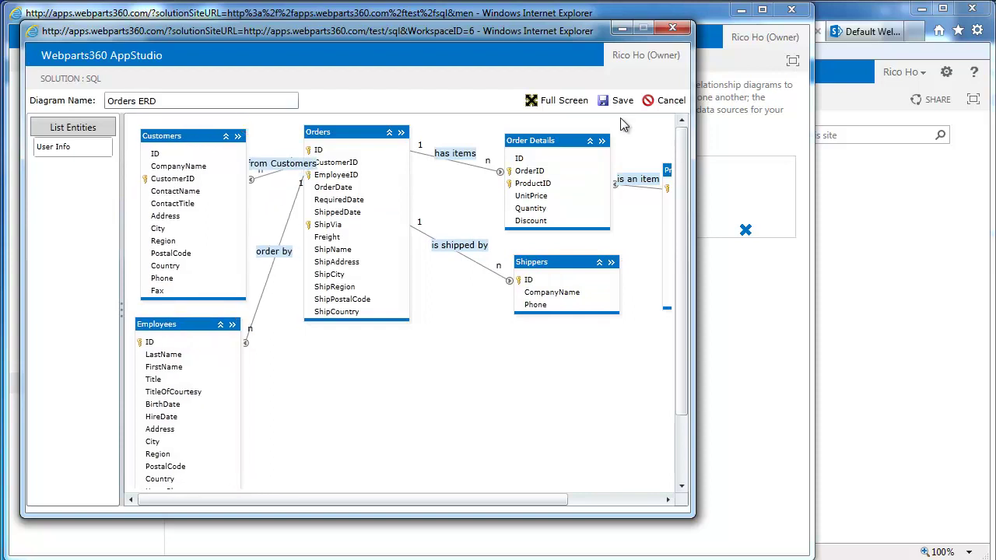
pyautogui.click(620, 102)
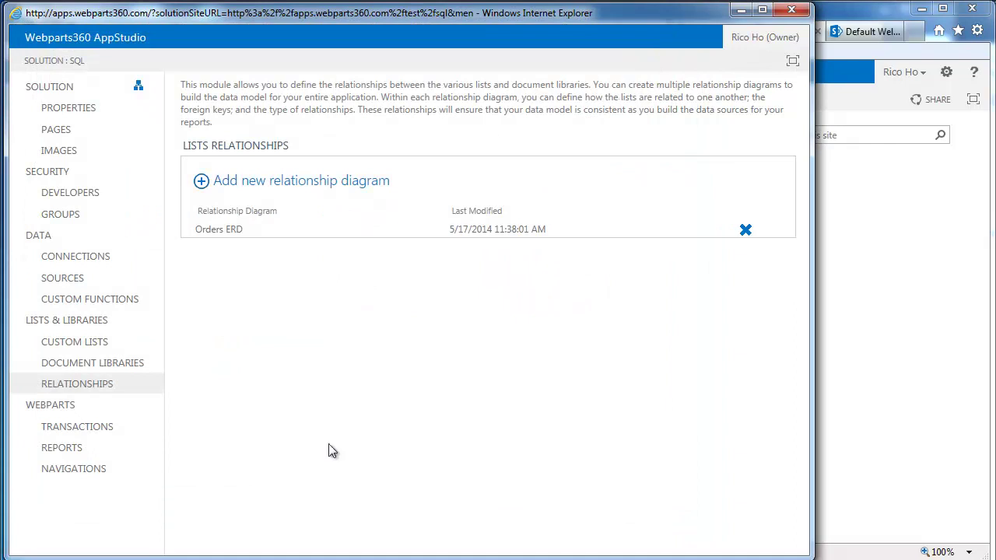
# Step: Create a new report definition titled "Orders.Listing"
pyautogui.click(72, 450)
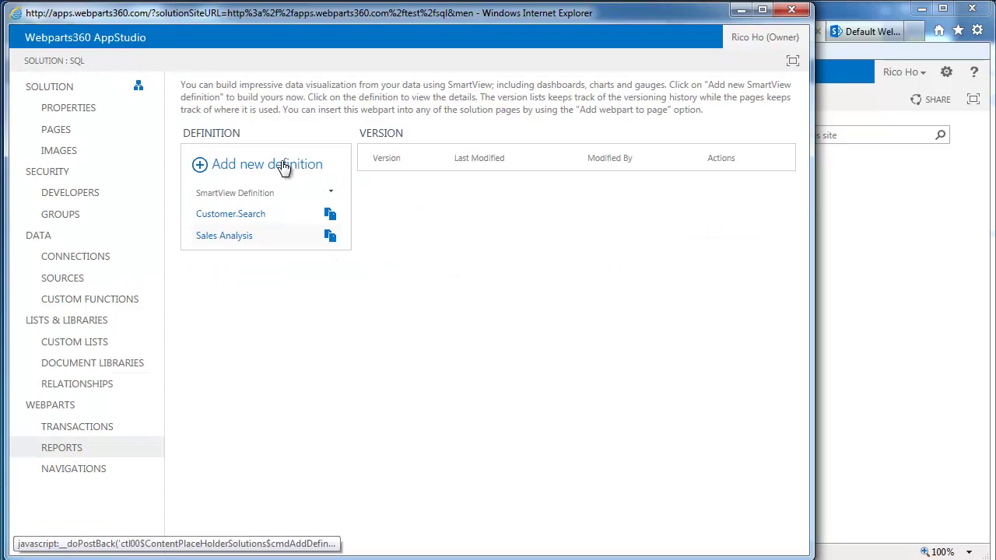
pyautogui.click(286, 166)
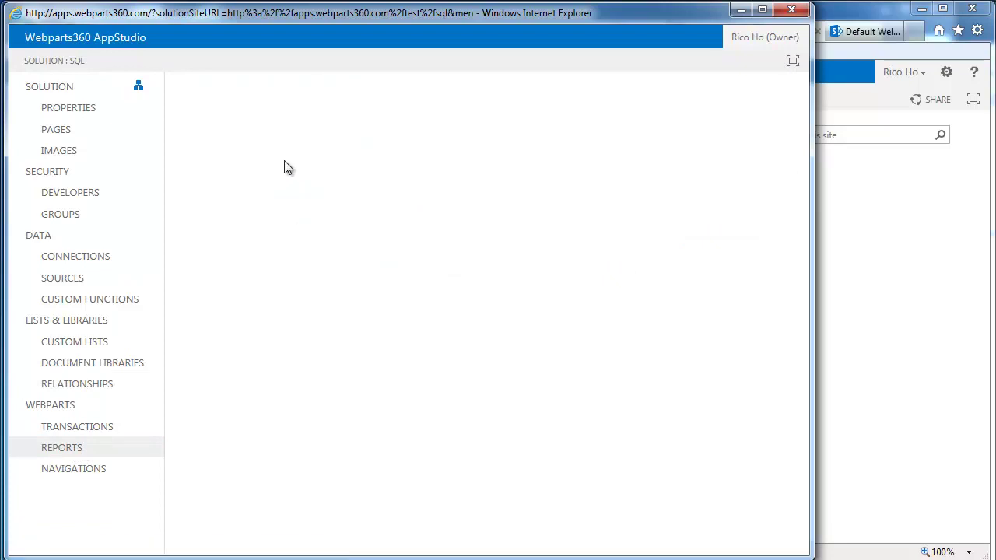
pyautogui.write('Orders')
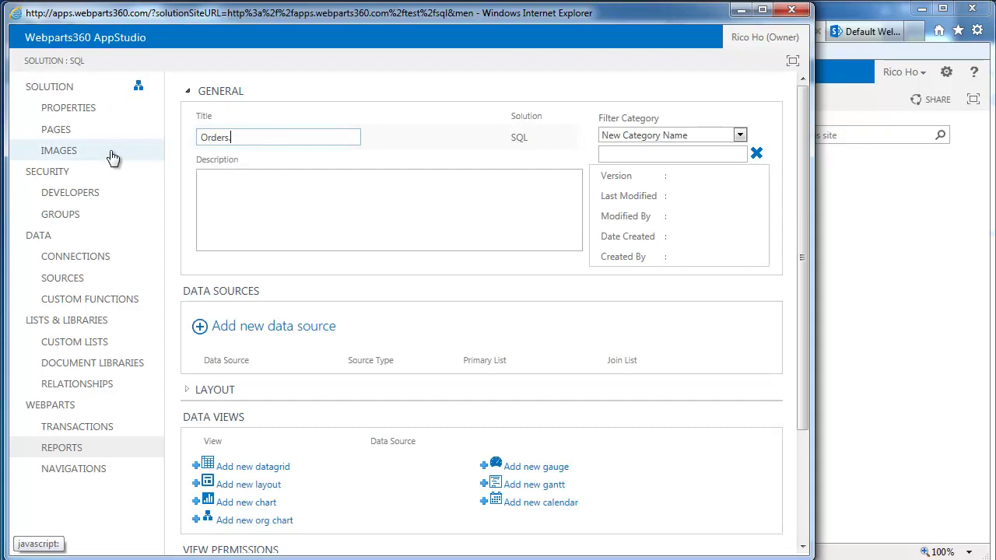
pyautogui.write('.Listing')
# Step: Add a SharePoint List data source named Orders with Orders as the primary list, and check its column selection
pyautogui.click(284, 339)
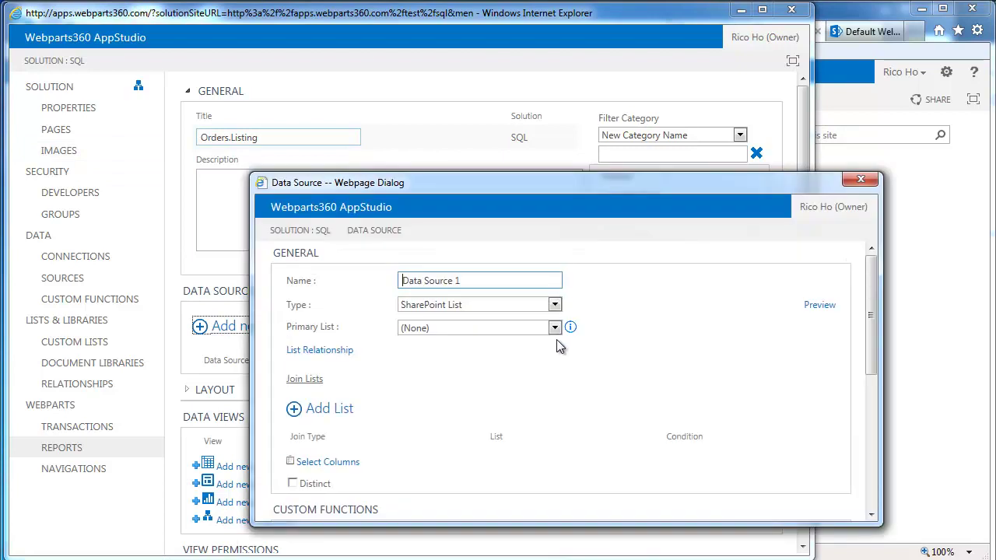
pyautogui.click(555, 329)
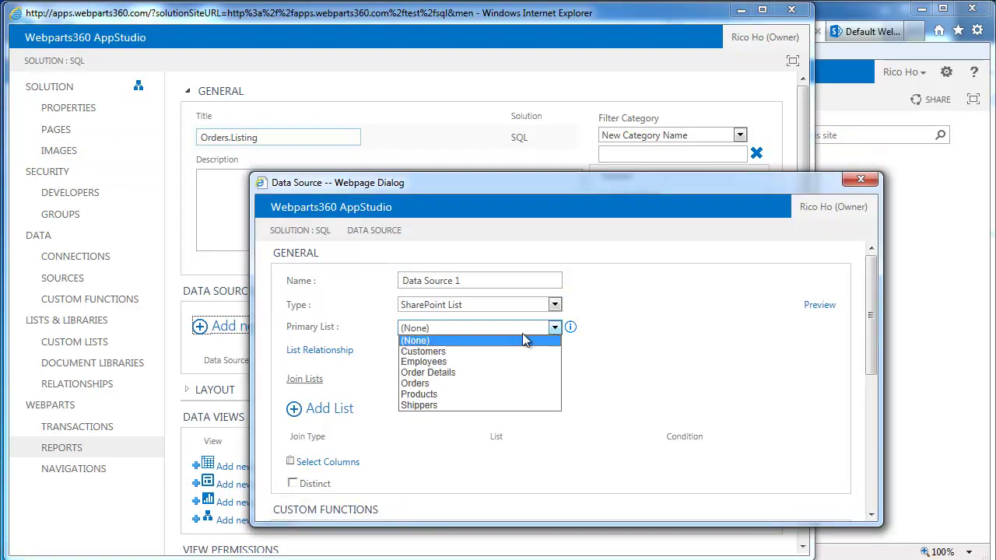
pyautogui.click(454, 386)
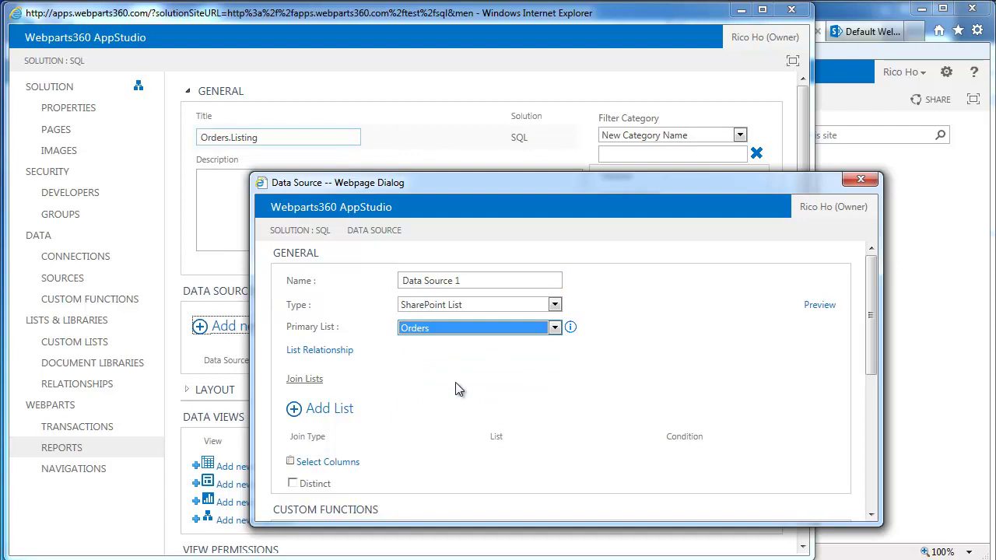
pyautogui.moveTo(525, 183); pyautogui.dragTo(488, 122)
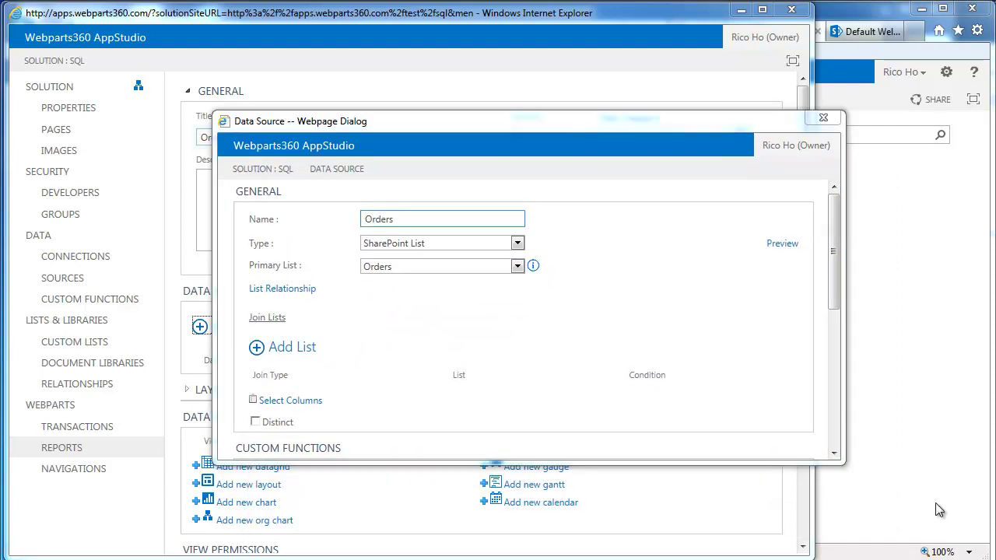
pyautogui.click(307, 407)
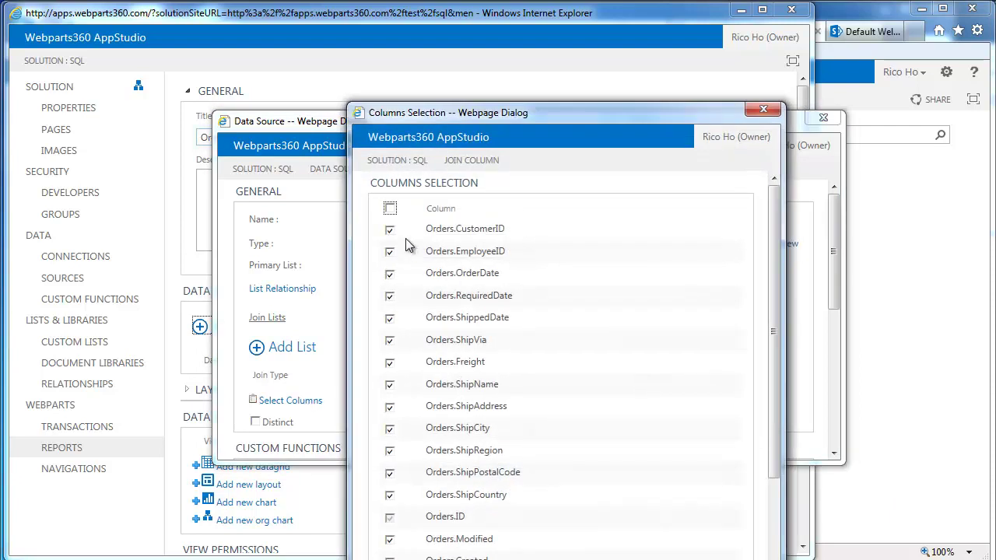
pyautogui.click(764, 109)
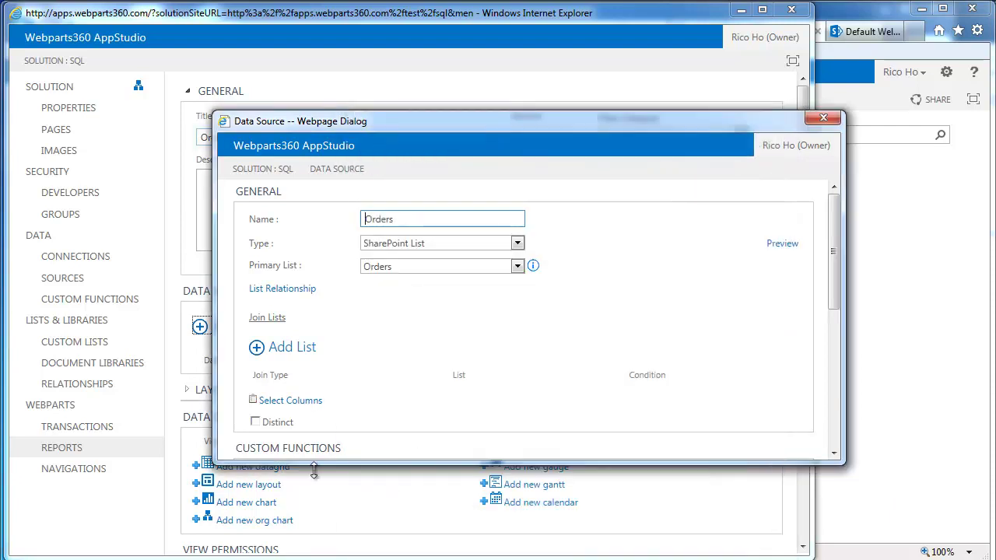
# Step: Join the Customers list to the data source on Orders.CustomerID equal to CustomerID
pyautogui.click(313, 345)
pyautogui.click(560, 395)
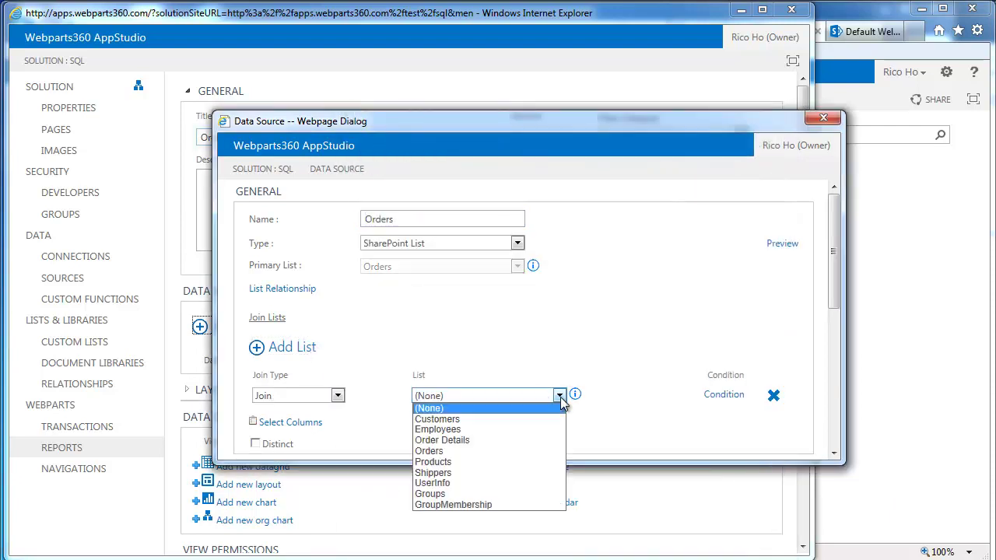
pyautogui.click(483, 419)
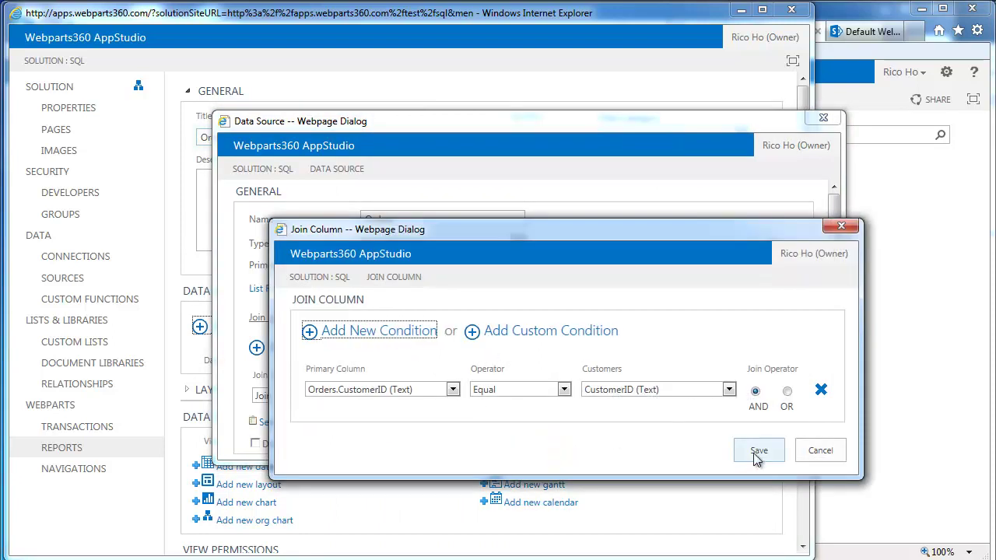
pyautogui.click(760, 450)
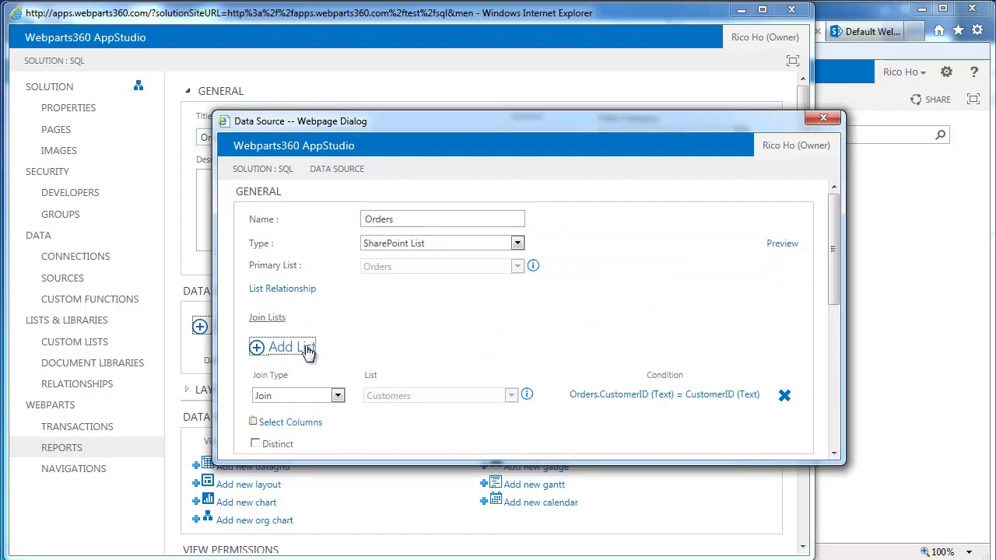
# Step: Join the Employees list to the data source on Orders.EmployeeID equal to the Employees ID
pyautogui.click(306, 350)
pyautogui.click(510, 418)
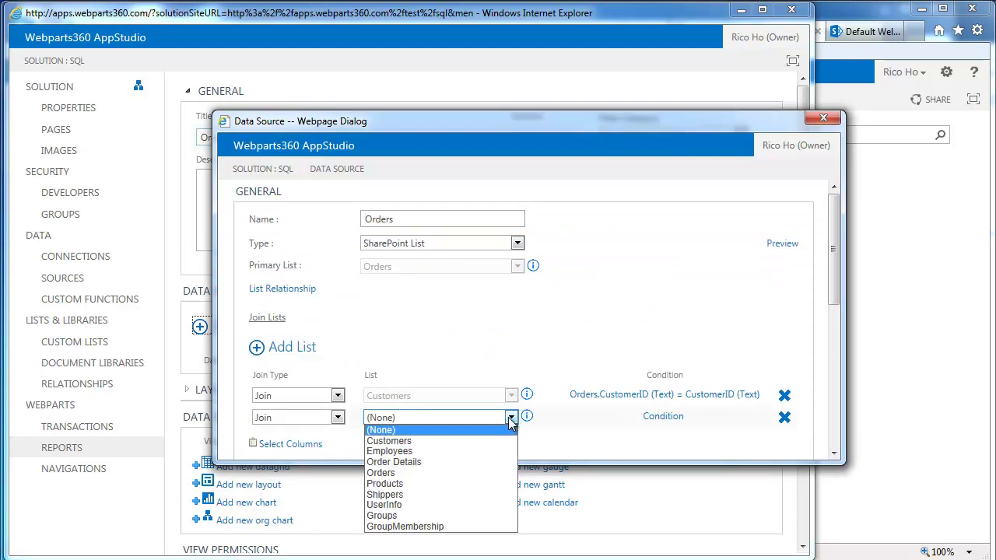
pyautogui.click(457, 456)
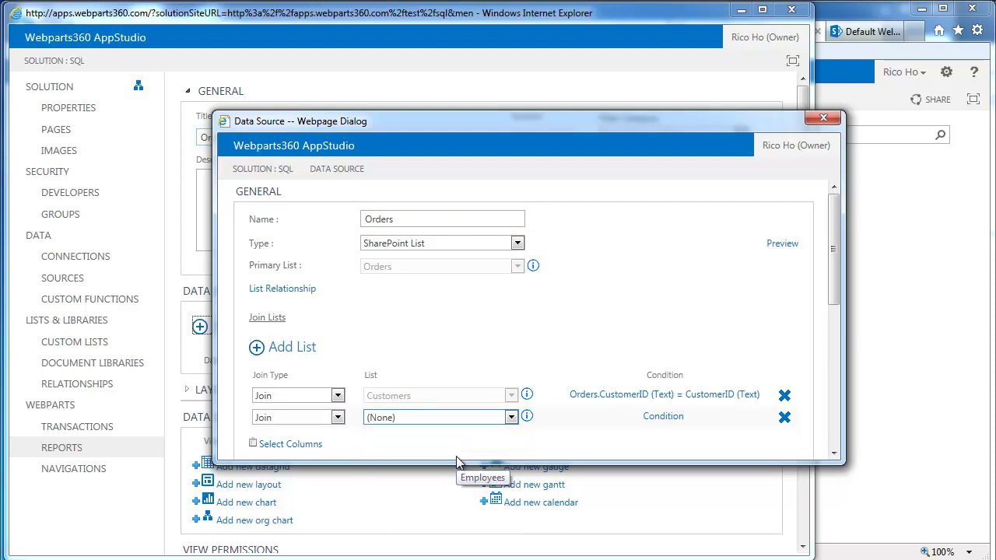
pyautogui.click(757, 450)
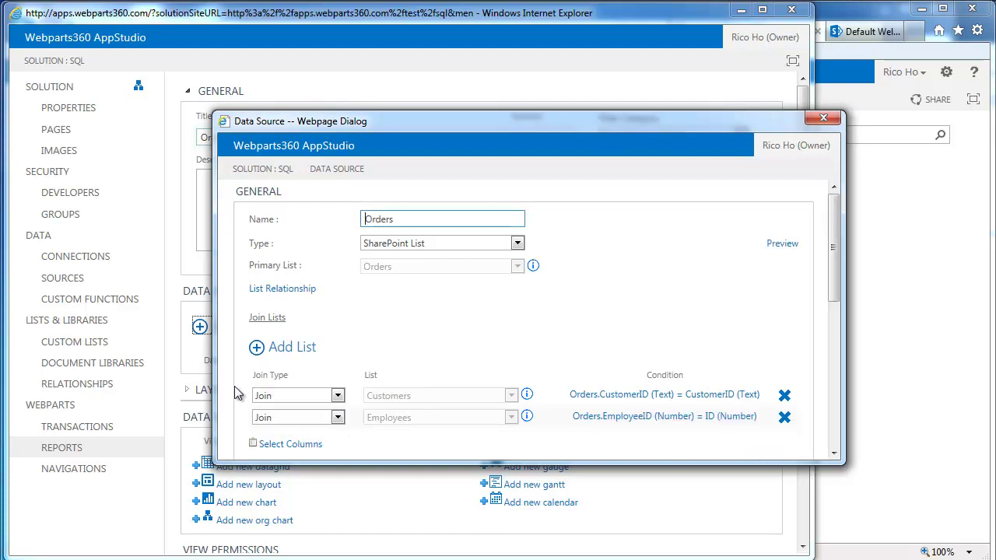
# Step: Join the Shippers list on Orders.ShipVia equal to the Shippers ID and save the data source
pyautogui.click(305, 348)
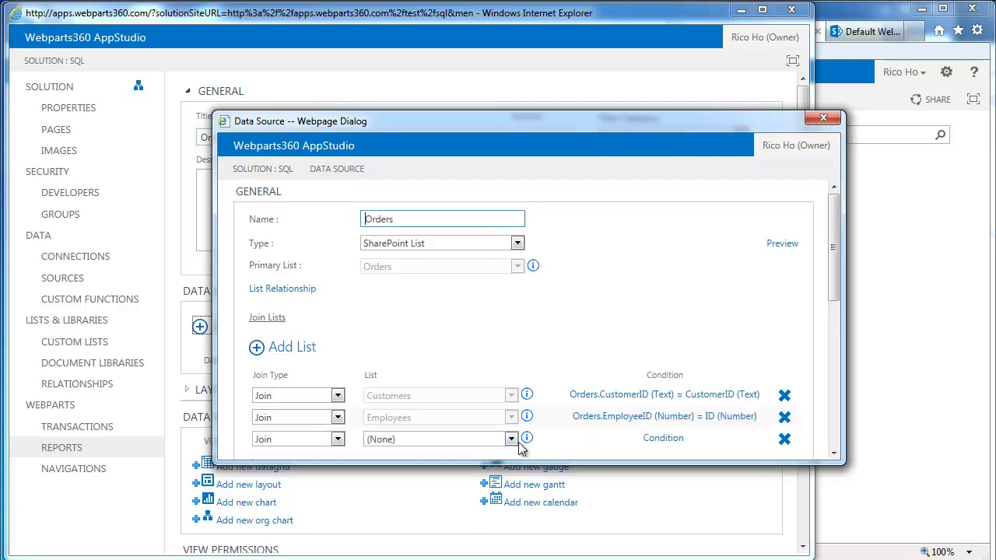
pyautogui.click(511, 439)
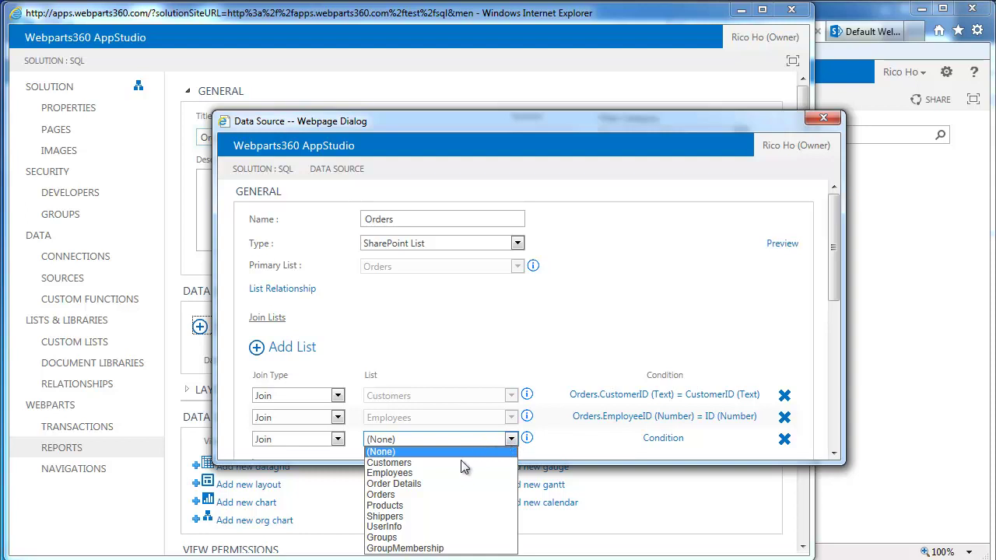
pyautogui.click(455, 517)
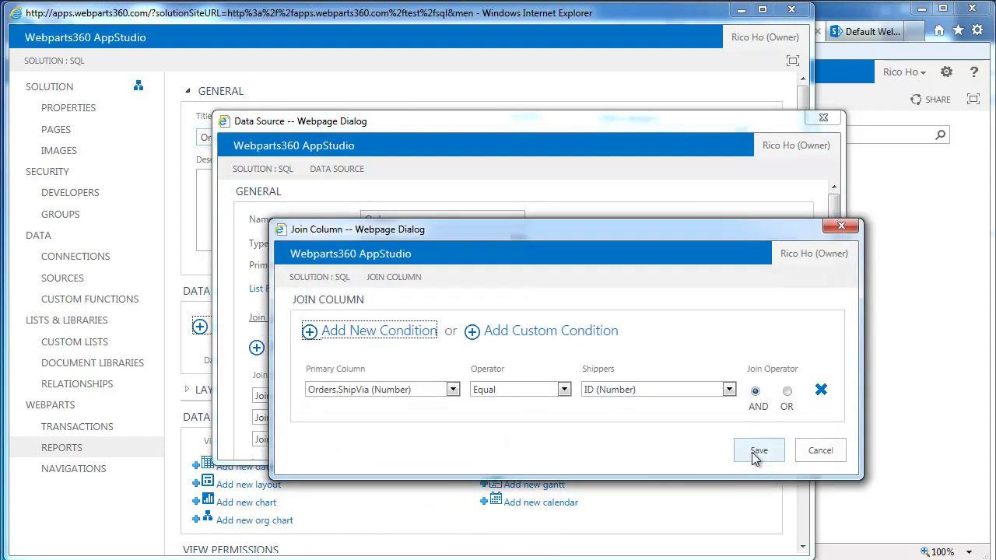
pyautogui.click(756, 452)
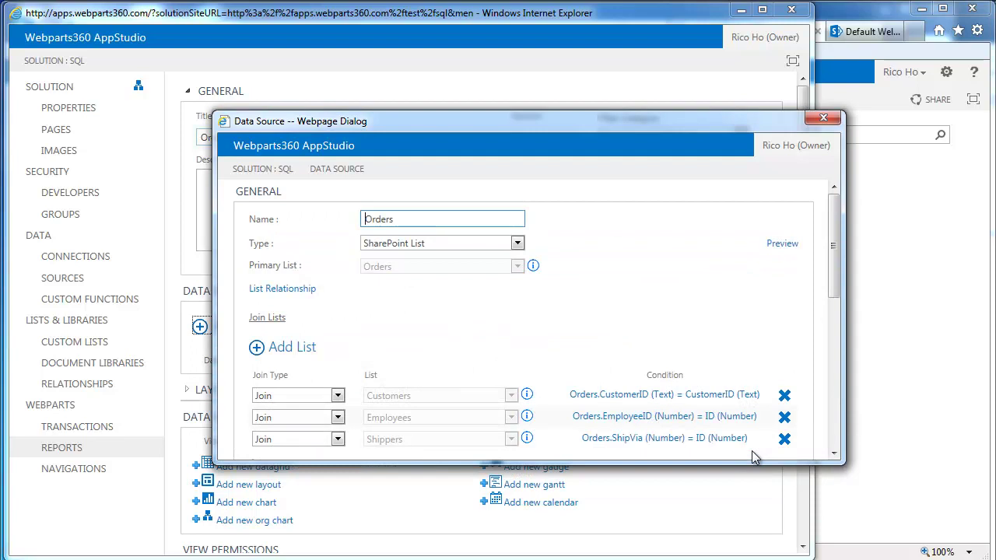
pyautogui.scroll(-10, 672, 373)
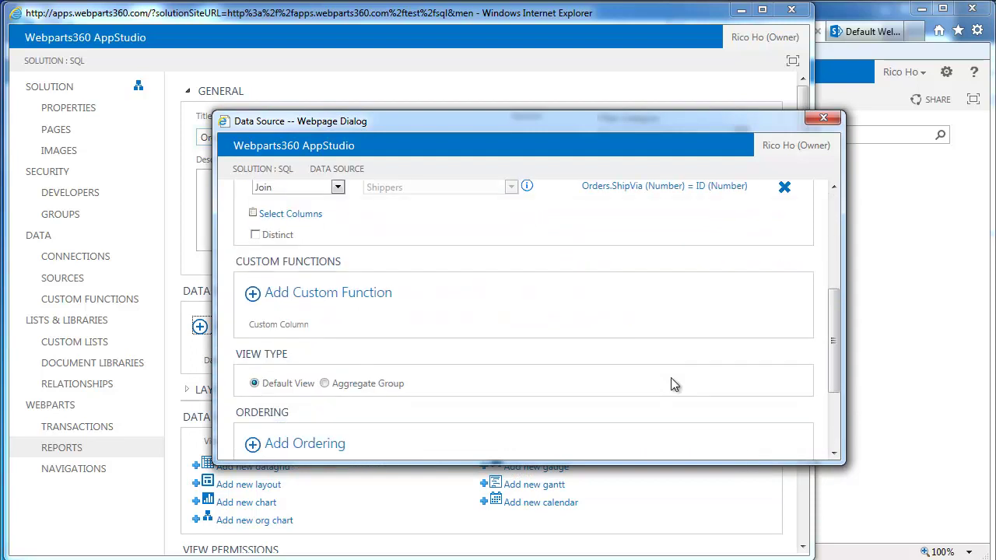
pyautogui.click(745, 445)
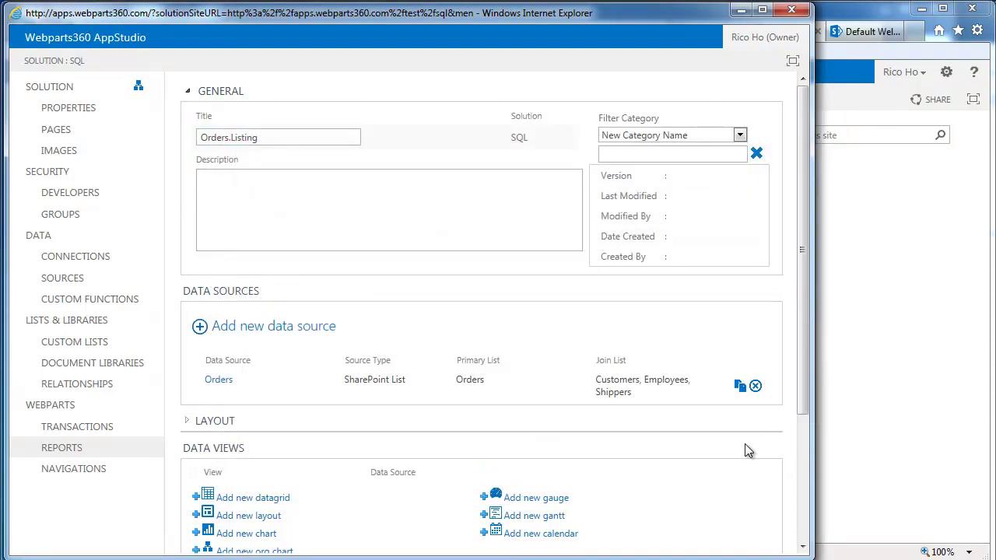
# Step: Add a new datagrid view based on the Orders data source to the report
pyautogui.scroll(-3, 285, 502)
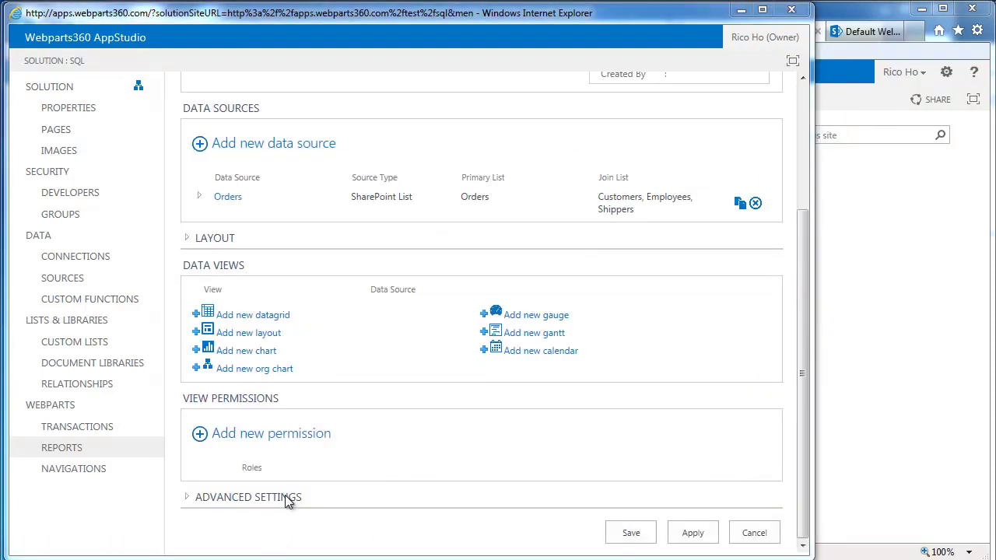
pyautogui.click(269, 315)
pyautogui.moveTo(387, 98); pyautogui.dragTo(223, 16)
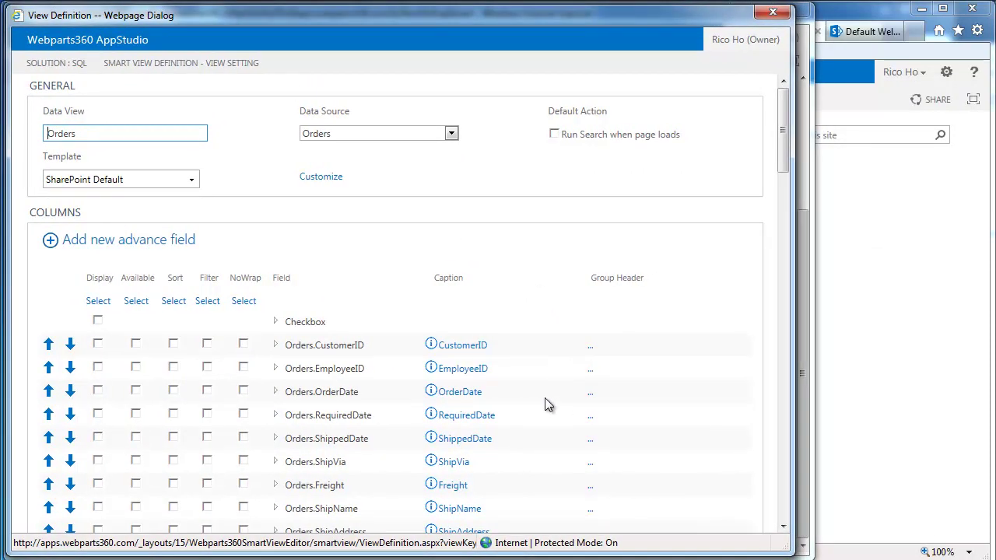
# Step: Display the Orders.OrderDate and Orders.RequiredDate columns in the datagrid, leaving Sort and Filter off for both
pyautogui.scroll(-1, 545, 407)
pyautogui.click(98, 322)
pyautogui.click(136, 322)
pyautogui.click(172, 322)
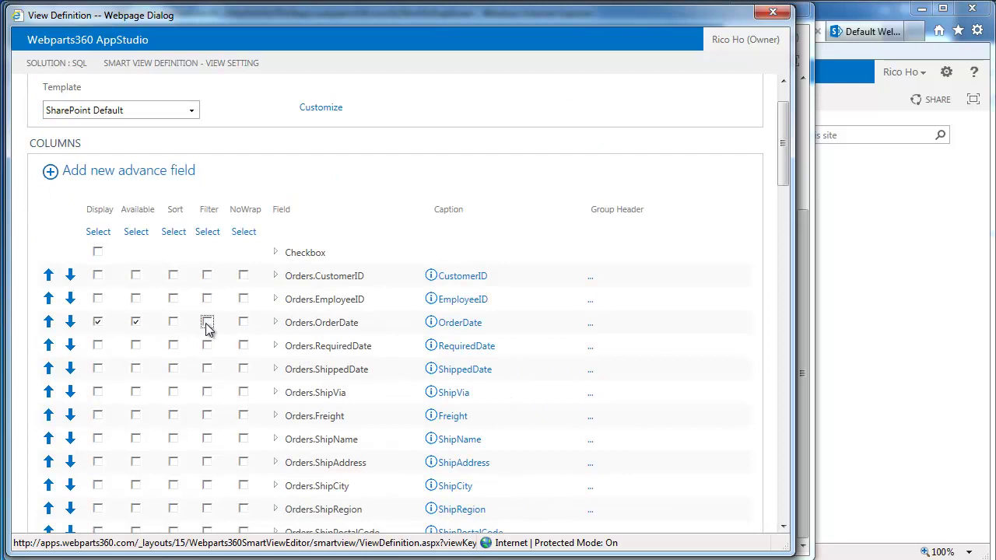
pyautogui.click(97, 346)
pyautogui.click(173, 346)
pyautogui.click(207, 345)
# Step: Display the Customers.CompanyName column in the datagrid with Sort and Filter off
pyautogui.scroll(-2, 233, 354)
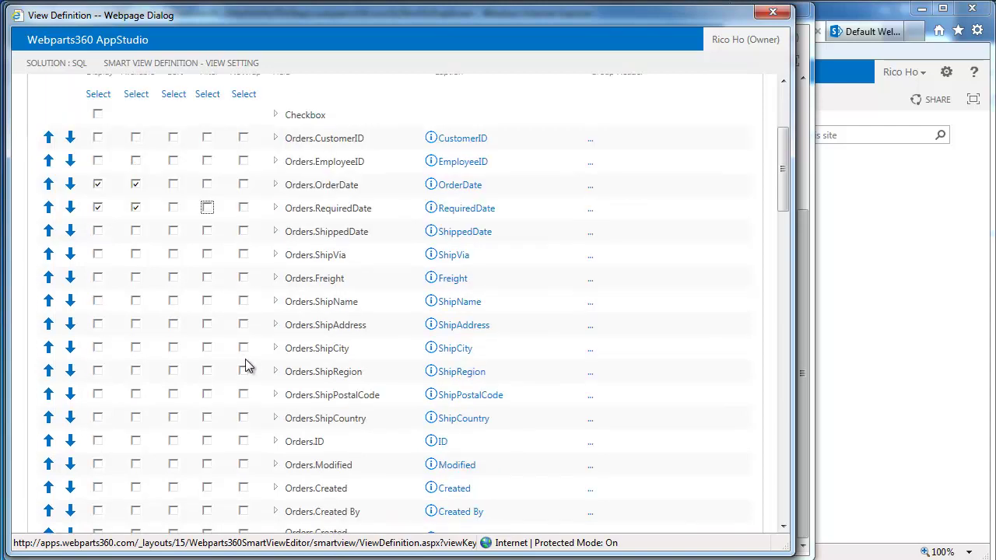
pyautogui.scroll(-4, 246, 362)
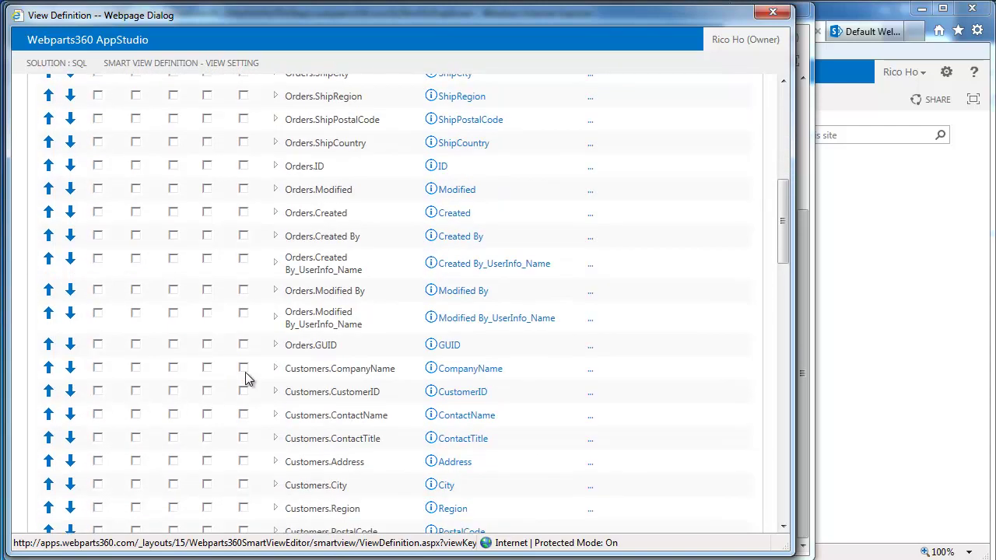
pyautogui.click(98, 369)
pyautogui.click(173, 370)
pyautogui.click(206, 369)
# Step: Display the Employees.LastName column with Sort and Filter off and caption it "Employee"
pyautogui.scroll(-8, 179, 371)
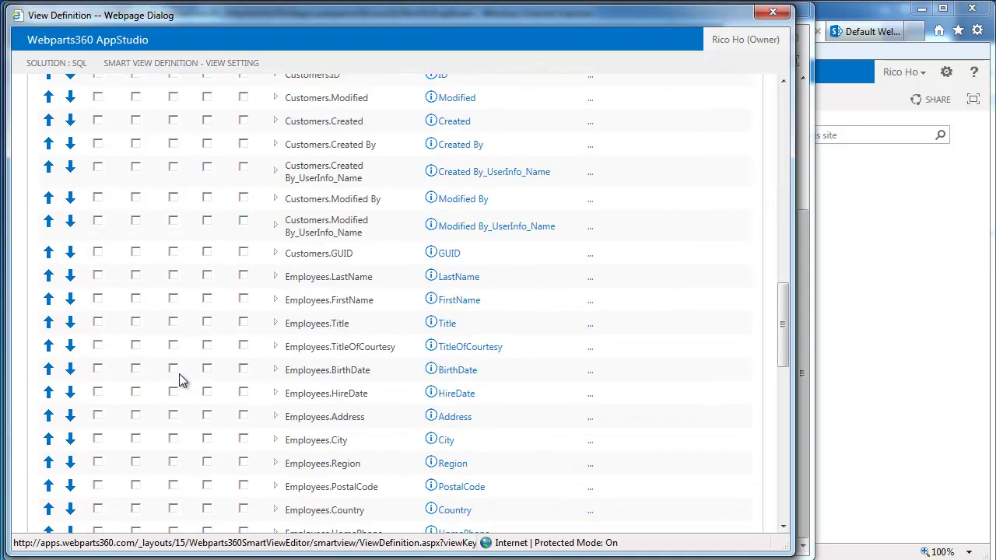
pyautogui.click(98, 275)
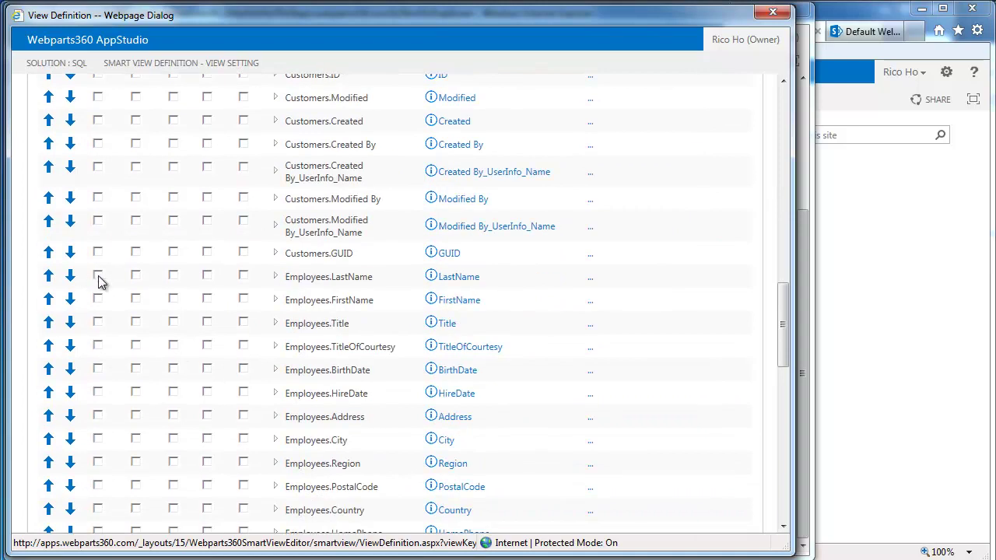
pyautogui.click(207, 276)
pyautogui.click(459, 278)
pyautogui.hotkey('ctrl', 'a')
pyautogui.write('Employee')
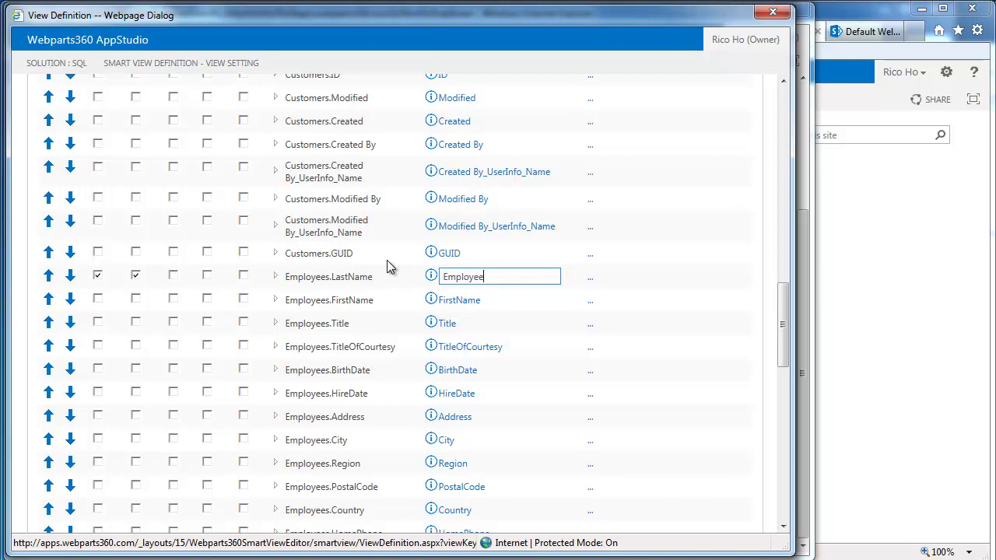
# Step: Display the Shippers.CompanyName column in the datagrid with Sort off and caption it "Shipped By"
pyautogui.scroll(-6, 268, 434)
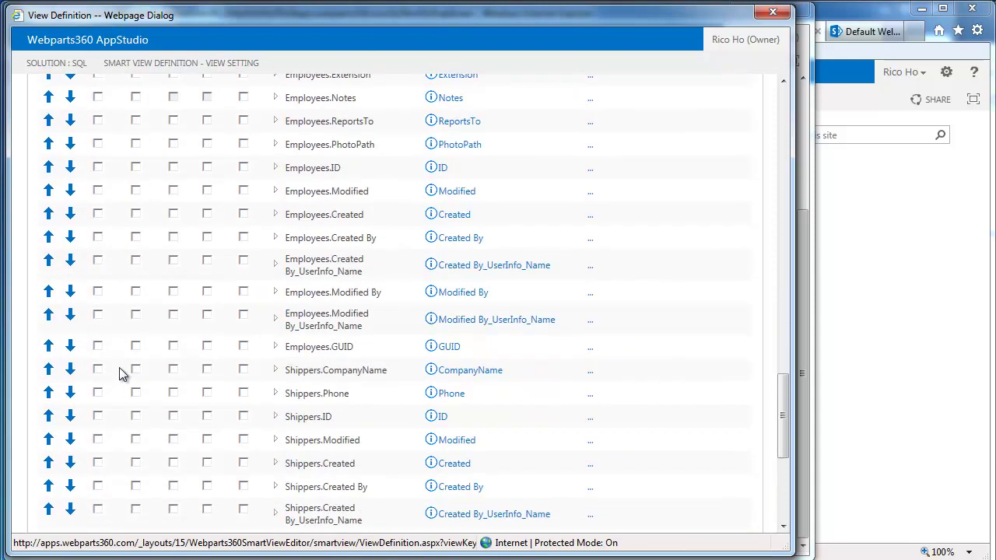
pyautogui.click(98, 368)
pyautogui.click(172, 371)
pyautogui.click(491, 370)
pyautogui.write('Shipped By')
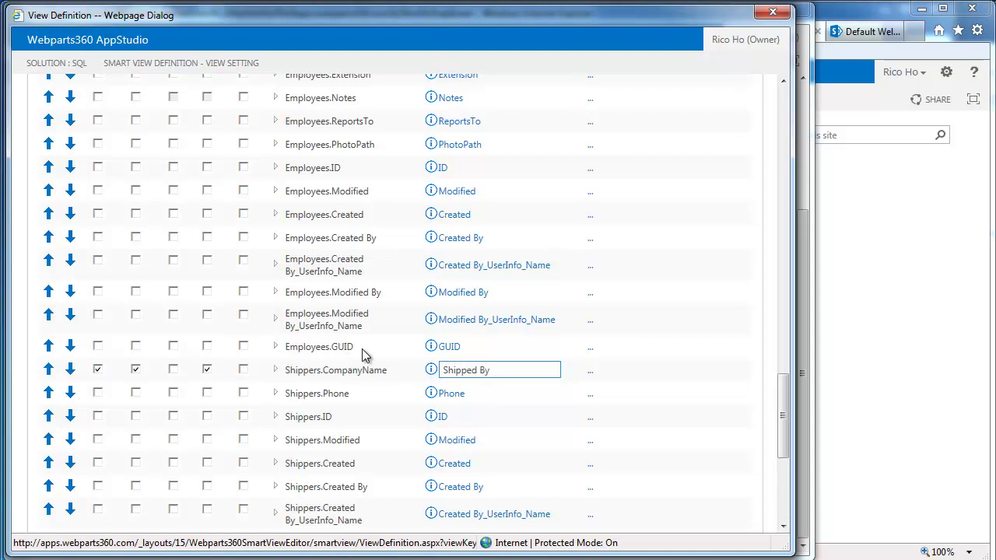
# Step: Save the datagrid view definition and the Orders.Listing report
pyautogui.scroll(-5, 552, 350)
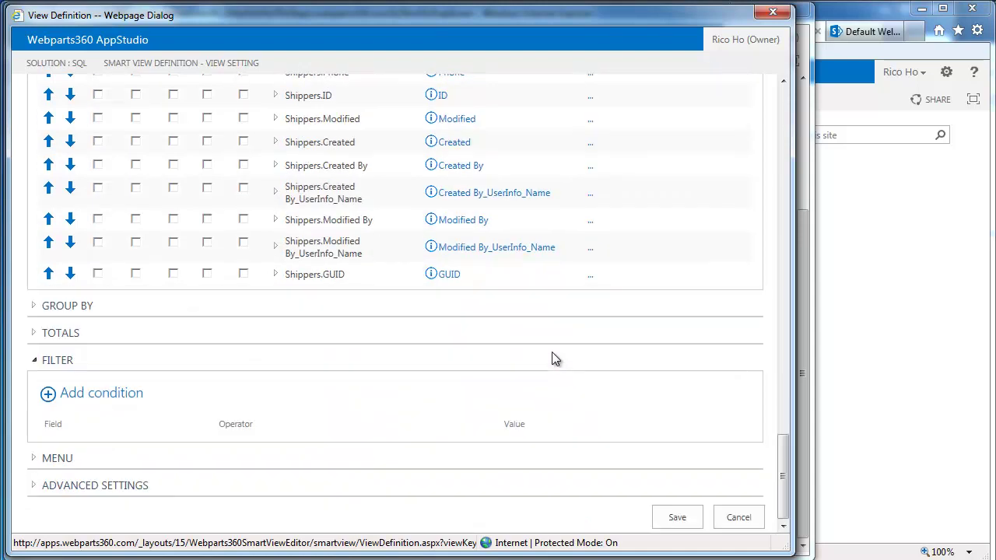
pyautogui.click(675, 519)
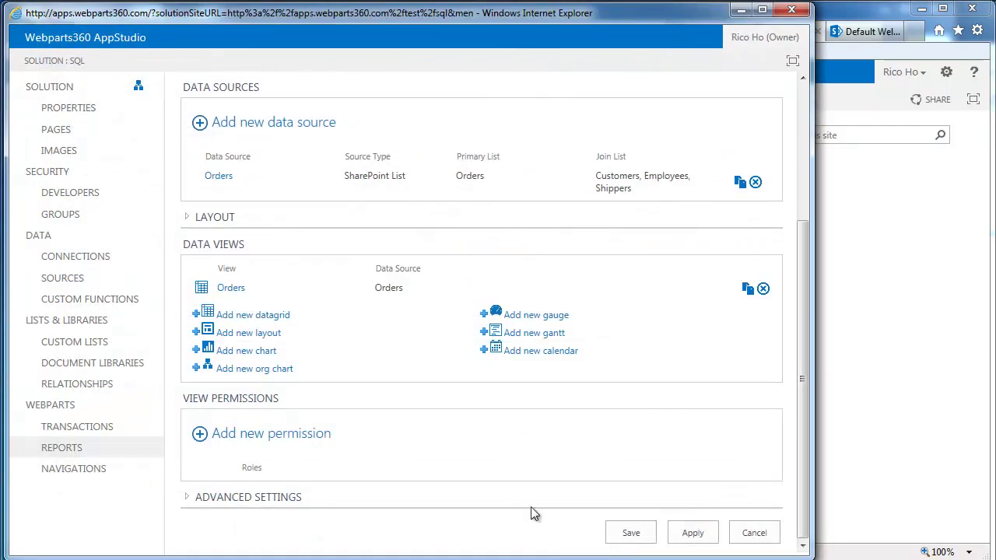
pyautogui.click(618, 536)
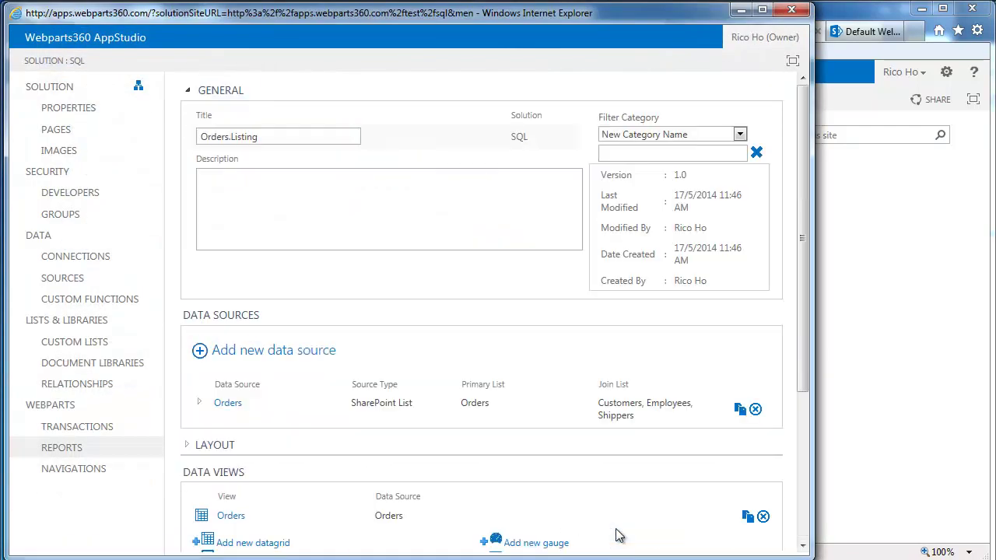
# Step: Add the Orders.Listing webpart to the Default solution page, titled "Orders", in the Header zone with the TitleOnly chrome type
pyautogui.click(456, 248)
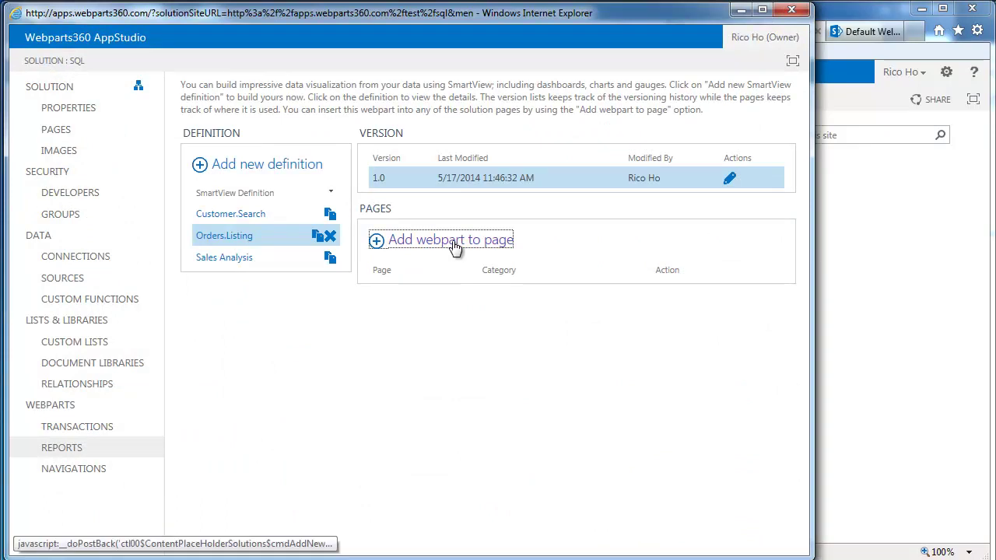
pyautogui.click(700, 273)
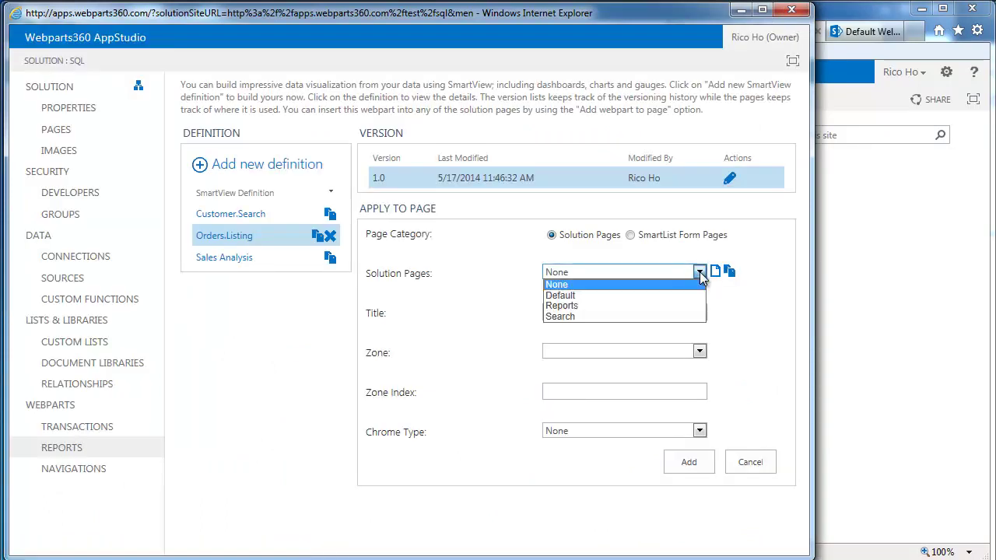
pyautogui.click(588, 298)
pyautogui.click(700, 354)
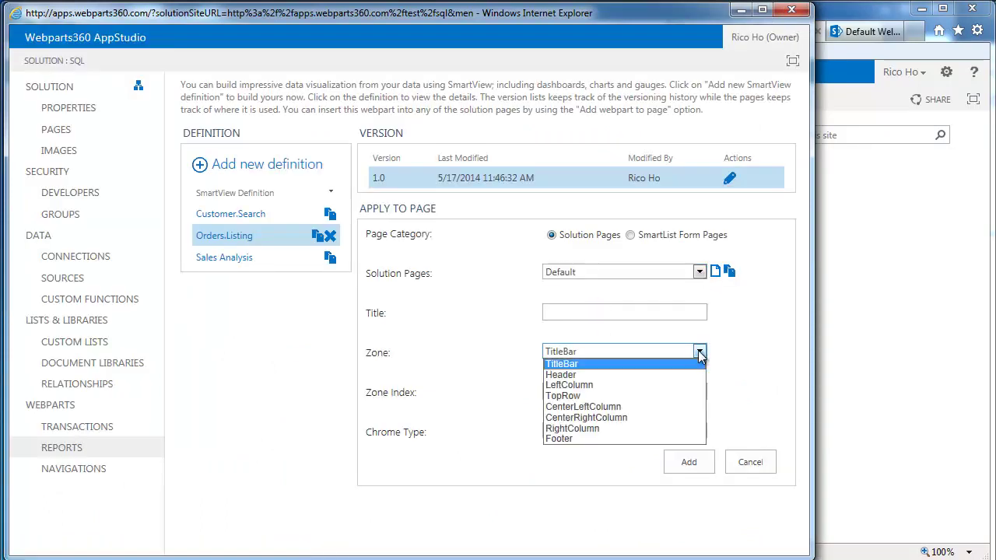
pyautogui.click(627, 377)
pyautogui.click(590, 310)
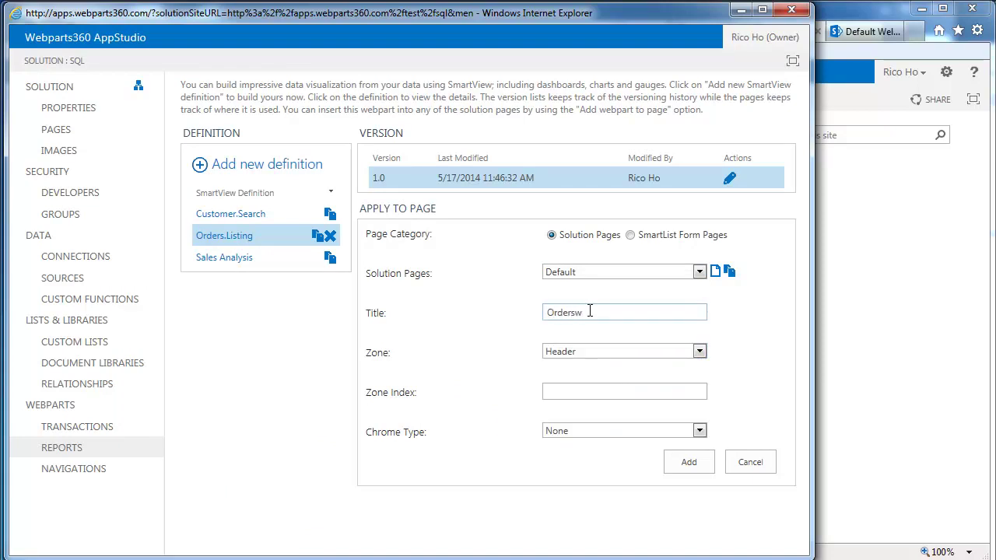
pyautogui.click(699, 431)
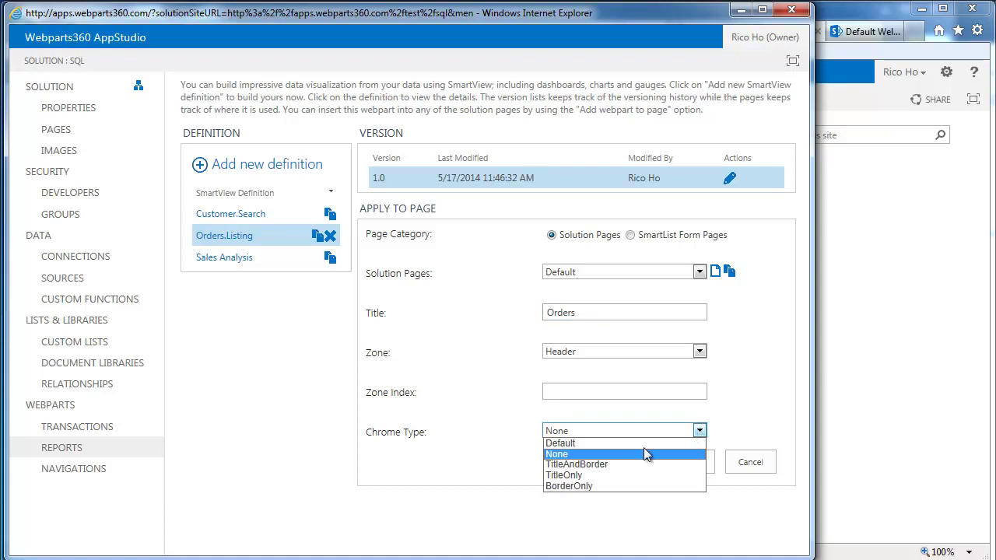
pyautogui.click(596, 474)
pyautogui.click(691, 462)
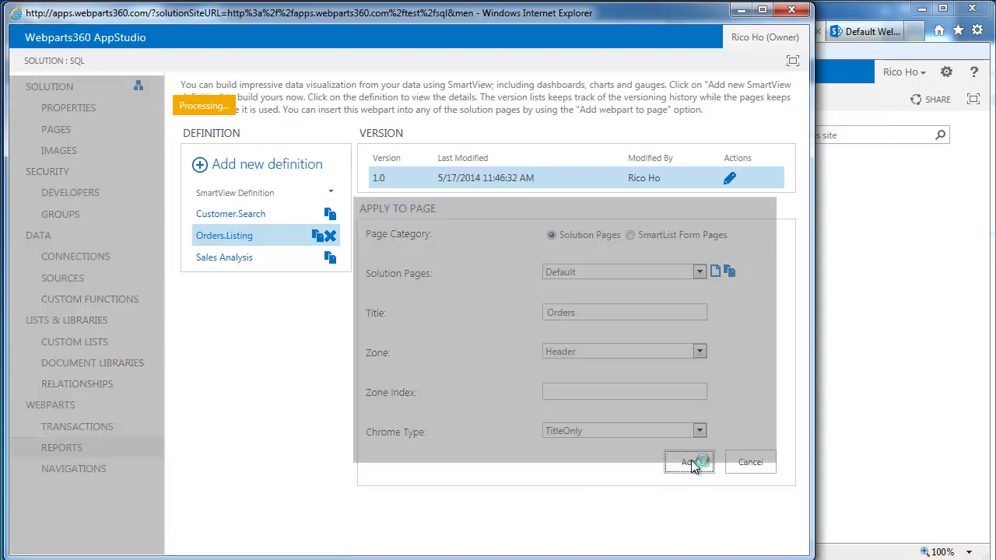
# Step: Switch to the solution site in the browser and reload its Home page to view the orders listing
pyautogui.click(886, 455)
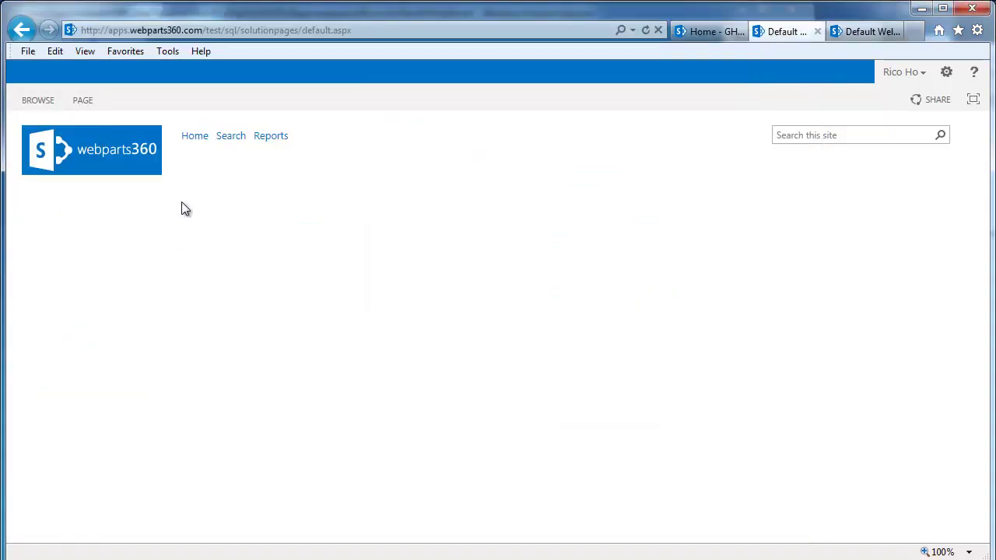
pyautogui.click(198, 137)
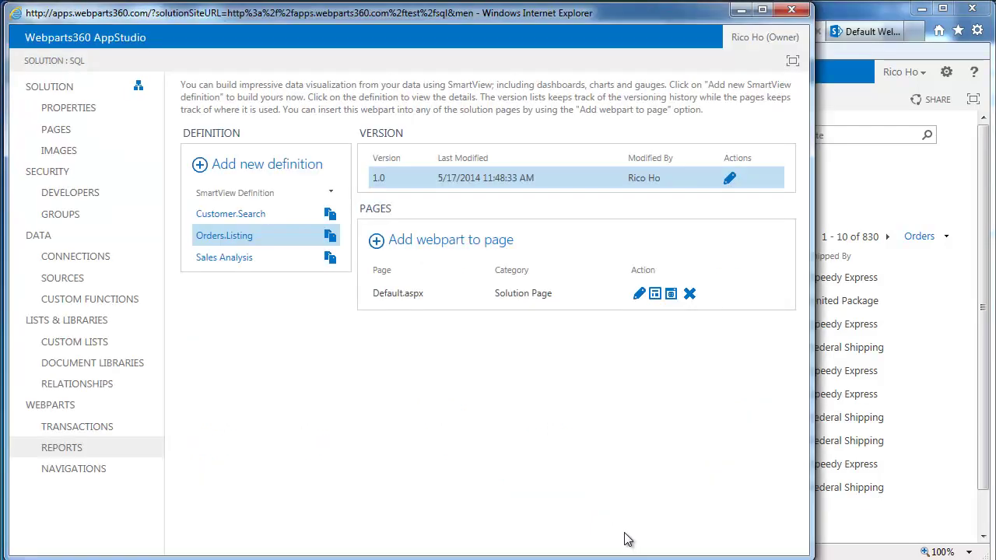
# Step: Return to AppStudio and open the transaction definition of the Orders list at its lookup settings
pyautogui.click(84, 427)
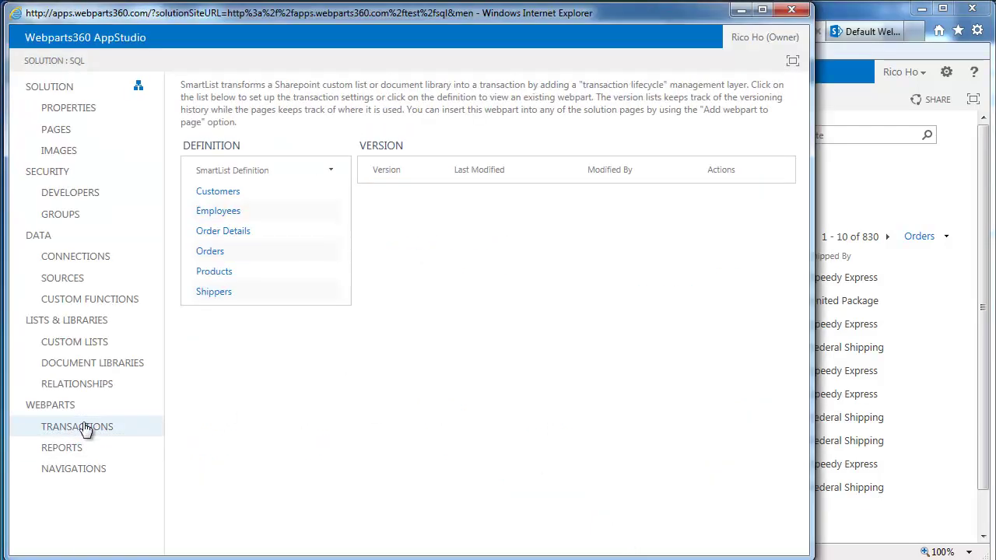
pyautogui.click(215, 253)
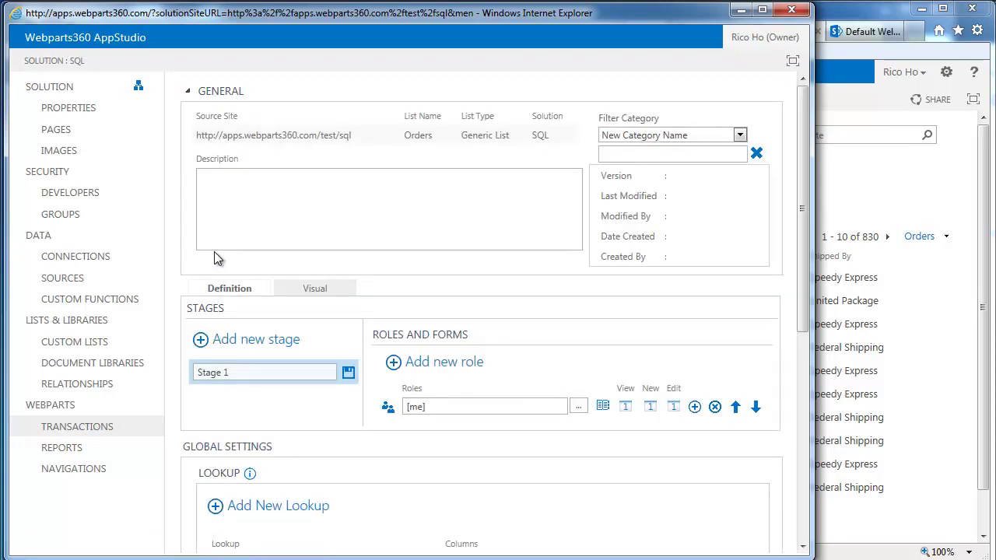
pyautogui.scroll(-3, 512, 329)
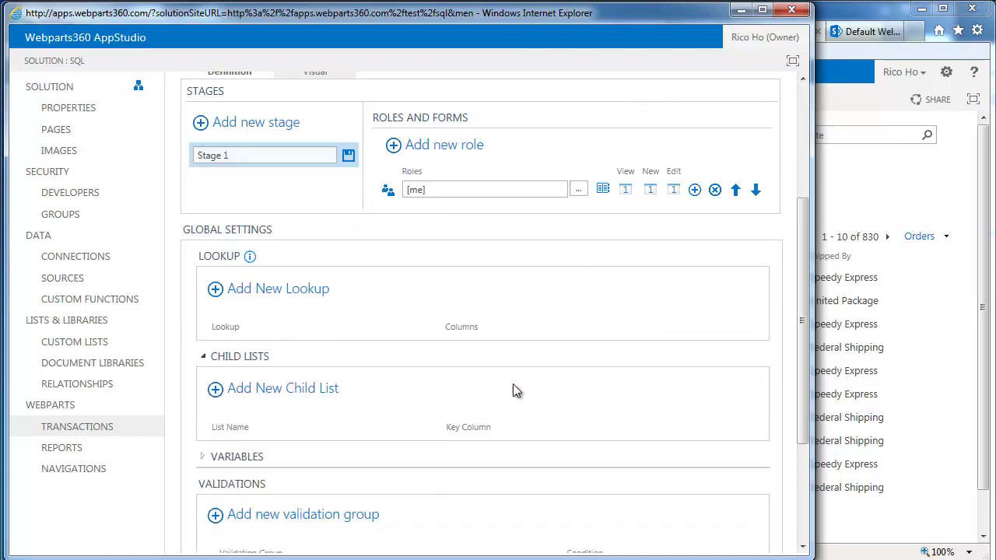
# Step: Add a new lookup to the Orders transaction with Employees as the primary list of its SharePoint List data source
pyautogui.click(307, 290)
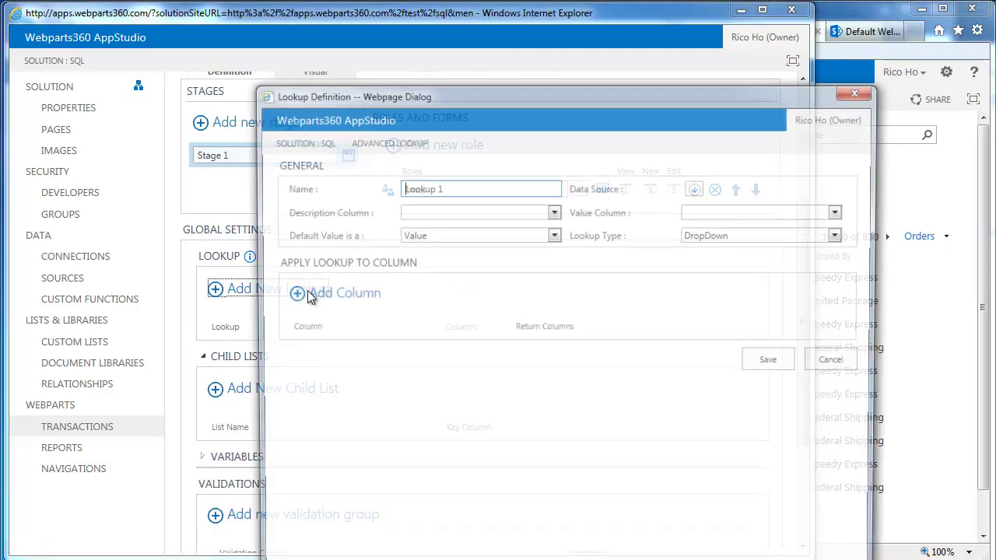
pyautogui.click(554, 302)
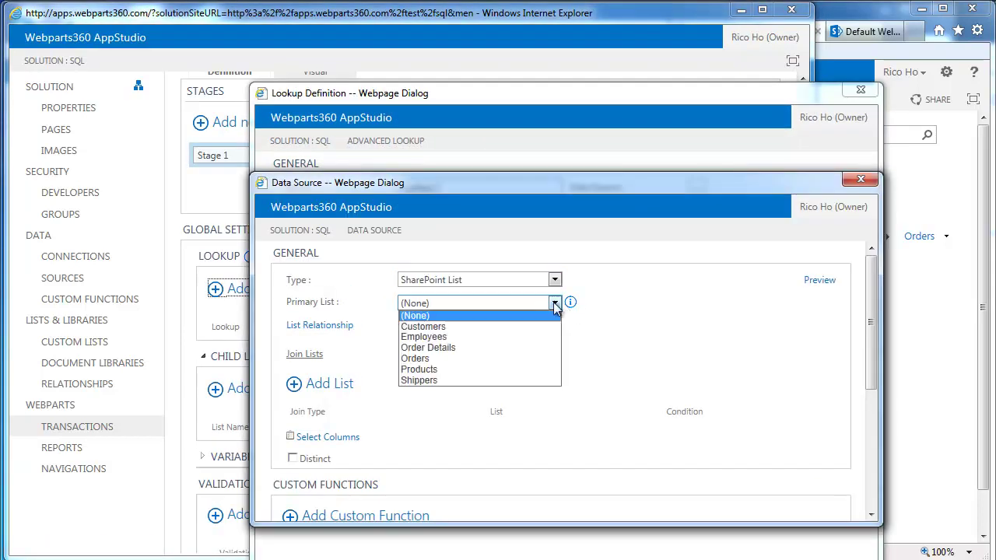
pyautogui.click(526, 339)
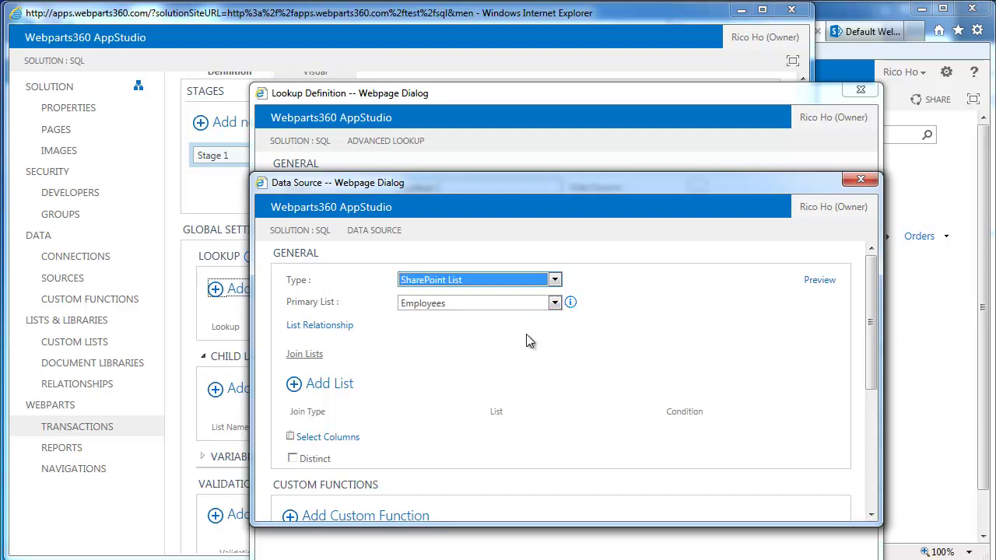
# Step: Limit the Employees data source to three columns, including ID and LastName, and save the data source
pyautogui.click(331, 438)
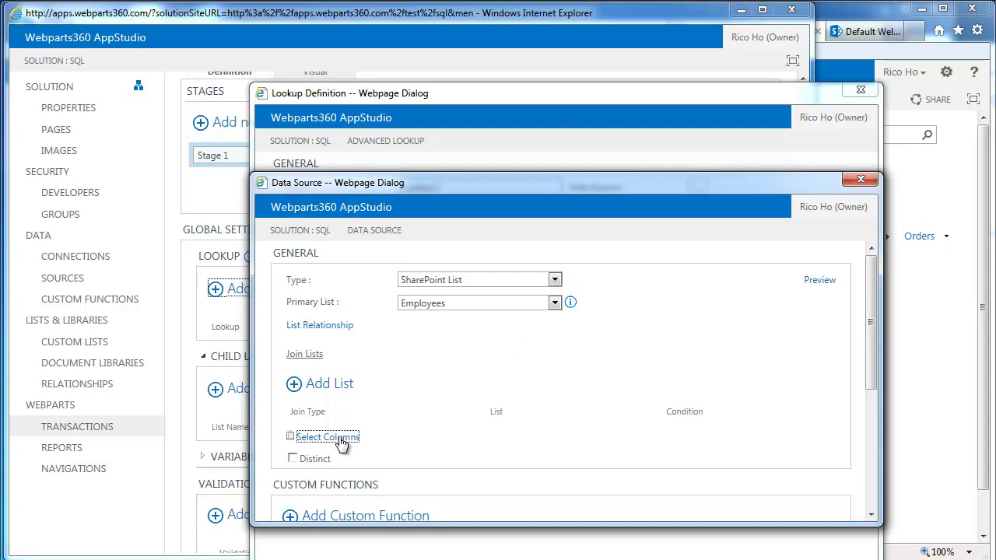
pyautogui.click(390, 208)
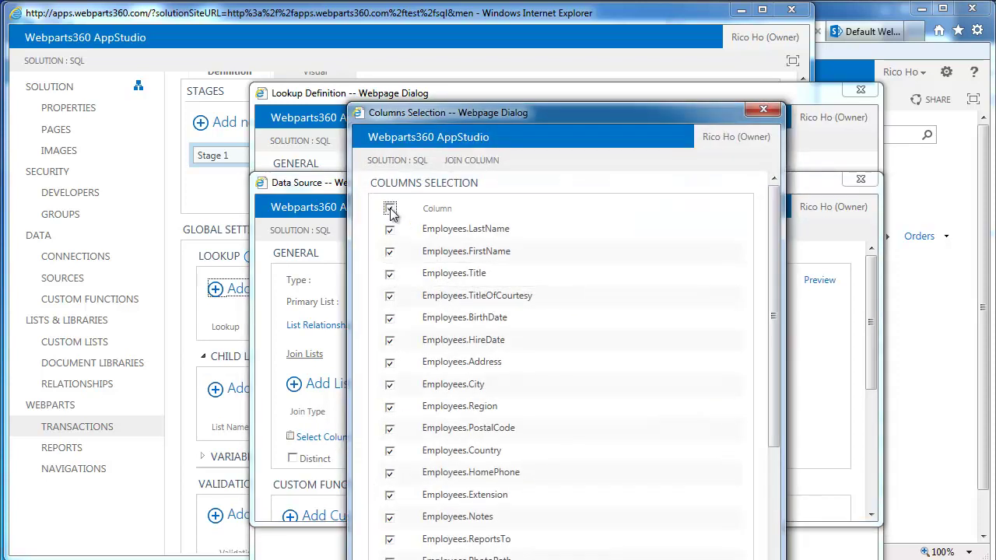
pyautogui.click(390, 208)
pyautogui.scroll(-3, 618, 286)
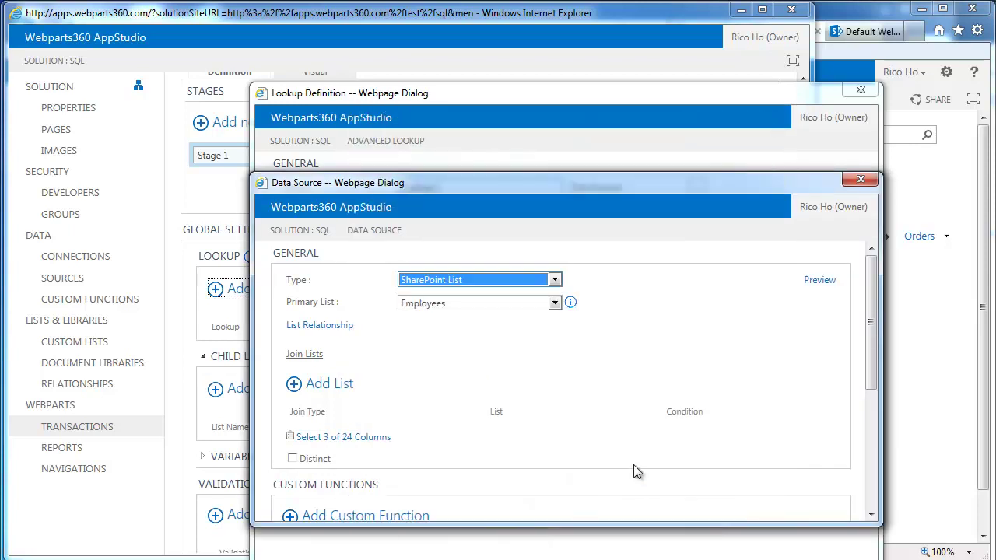
pyautogui.scroll(-5, 639, 465)
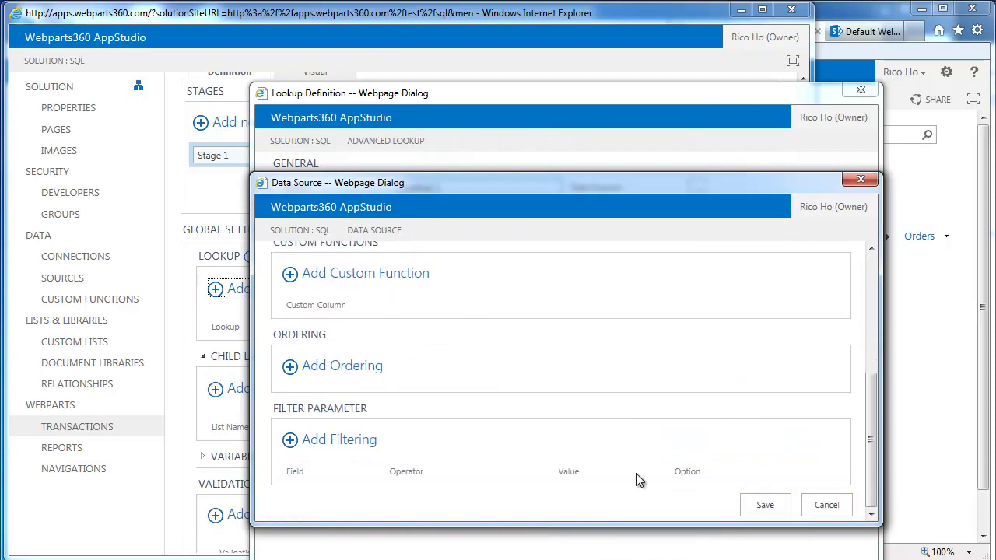
pyautogui.click(769, 506)
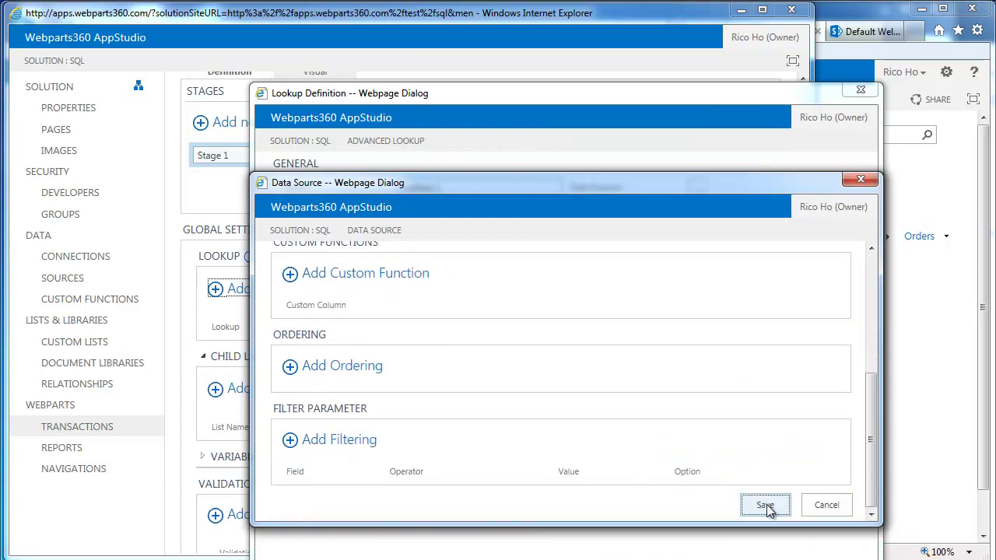
# Step: Name the lookup "Lookup Employee" and set its description column to Employees.LastName
pyautogui.click(462, 187)
pyautogui.press('BackSpace')
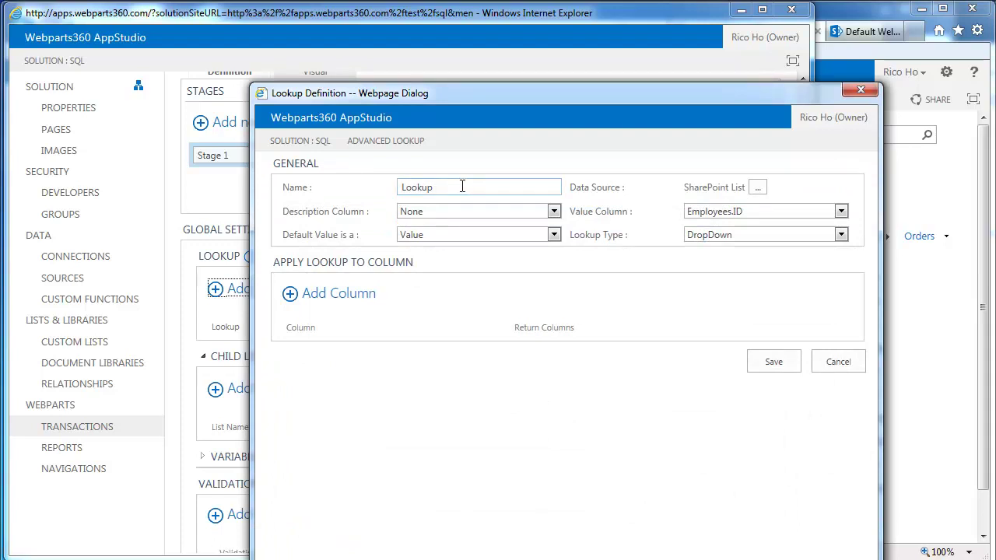
pyautogui.click(555, 211)
pyautogui.click(520, 234)
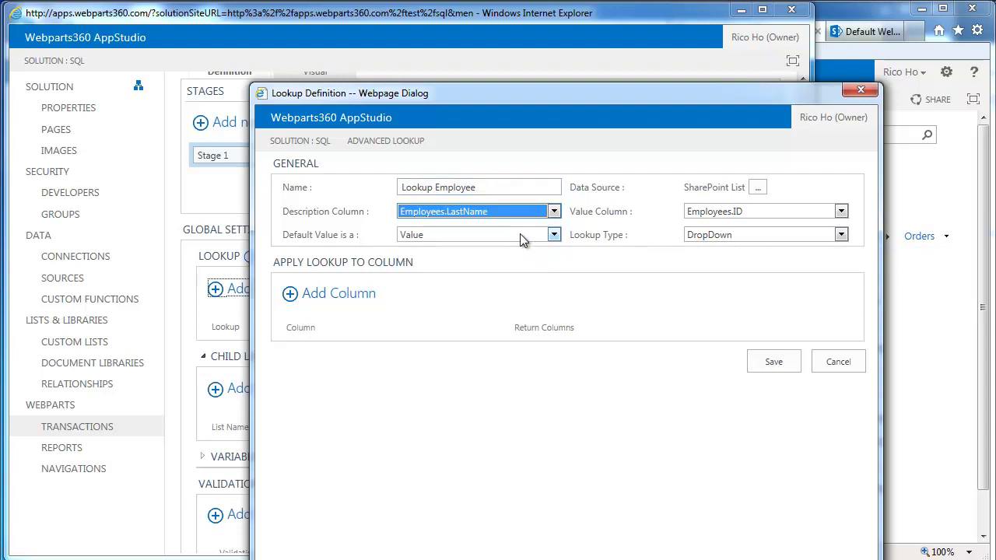
# Step: Apply the employee lookup to the EmployeeID (Number) column and save the lookup definition
pyautogui.click(363, 299)
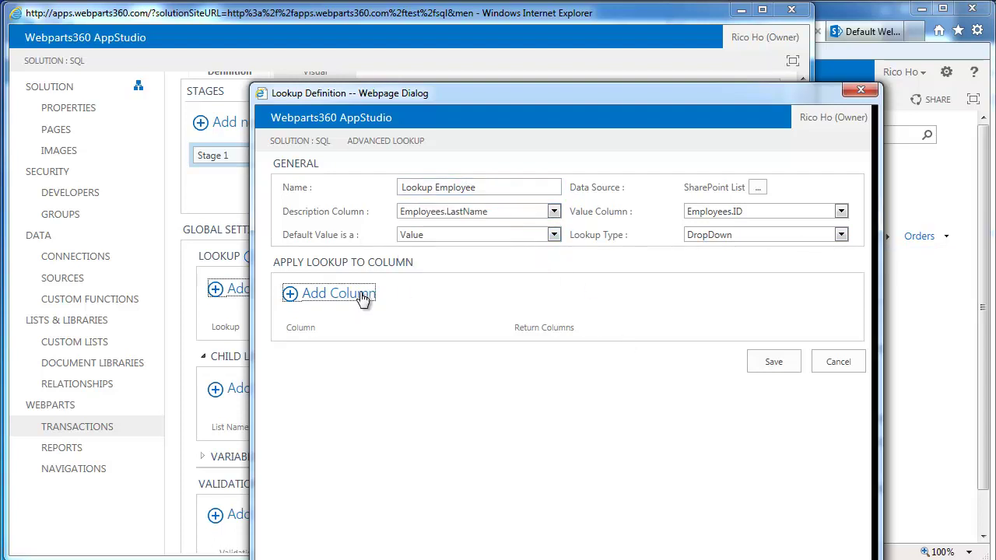
pyautogui.click(476, 348)
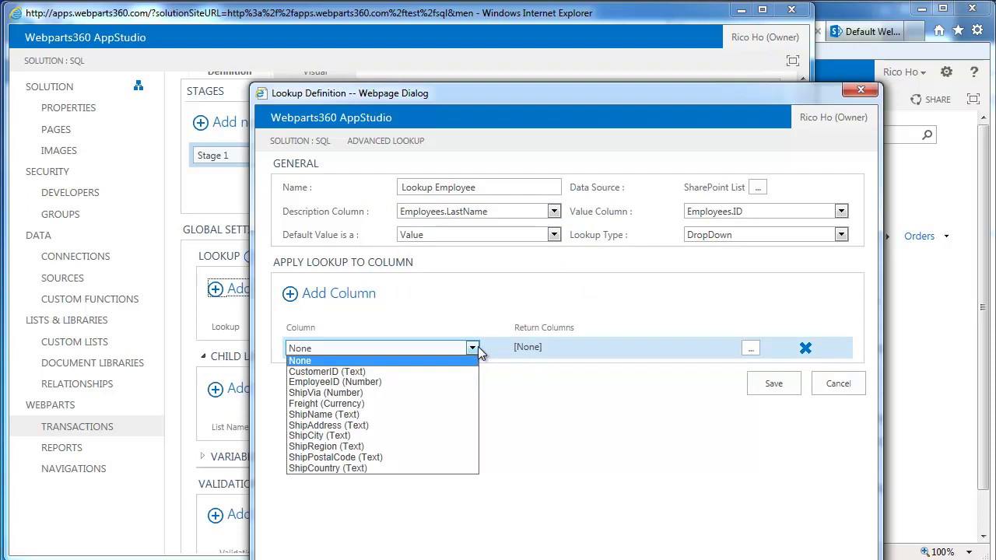
pyautogui.click(389, 383)
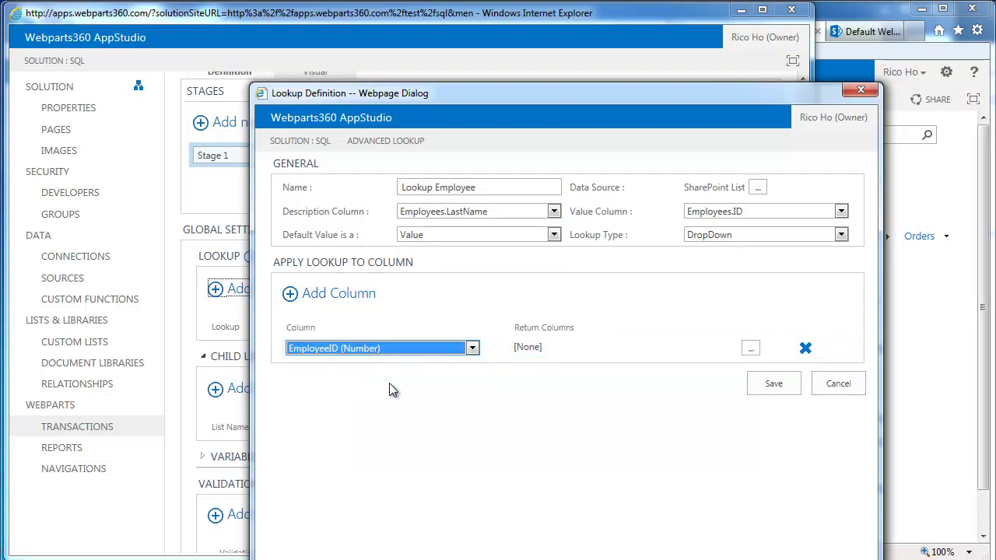
pyautogui.click(771, 384)
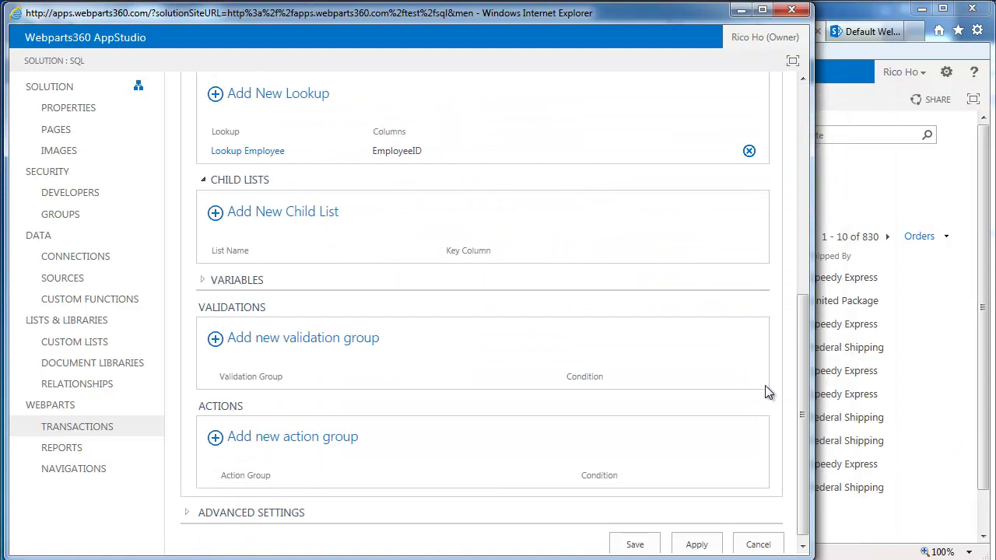
# Step: Add a second lookup to the Orders transaction with Shippers as the primary list of its data source
pyautogui.click(303, 94)
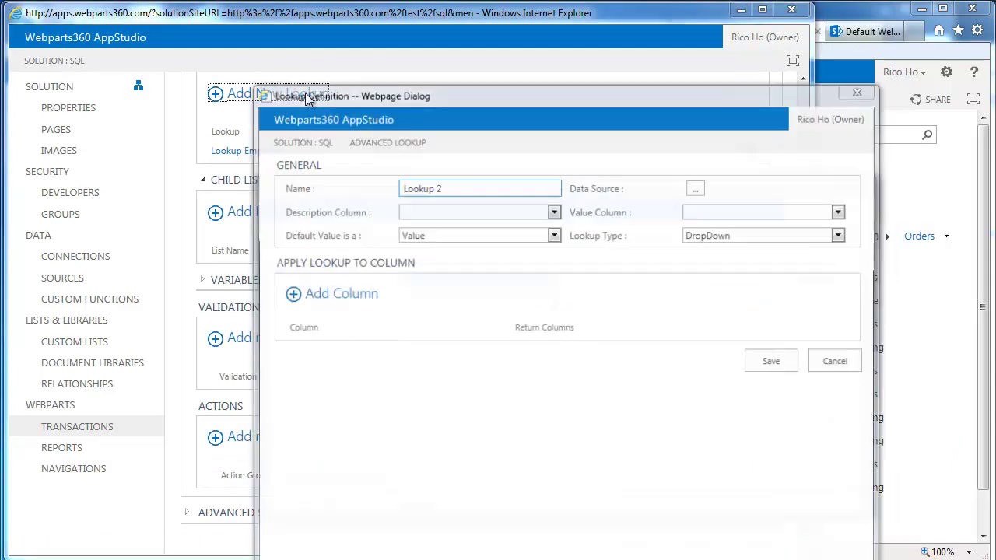
pyautogui.click(560, 303)
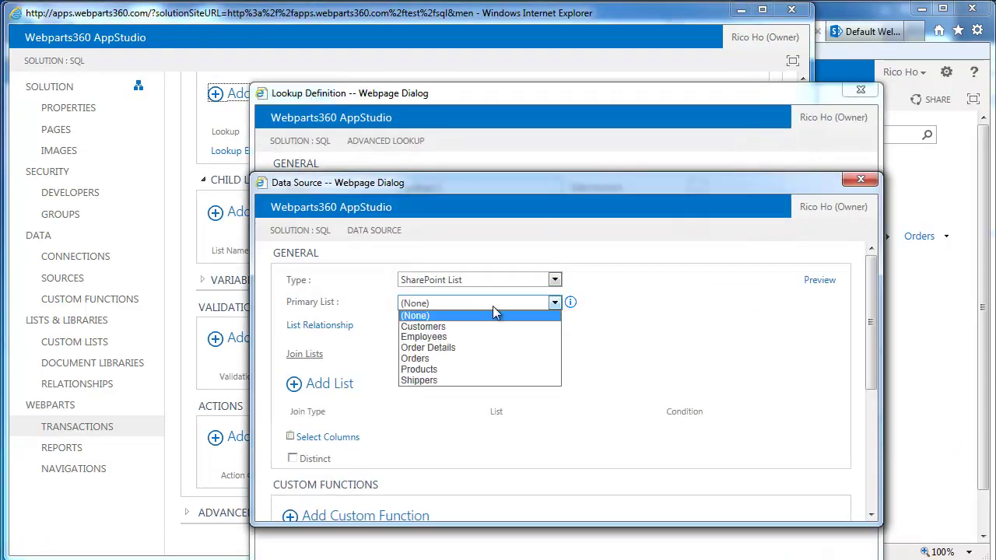
pyautogui.click(450, 379)
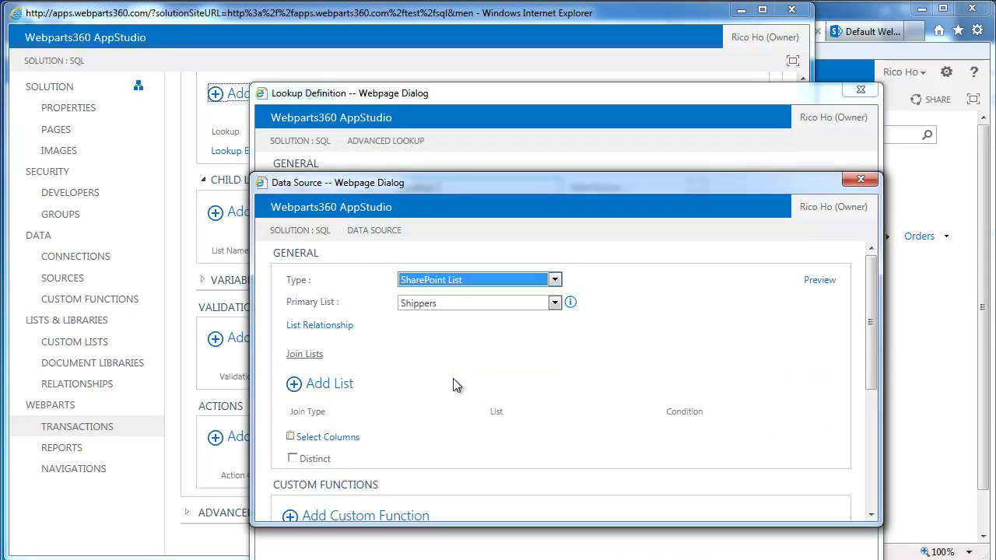
# Step: Include Shippers.CompanyName in the shipper lookup's data source columns and save the column selection
pyautogui.click(346, 438)
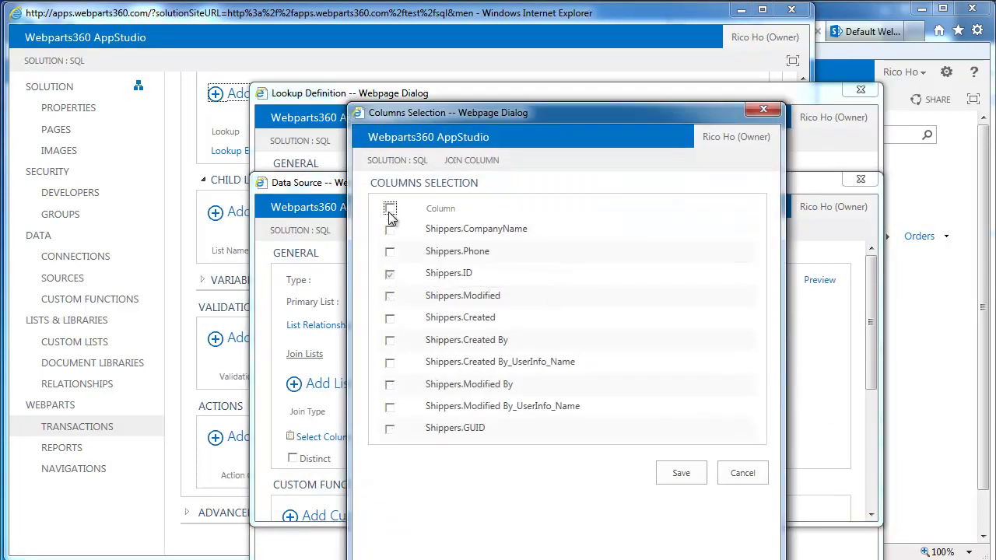
pyautogui.click(389, 231)
pyautogui.click(683, 474)
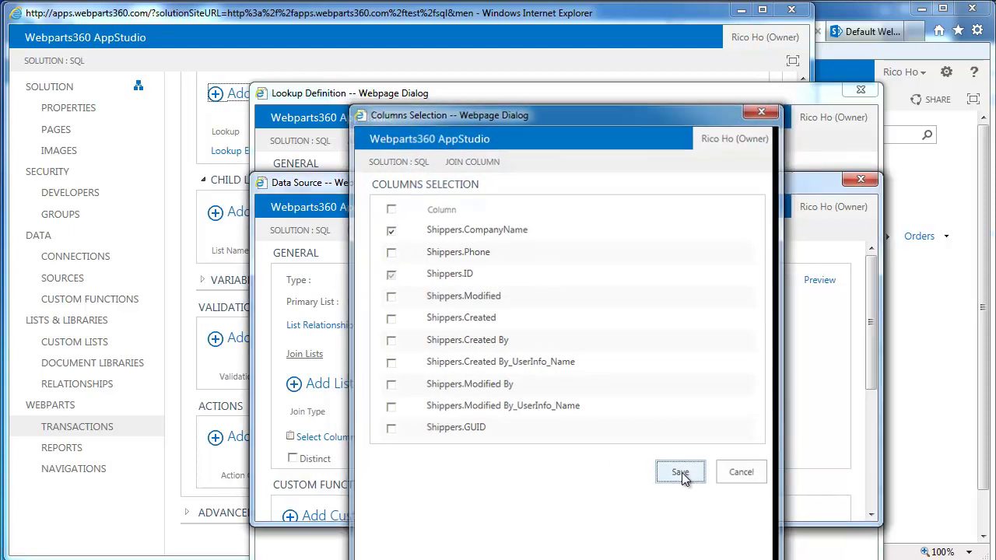
# Step: Save the shipper data source, set the lookup's description column to Shippers.CompanyName and name it "Lookup Shipper"
pyautogui.scroll(-5, 554, 432)
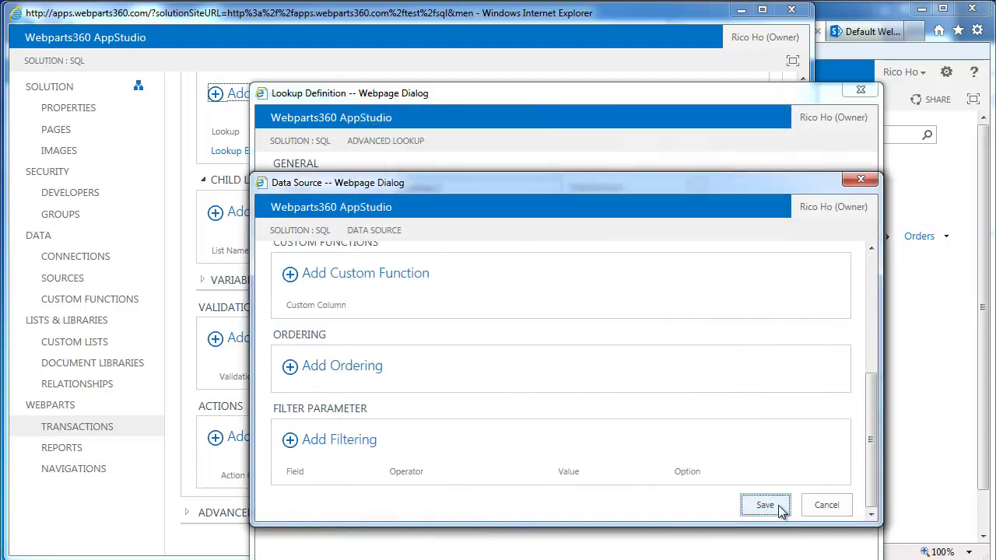
pyautogui.click(777, 506)
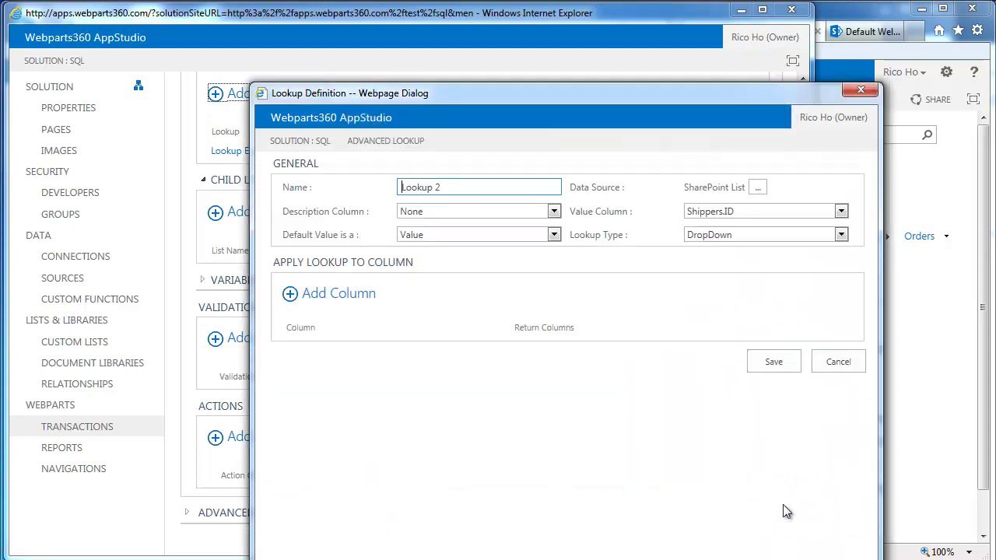
pyautogui.click(553, 211)
pyautogui.click(477, 235)
pyautogui.click(464, 191)
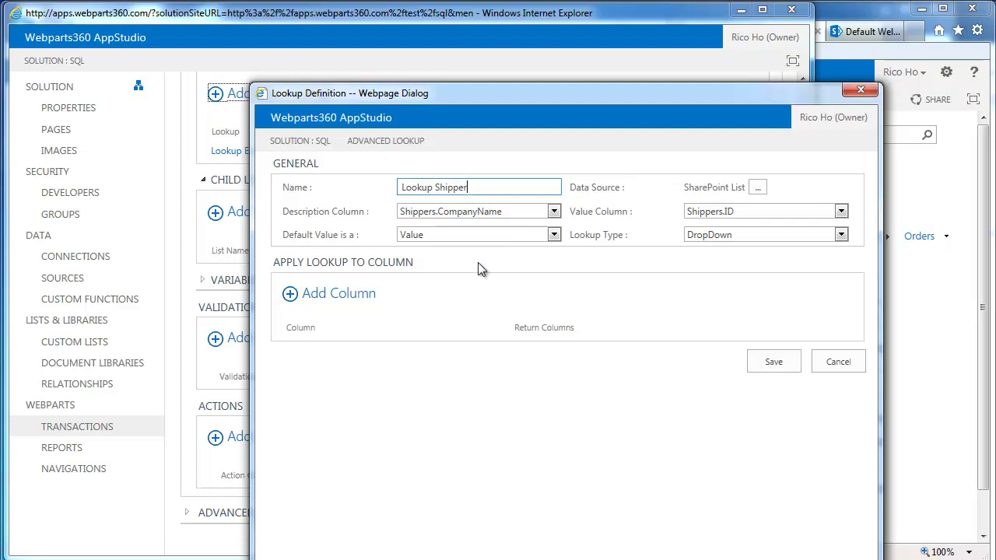
# Step: Apply the shipper lookup to the ShipVia (Number) column and save the lookup definition
pyautogui.click(363, 295)
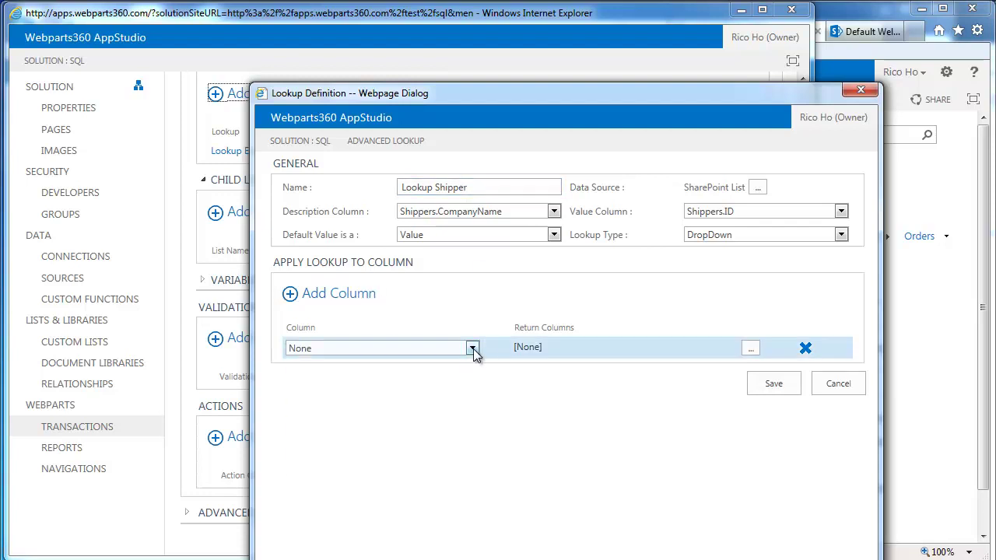
pyautogui.click(473, 348)
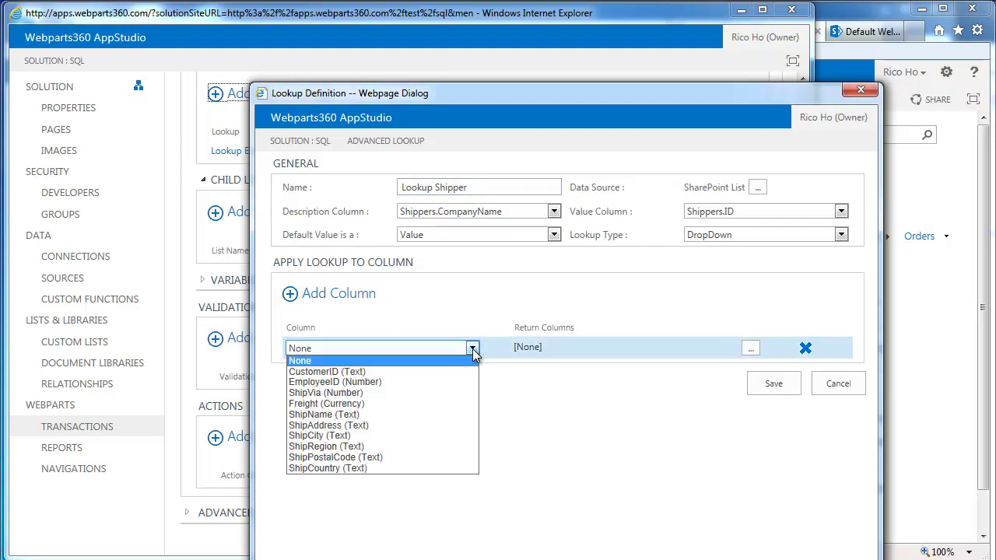
pyautogui.click(364, 393)
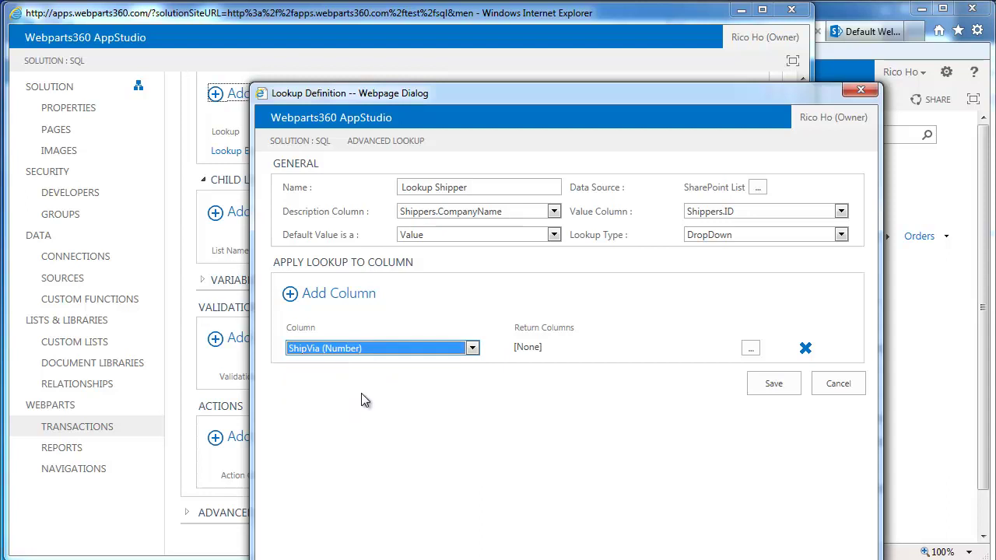
pyautogui.click(760, 388)
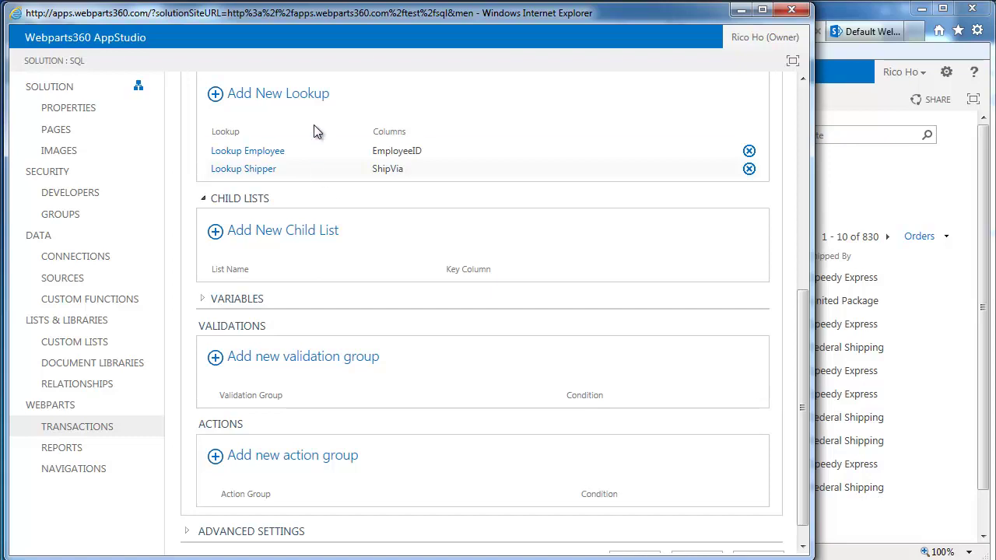
# Step: Add a third lookup to the Orders transaction with Customers as the primary list of its data source
pyautogui.click(304, 95)
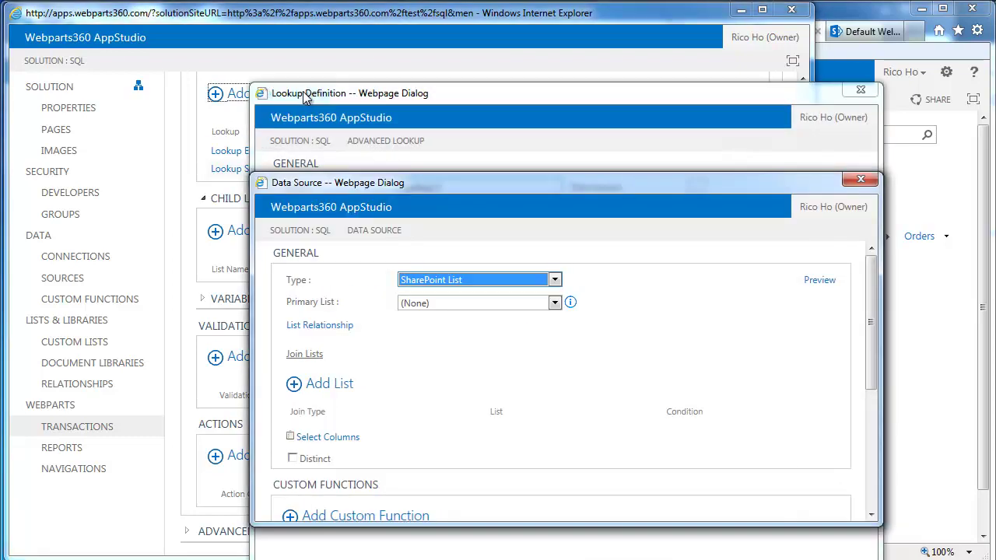
pyautogui.click(554, 303)
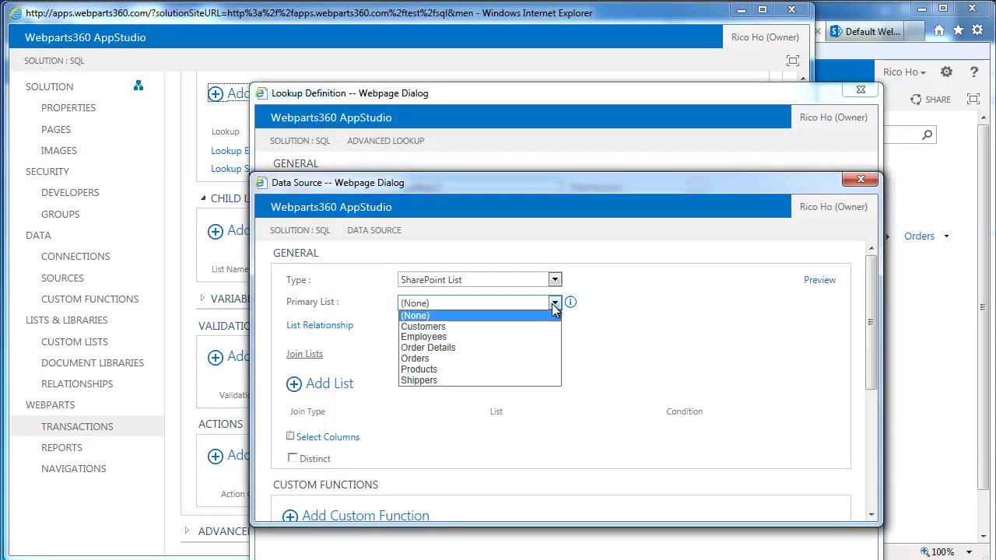
pyautogui.click(501, 328)
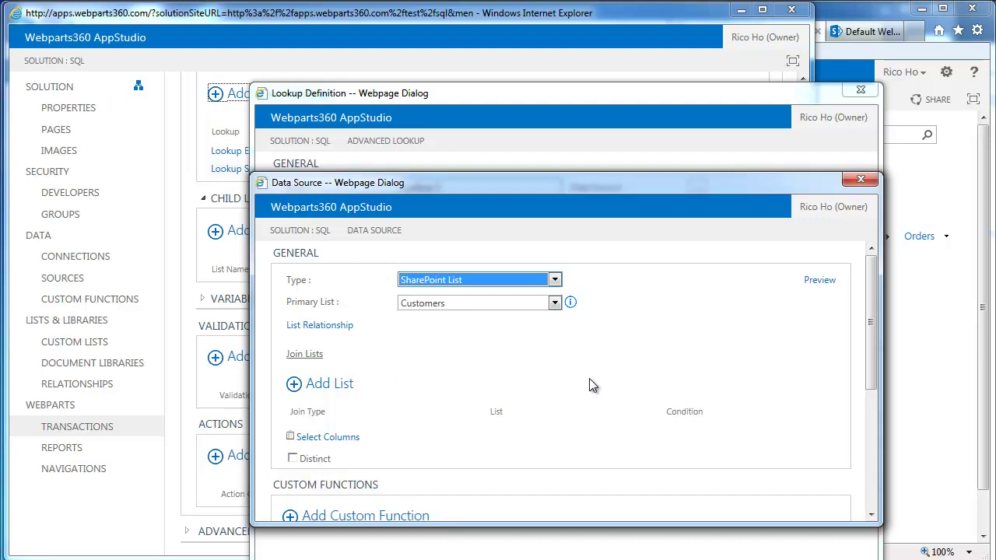
# Step: Include the CompanyName, CustomerID, Address, City, Region, PostalCode and Country columns in the customer lookup's data source and save it
pyautogui.click(327, 438)
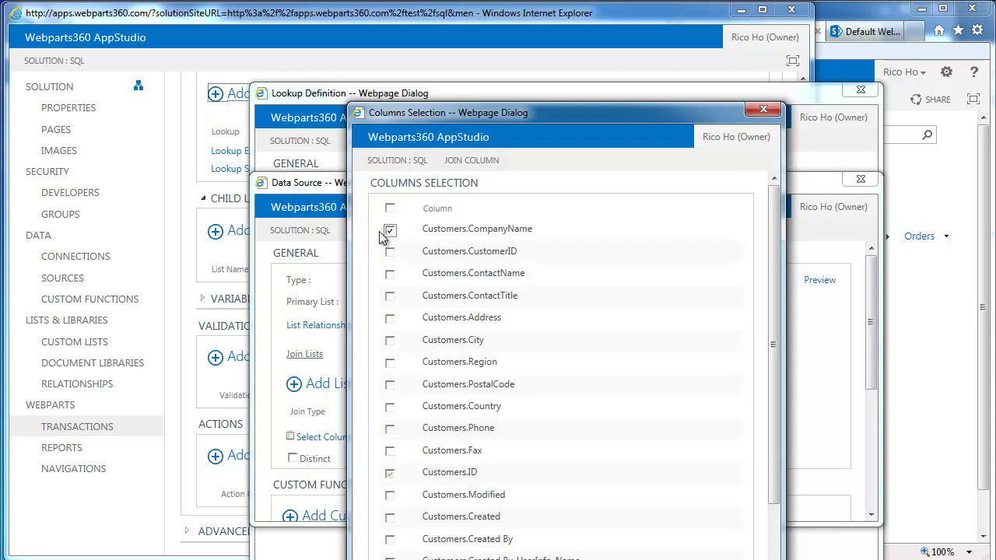
pyautogui.click(391, 253)
pyautogui.click(391, 321)
pyautogui.click(391, 341)
pyautogui.click(390, 363)
pyautogui.click(391, 385)
pyautogui.click(390, 408)
pyautogui.scroll(-3, 635, 467)
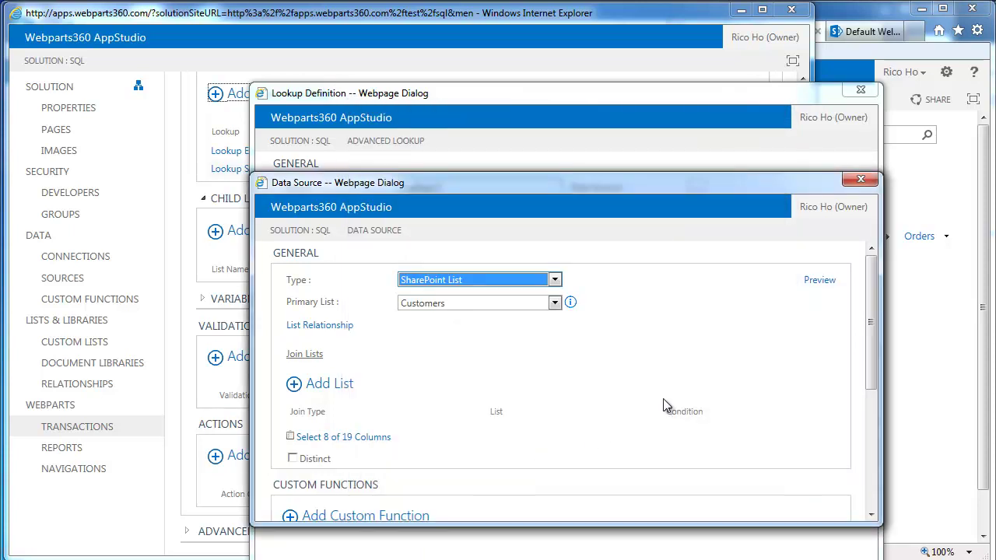
pyautogui.scroll(-5, 690, 318)
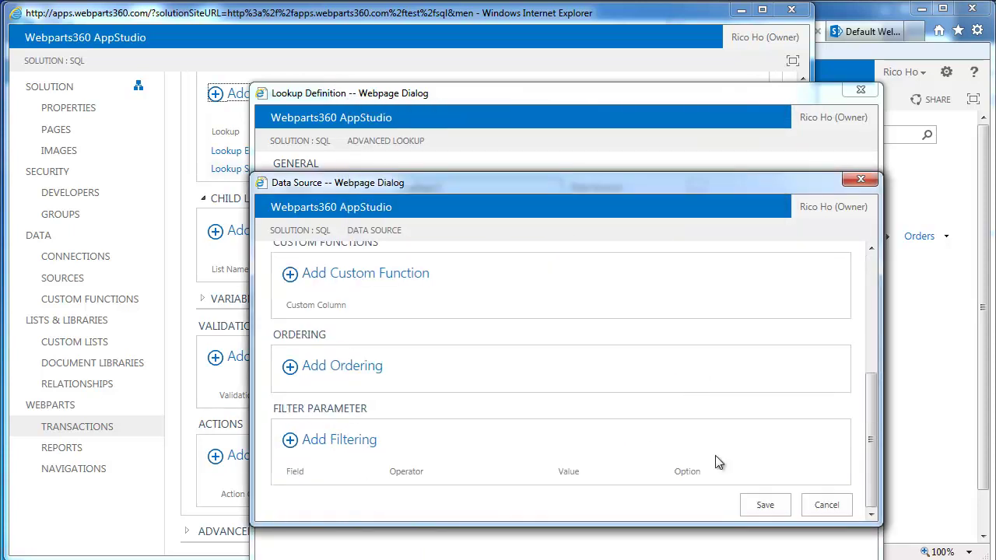
pyautogui.click(771, 504)
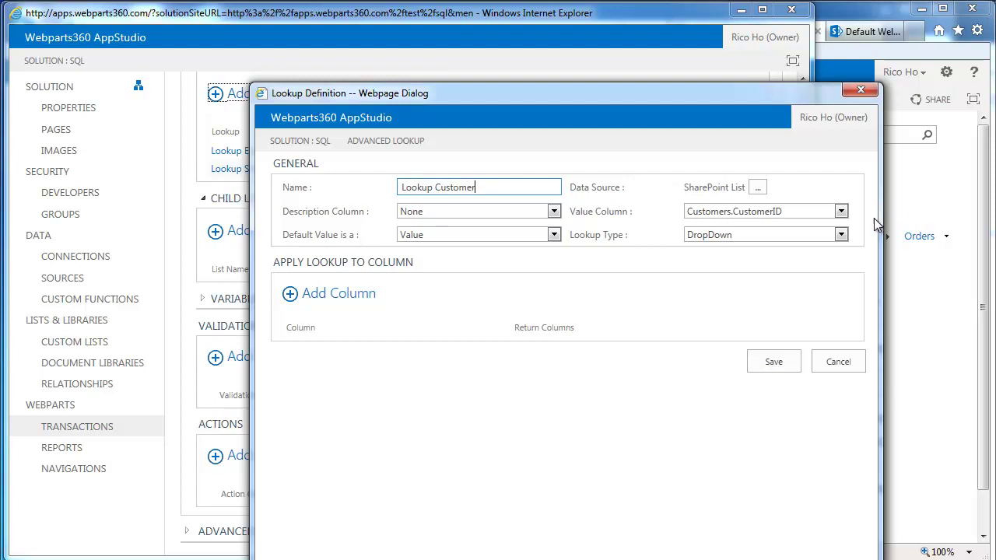
# Step: Name the lookup "Lookup Customer" and set Customers.CustomerID as its value column and Customers.CompanyName as its description column
pyautogui.click(841, 211)
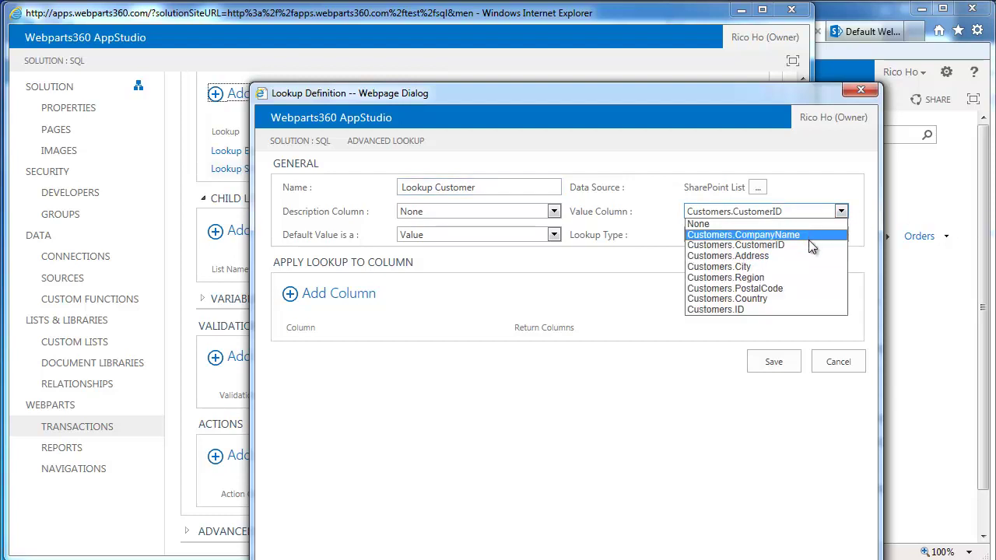
pyautogui.click(809, 245)
pyautogui.click(552, 209)
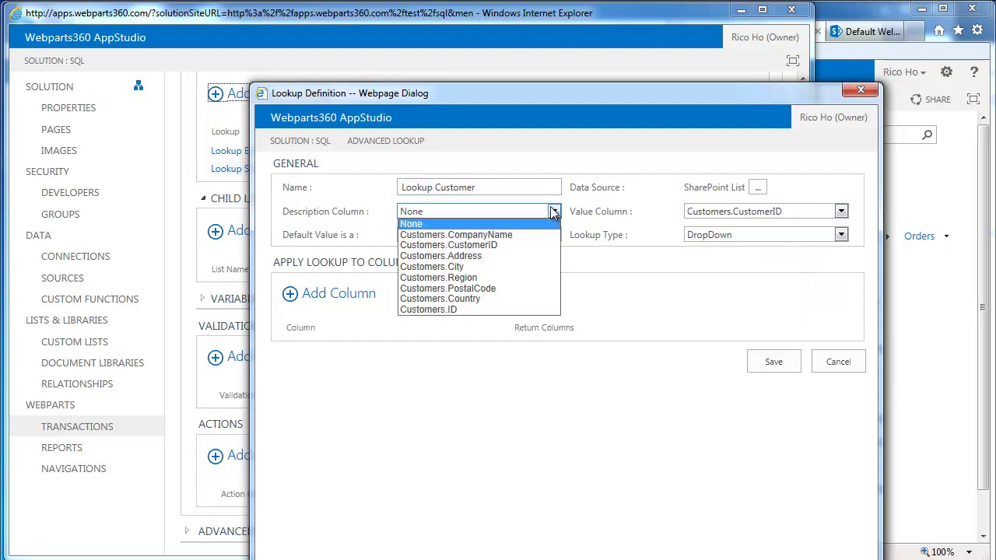
pyautogui.click(508, 234)
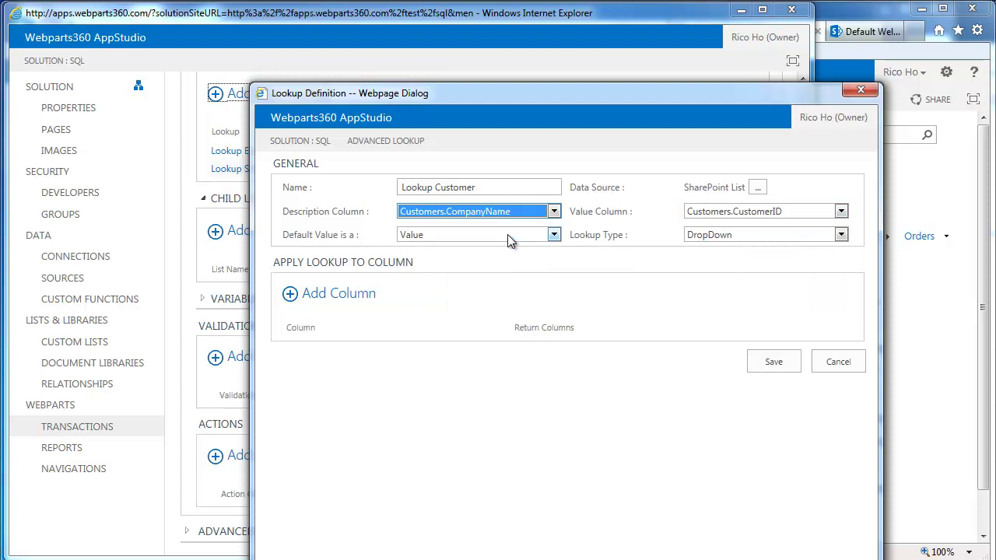
# Step: Apply the customer lookup to the CustomerID (Text) column
pyautogui.click(352, 296)
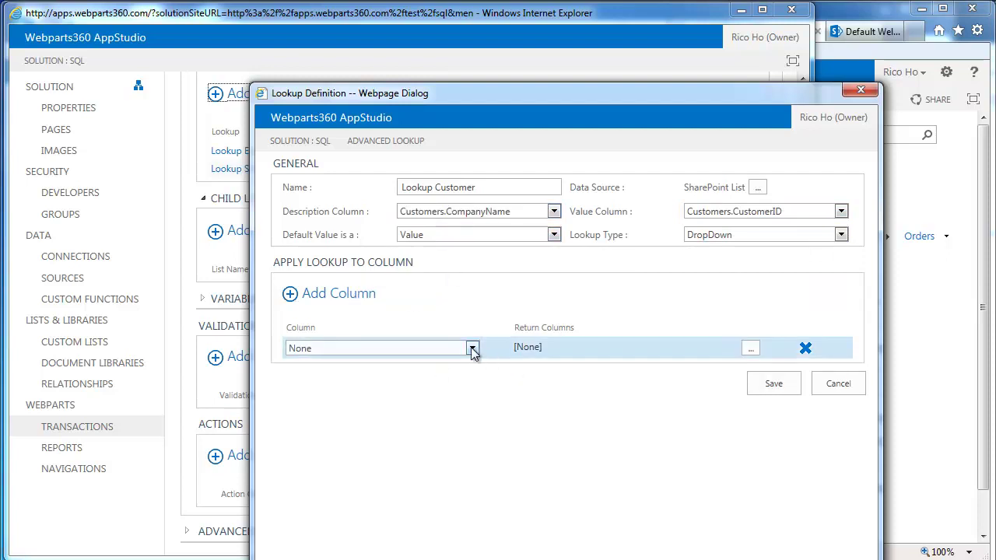
pyautogui.click(473, 349)
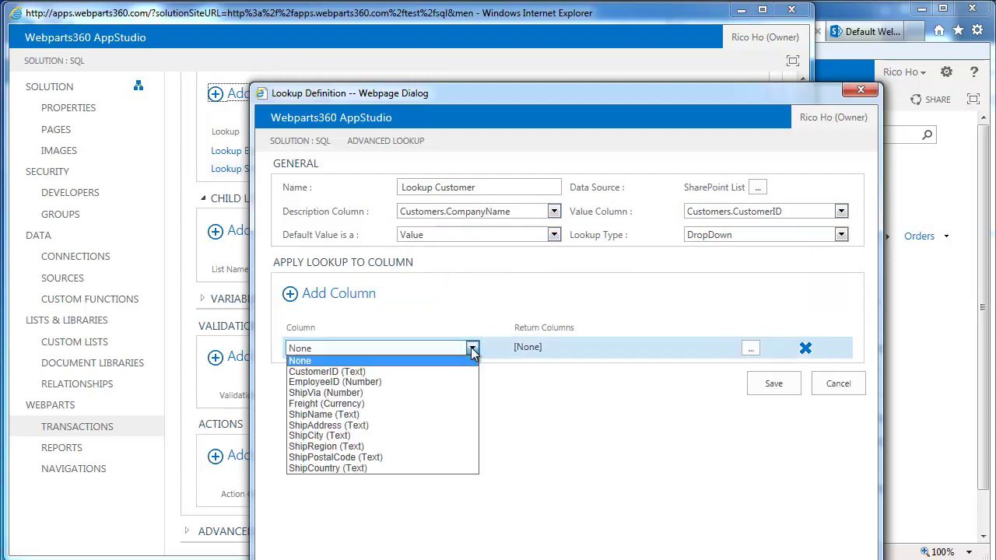
pyautogui.click(374, 372)
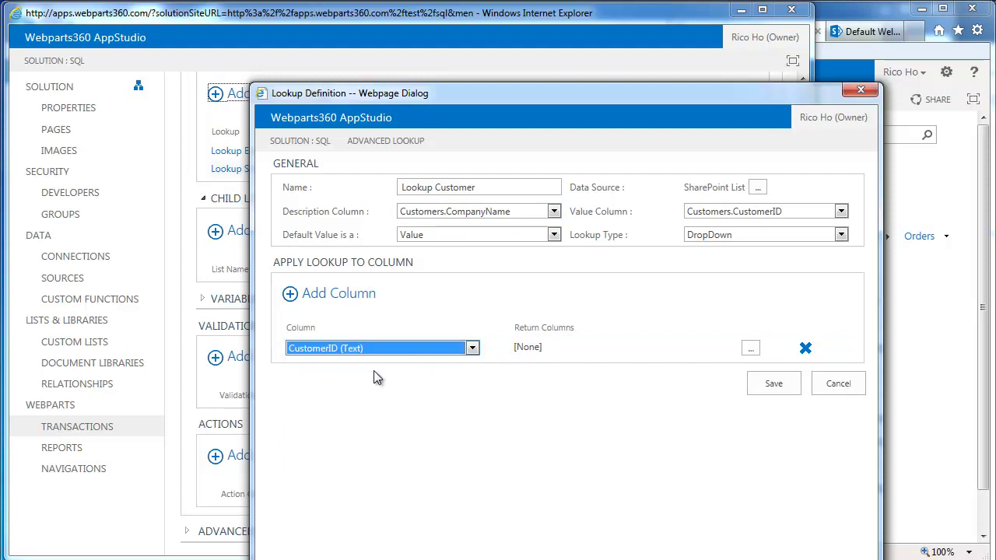
# Step: Add a return column projection for the CustomerID lookup that fills ShipAddress from Customers.Address
pyautogui.click(751, 350)
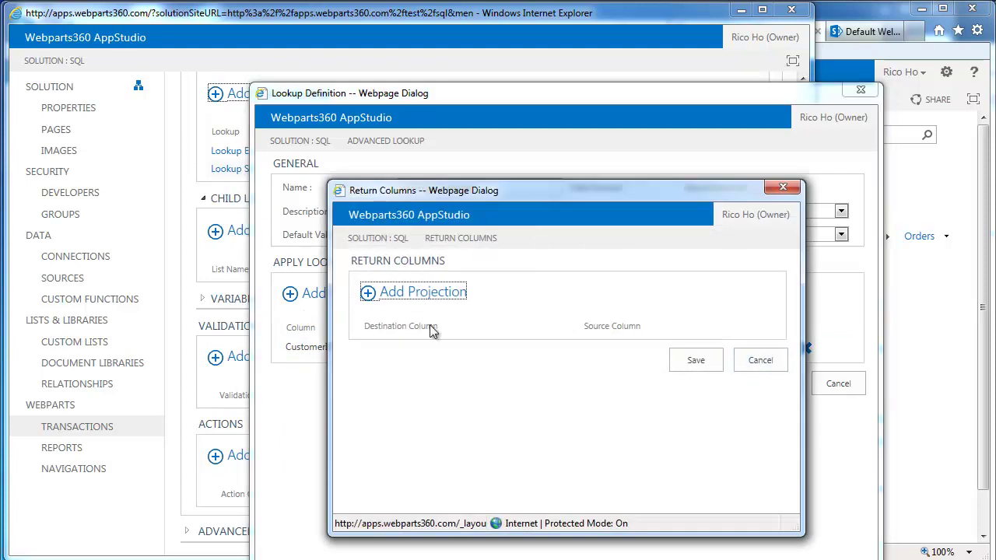
pyautogui.click(434, 294)
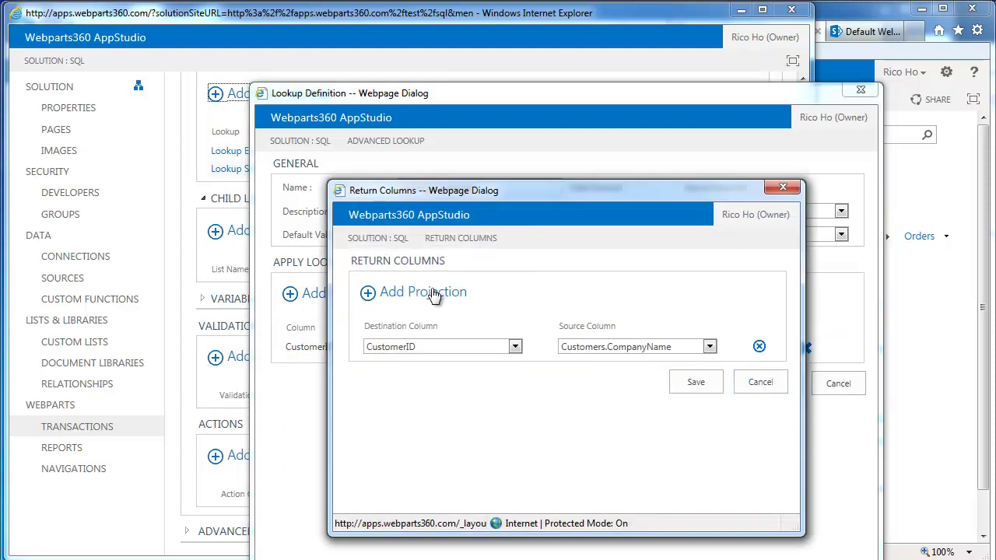
pyautogui.click(515, 347)
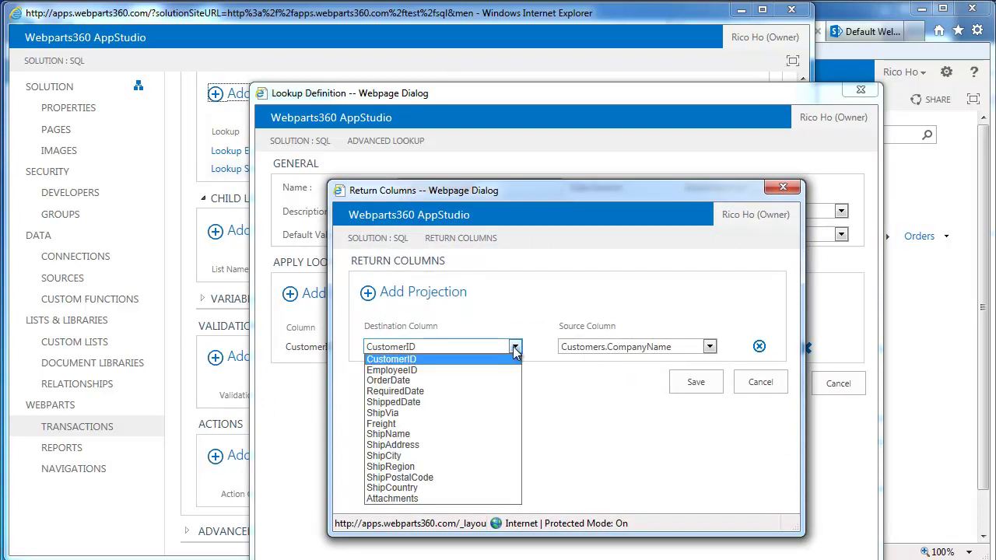
pyautogui.click(427, 445)
pyautogui.click(710, 347)
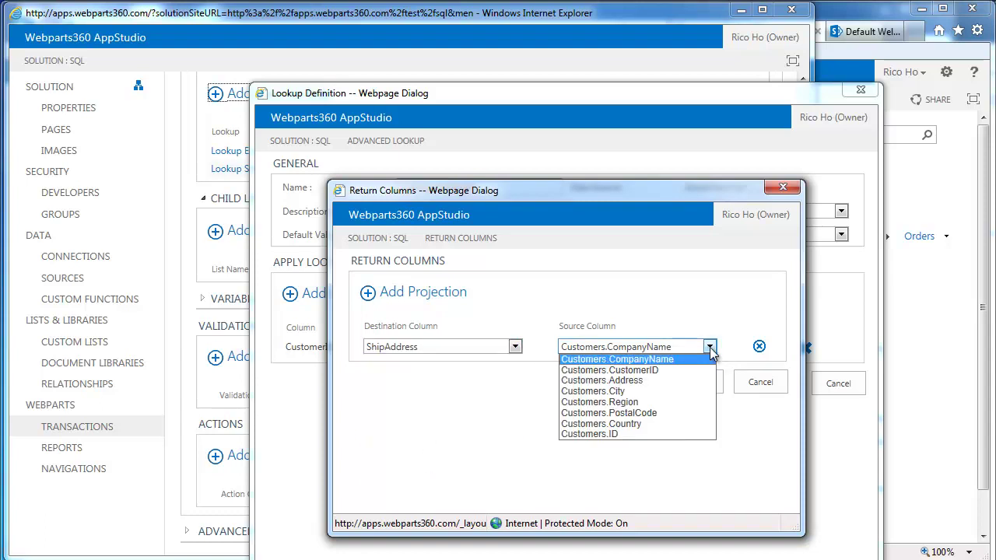
pyautogui.click(653, 381)
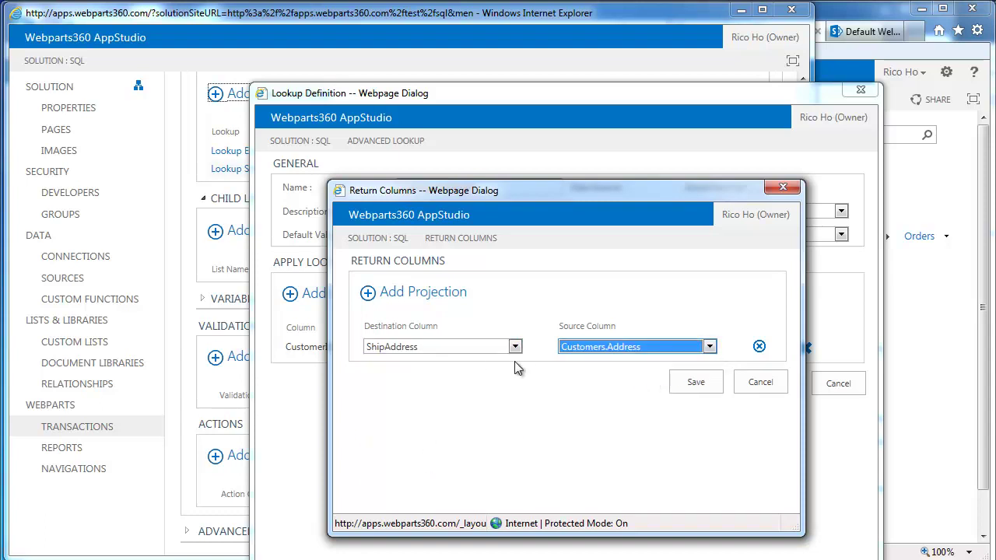
# Step: Add a second return column projection that fills ShipCity from Customers.City
pyautogui.click(427, 295)
pyautogui.click(710, 371)
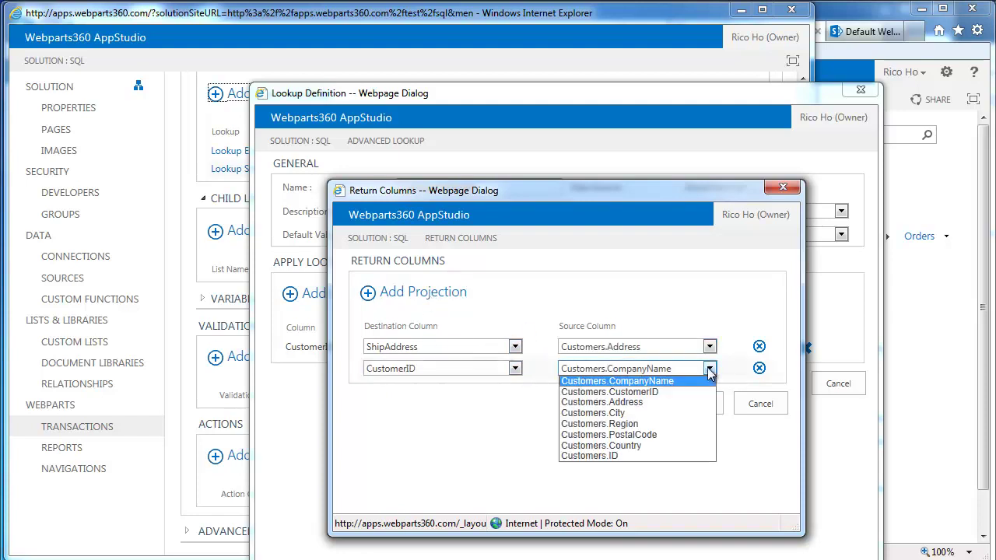
pyautogui.click(660, 414)
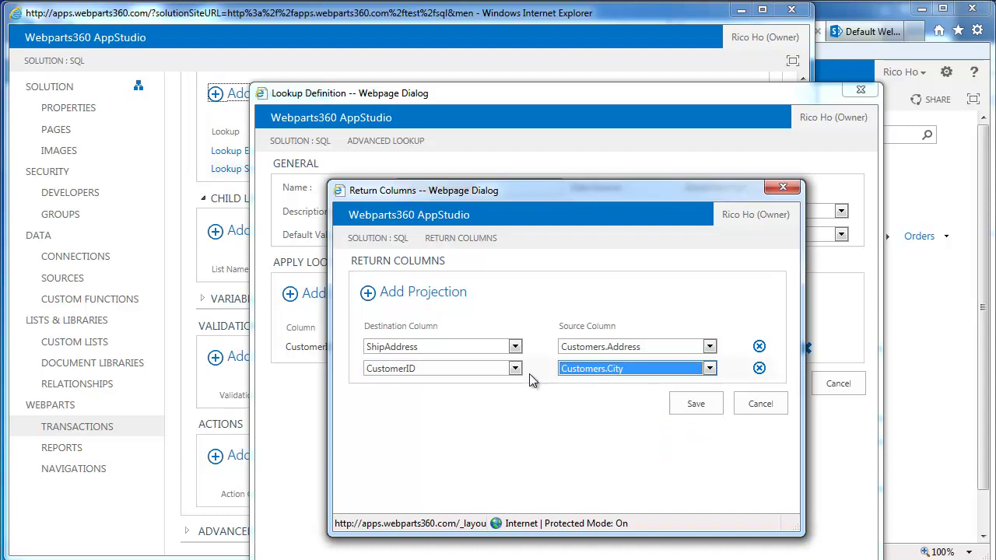
pyautogui.click(515, 371)
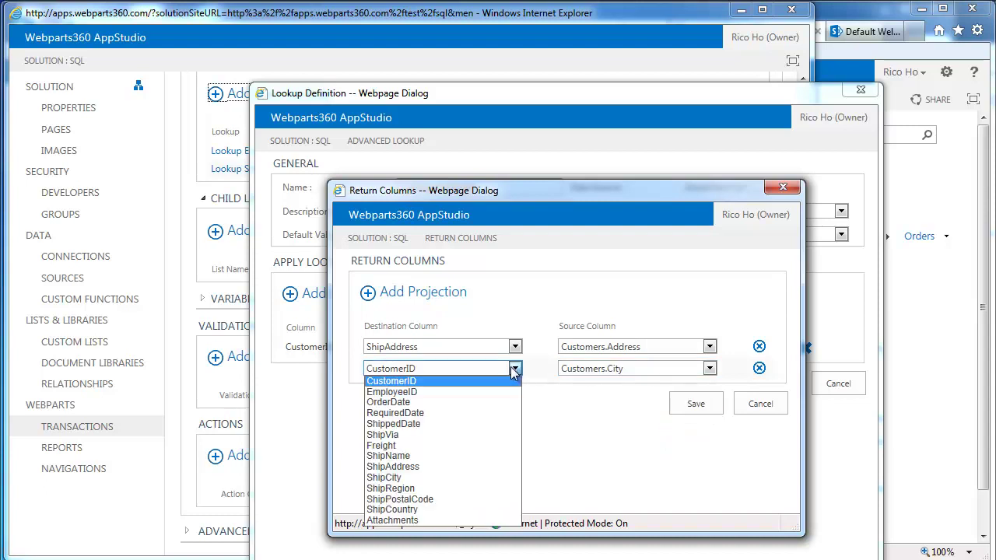
pyautogui.click(432, 479)
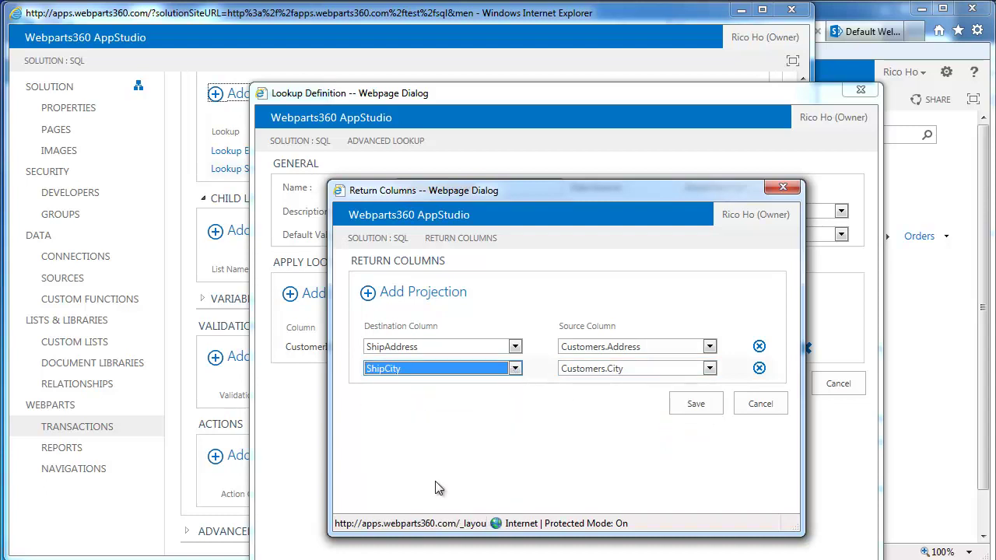
# Step: Add a third return column projection that fills ShipRegion from Customers.Region
pyautogui.click(459, 294)
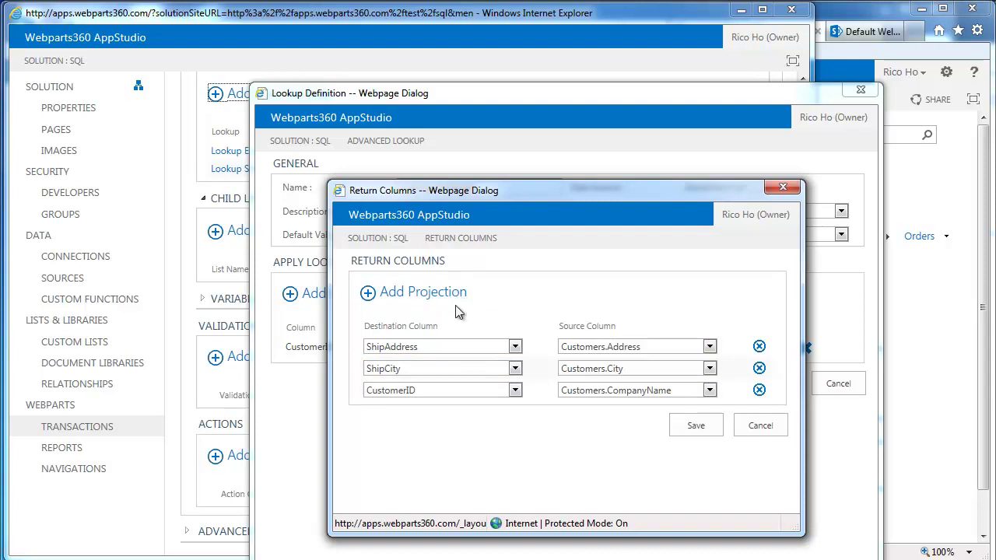
pyautogui.click(710, 392)
pyautogui.click(599, 445)
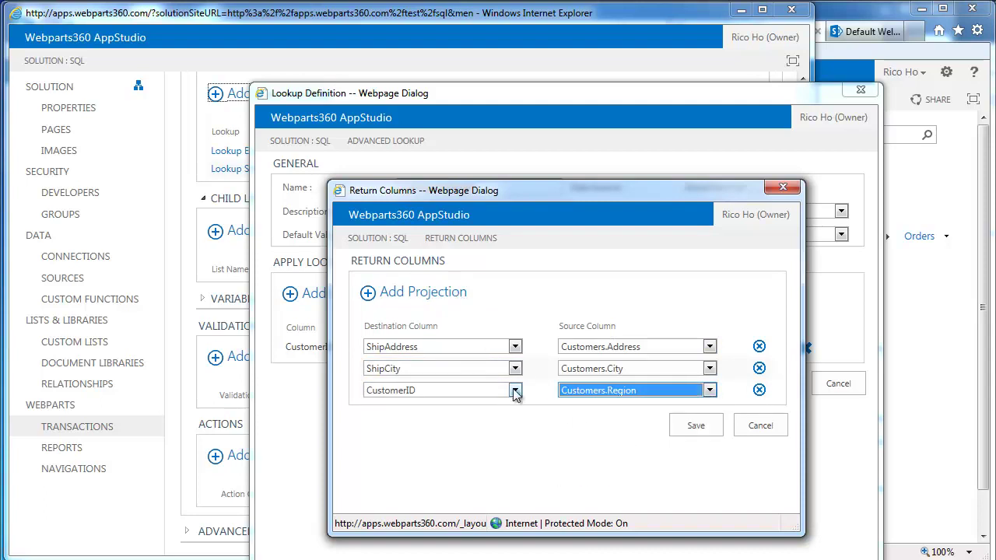
pyautogui.click(517, 391)
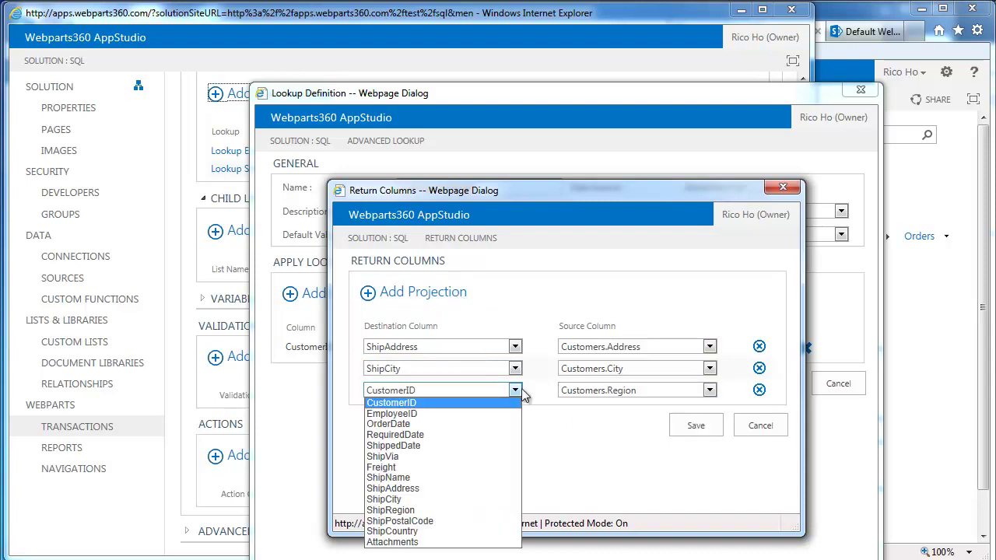
pyautogui.click(437, 510)
# Step: Add a fourth return column projection that fills ShipPostalCode from Customers.PostalCode
pyautogui.click(447, 293)
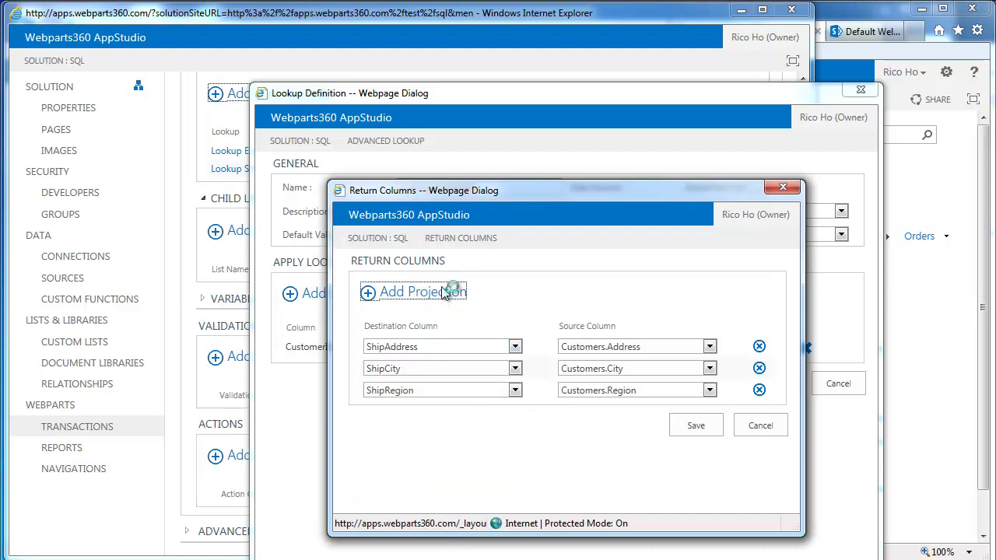
pyautogui.click(516, 413)
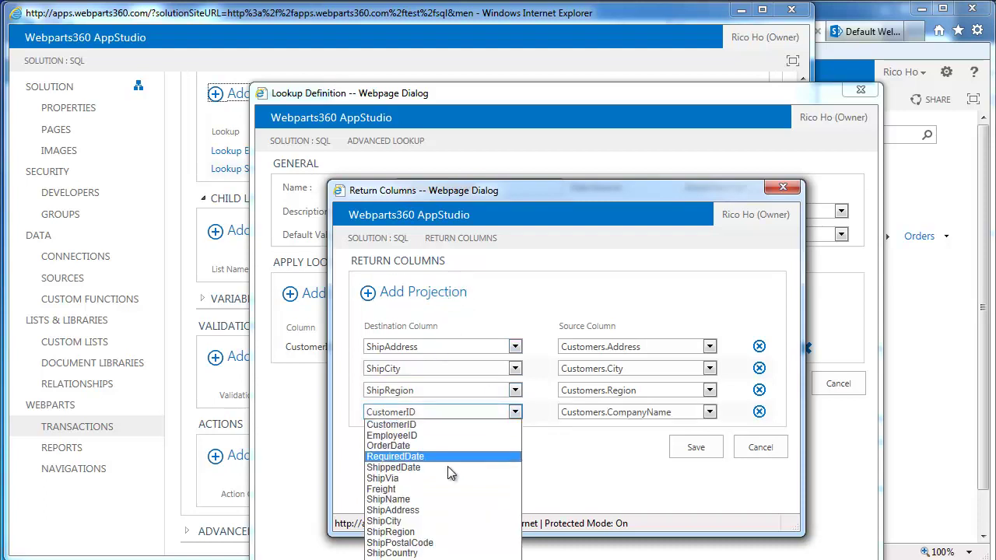
pyautogui.click(438, 544)
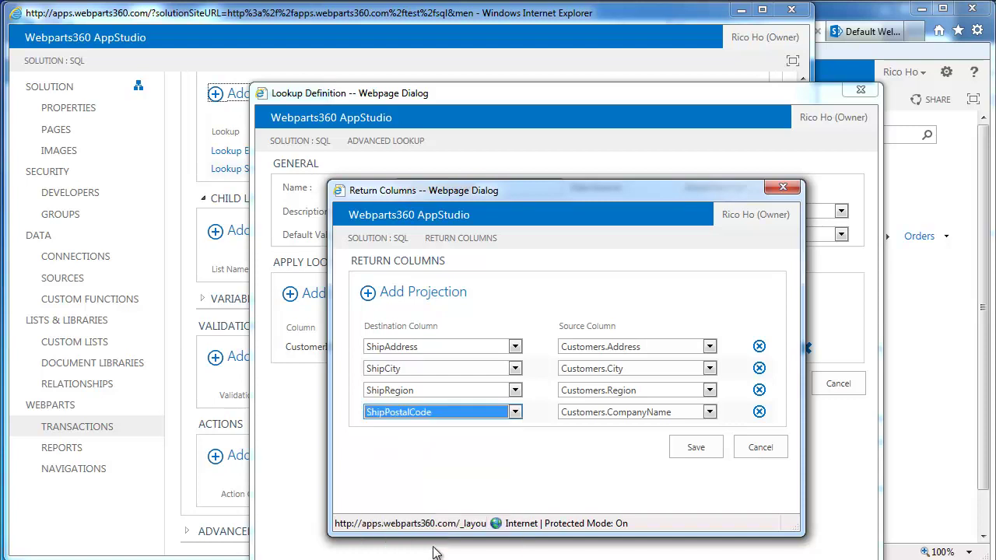
pyautogui.click(710, 413)
pyautogui.click(661, 479)
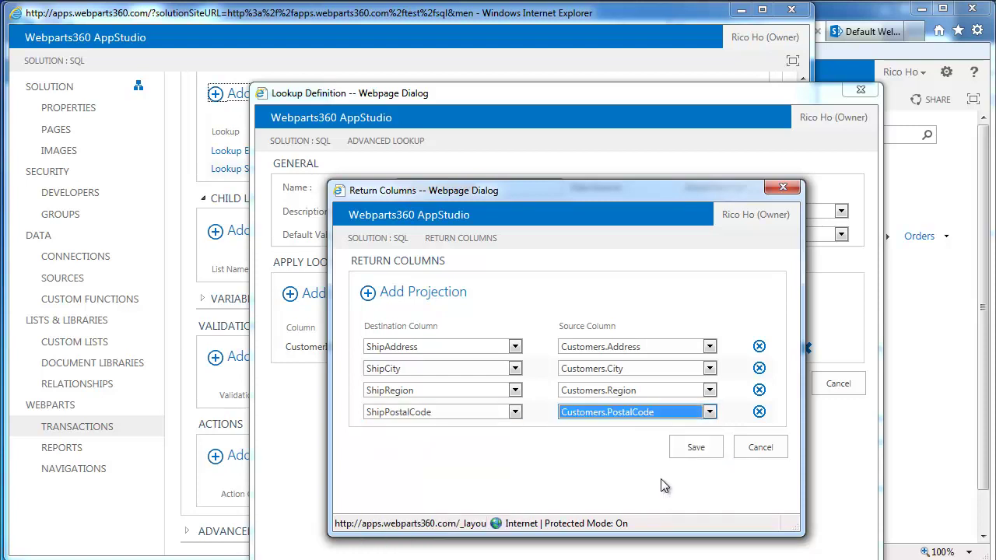
# Step: Add a fifth return column projection that fills ShipCountry from Customers.Country
pyautogui.click(440, 294)
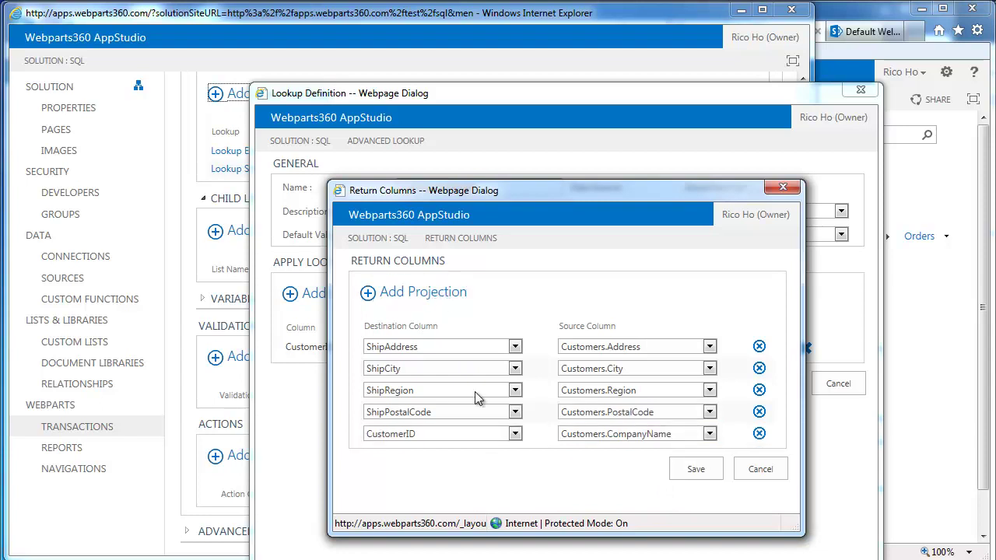
pyautogui.click(515, 435)
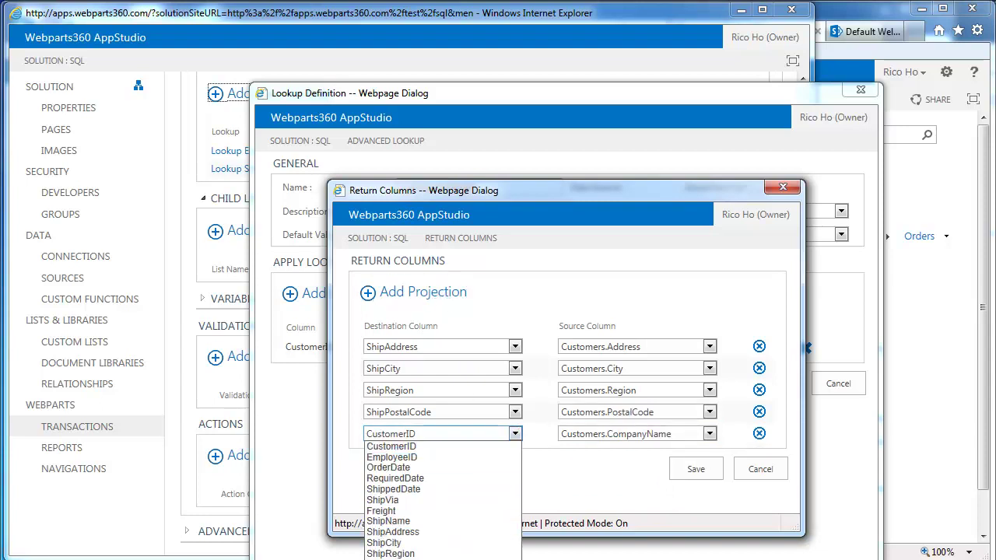
pyautogui.click(389, 558)
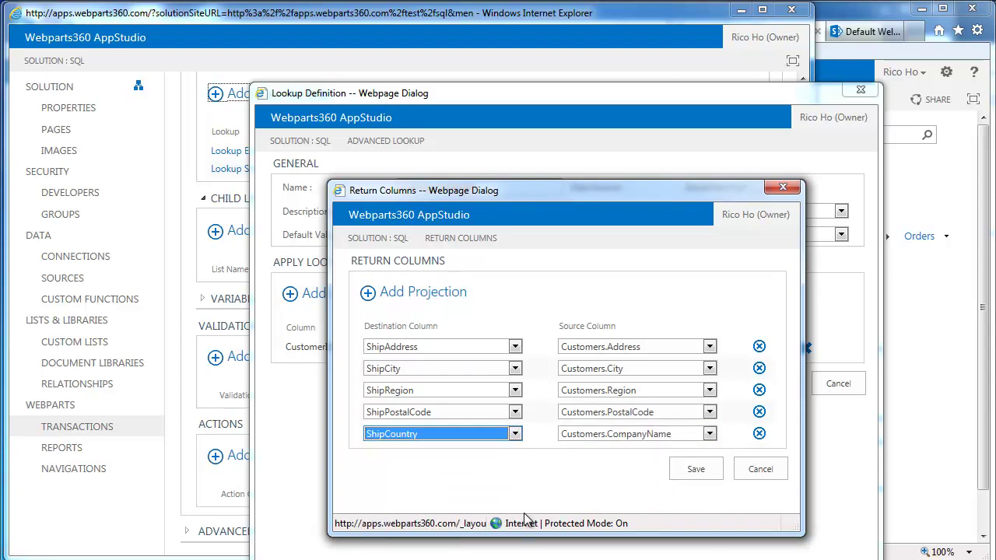
pyautogui.click(709, 435)
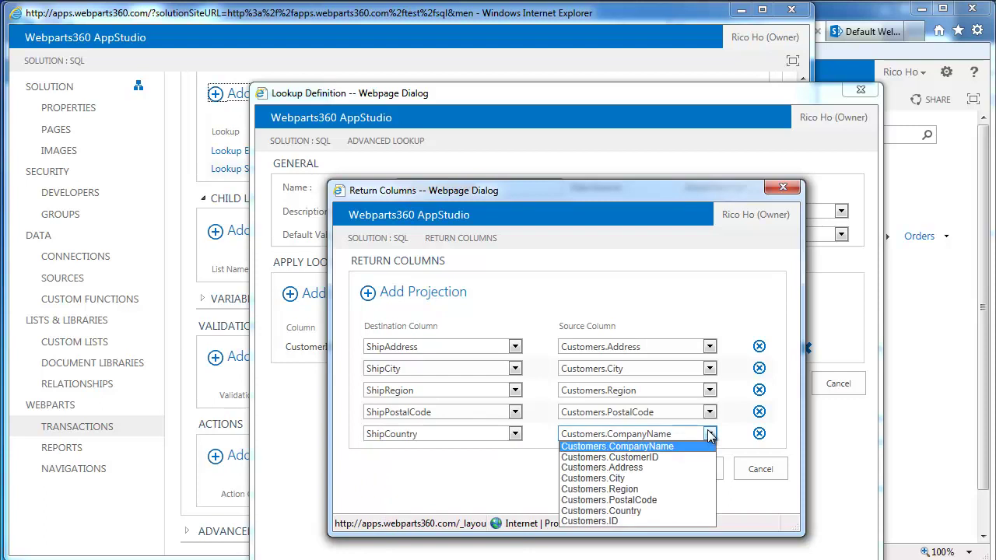
pyautogui.click(649, 514)
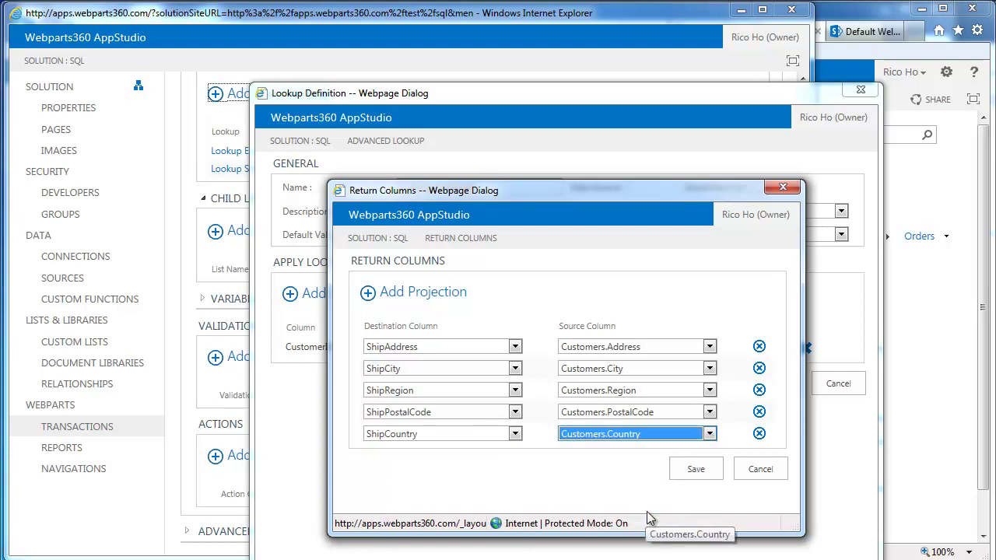
# Step: Add a sixth projection that fills ShipName from Customers.CompanyName, and save the return columns and the customer lookup
pyautogui.click(445, 298)
pyautogui.click(515, 456)
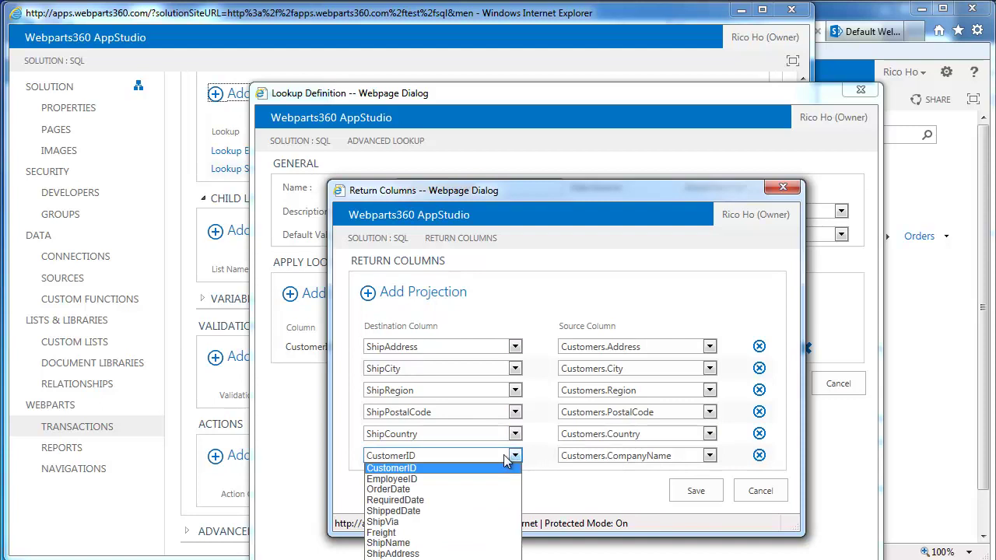
pyautogui.click(464, 544)
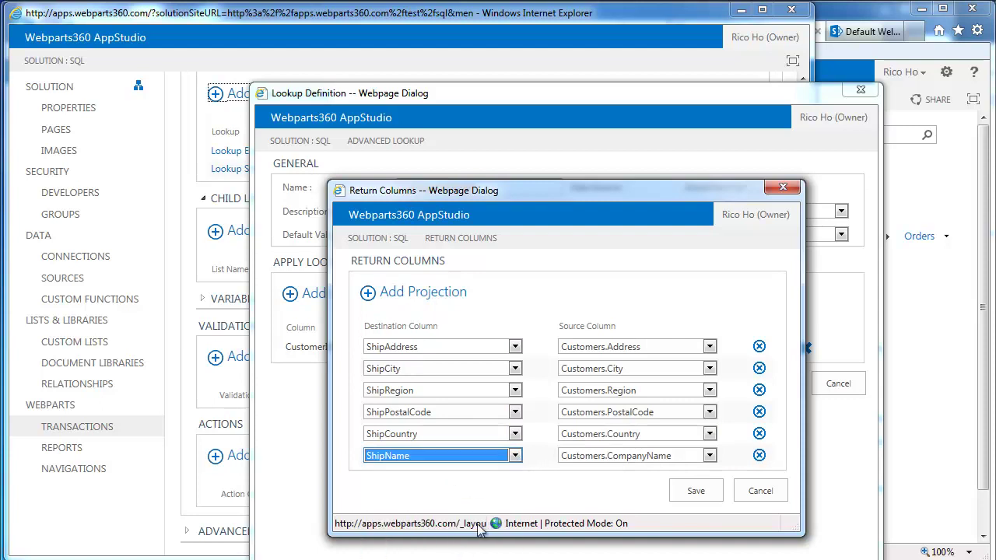
pyautogui.click(696, 489)
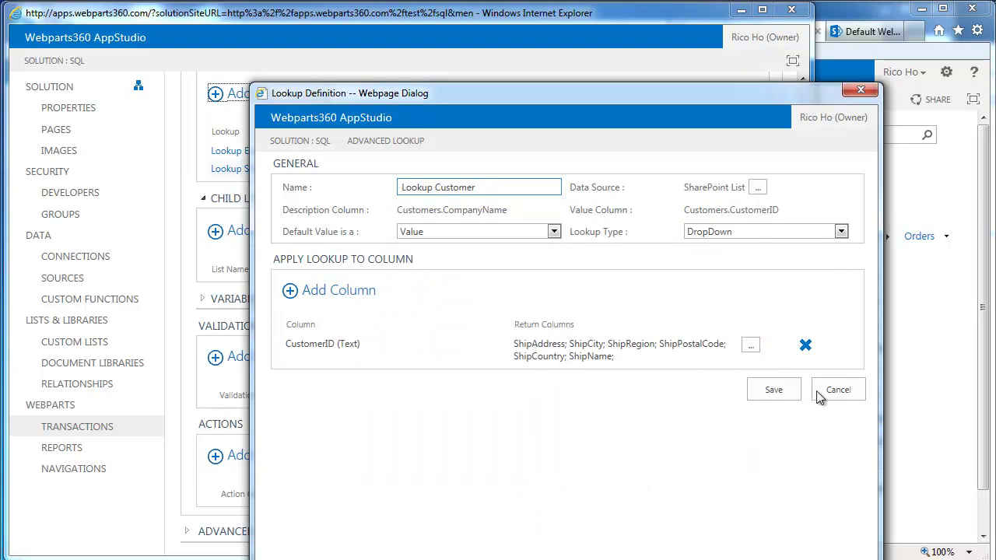
pyautogui.click(773, 390)
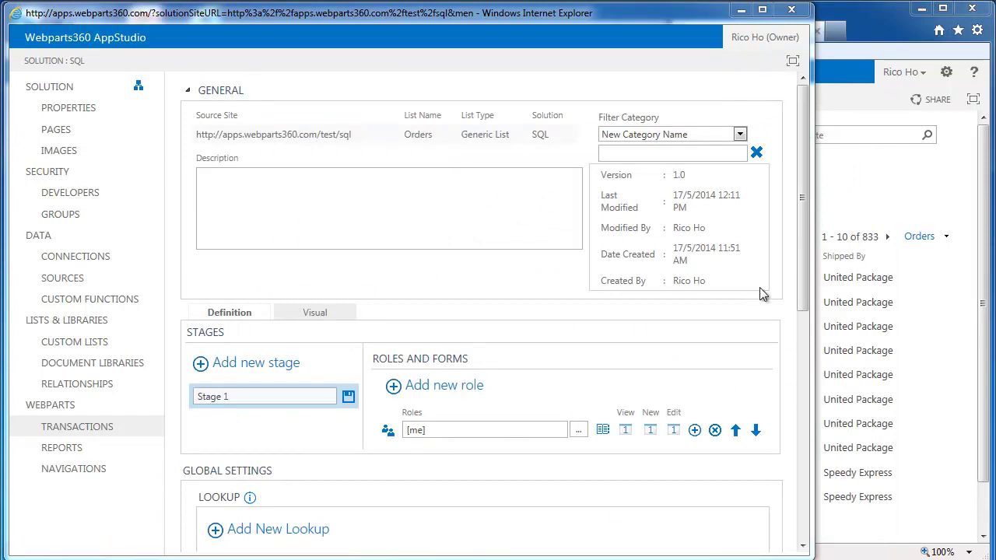
# Step: Add Order Details as a new child list of the Orders transaction and have the first child shown automatically
pyautogui.scroll(-3, 800, 382)
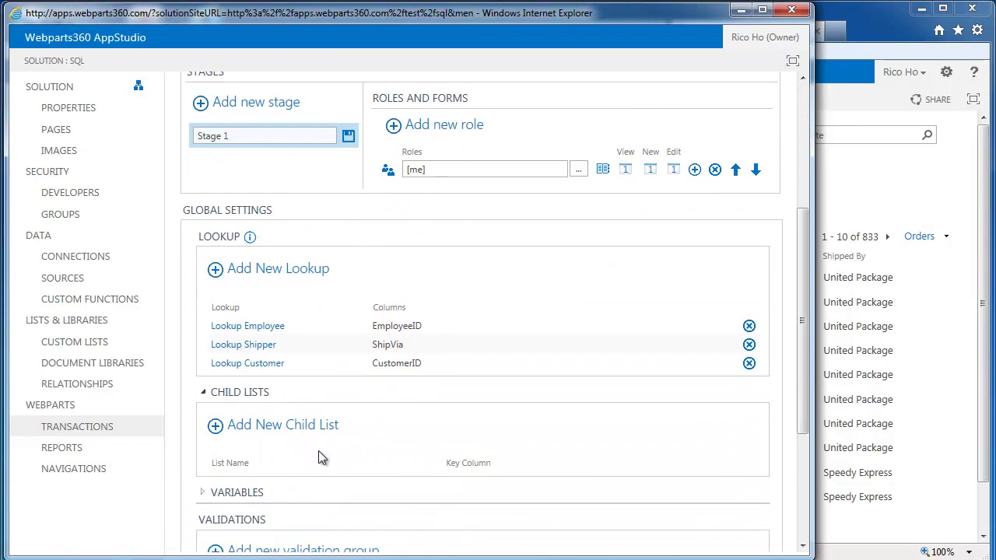
pyautogui.click(304, 426)
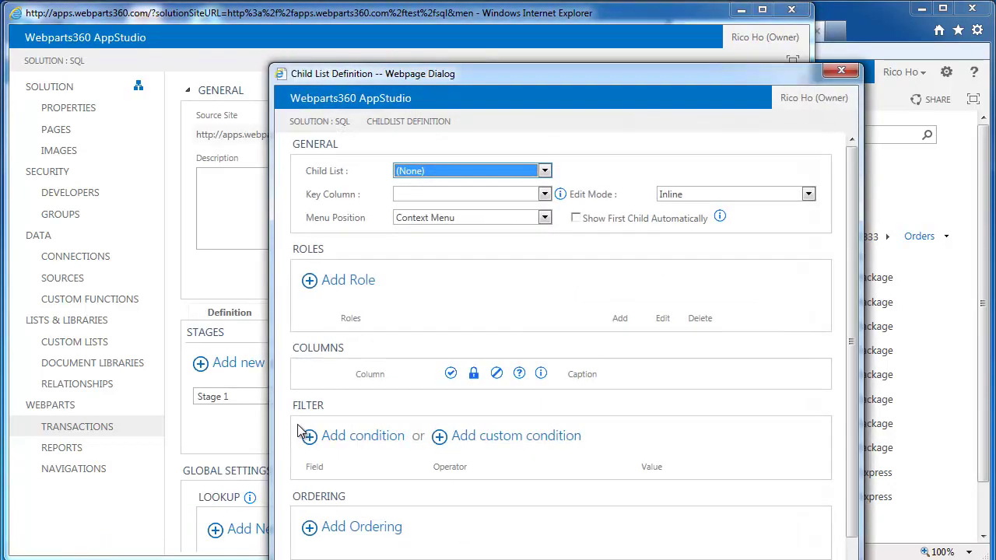
pyautogui.moveTo(424, 86); pyautogui.dragTo(173, 21)
pyautogui.click(287, 114)
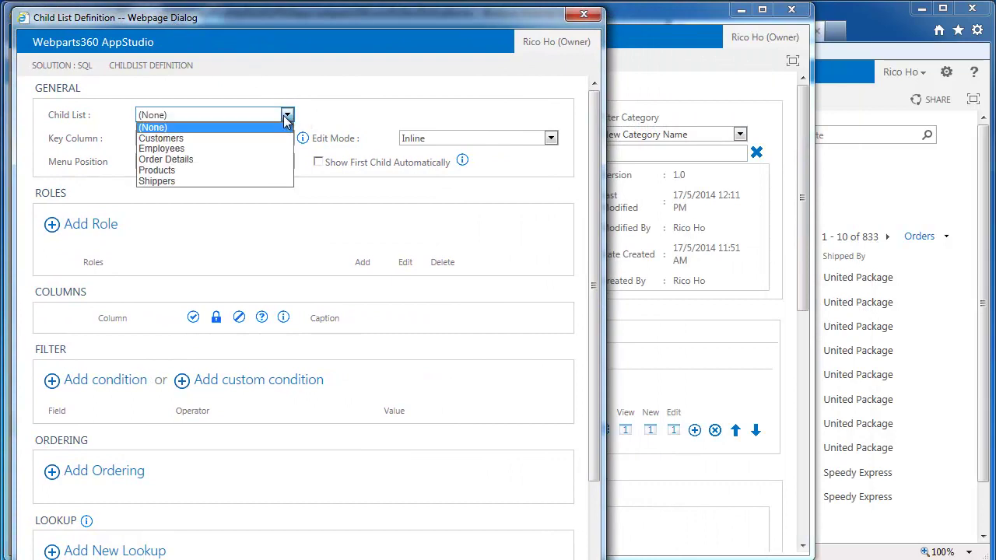
pyautogui.click(192, 159)
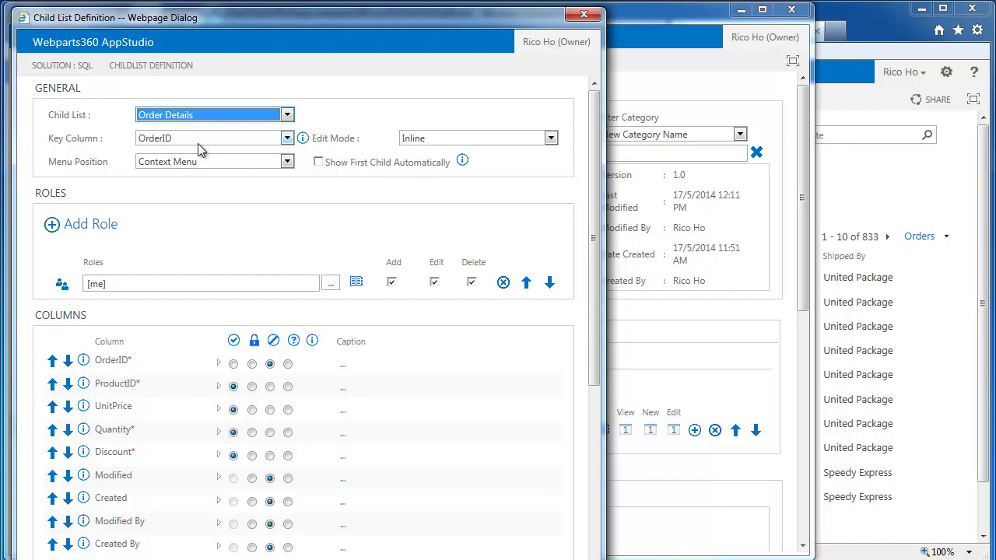
pyautogui.click(318, 163)
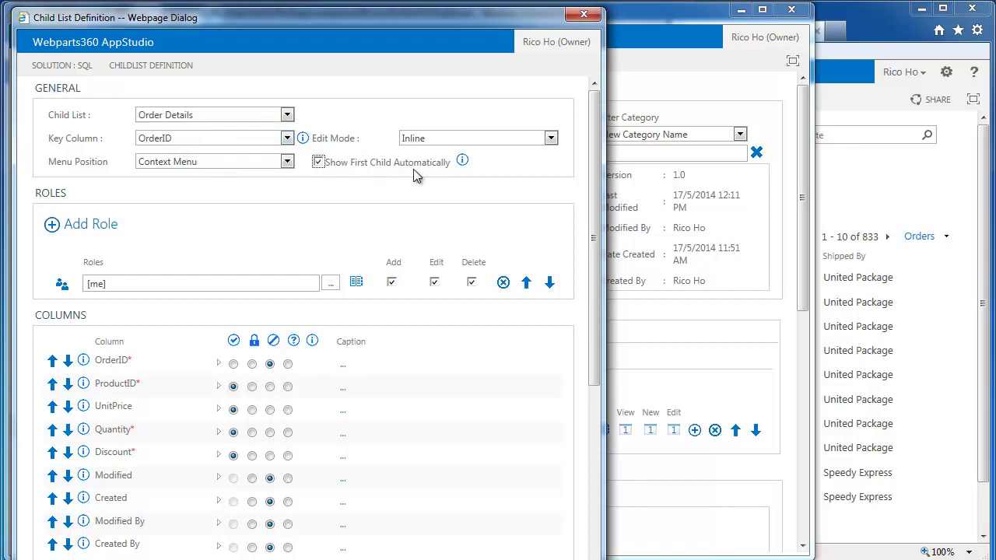
# Step: Start a new lookup in the Order Details child list, using the SharePoint list Products as its primary list
pyautogui.scroll(-3, 490, 373)
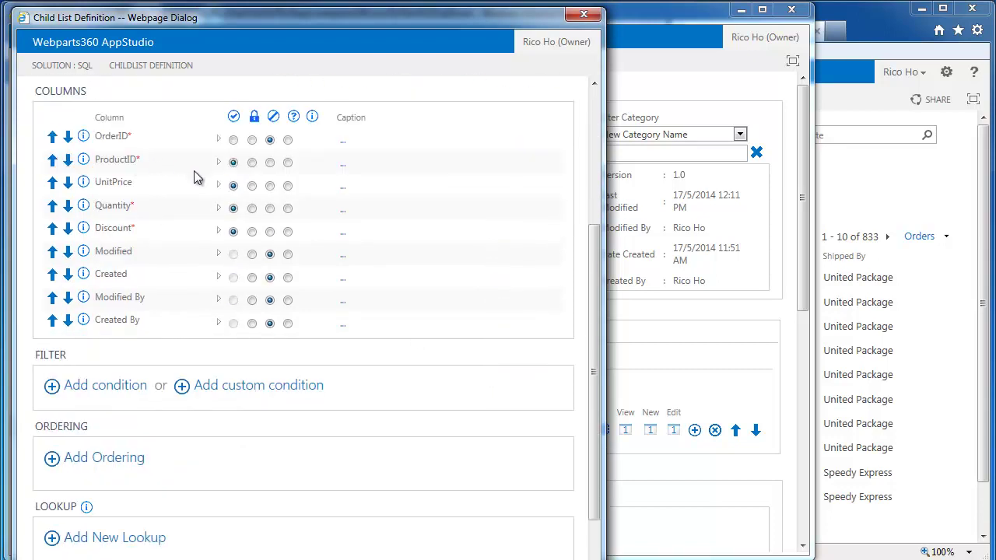
pyautogui.scroll(-1, 179, 470)
pyautogui.click(148, 471)
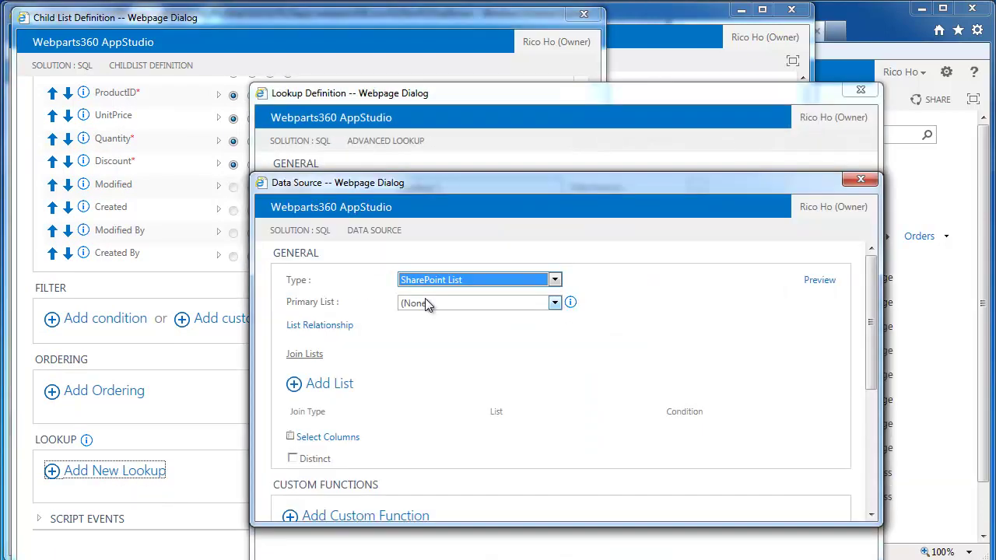
pyautogui.moveTo(495, 193); pyautogui.dragTo(316, 118)
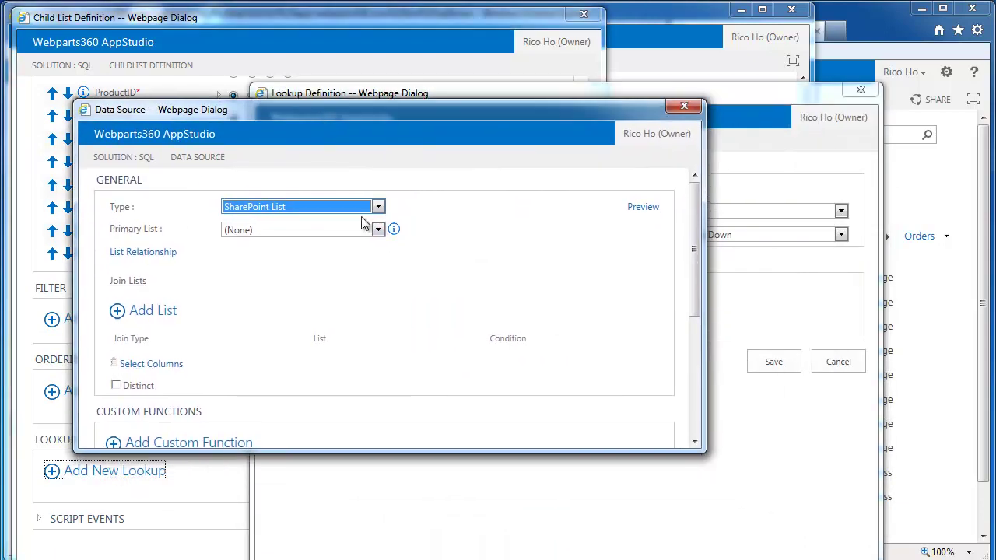
pyautogui.click(378, 207)
pyautogui.click(298, 218)
pyautogui.click(377, 230)
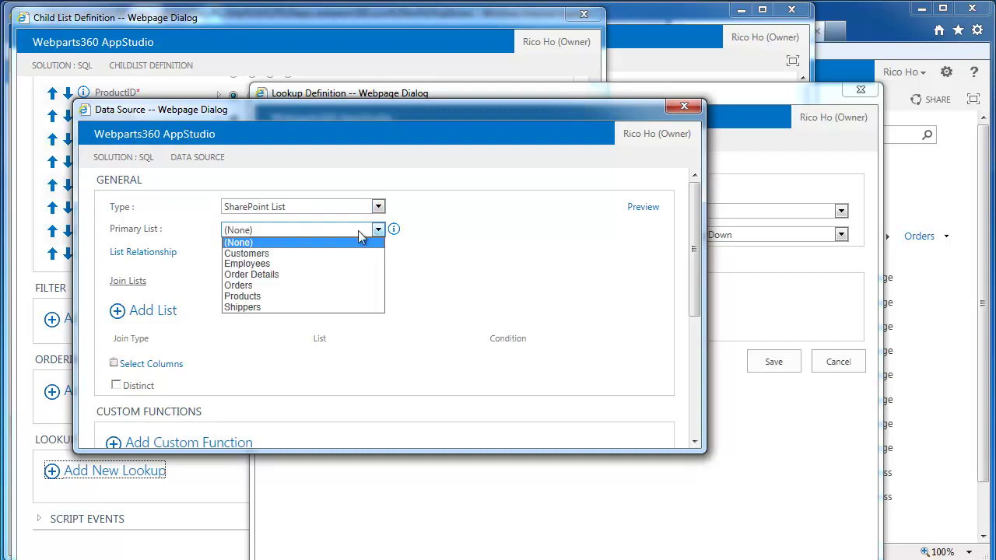
pyautogui.click(276, 297)
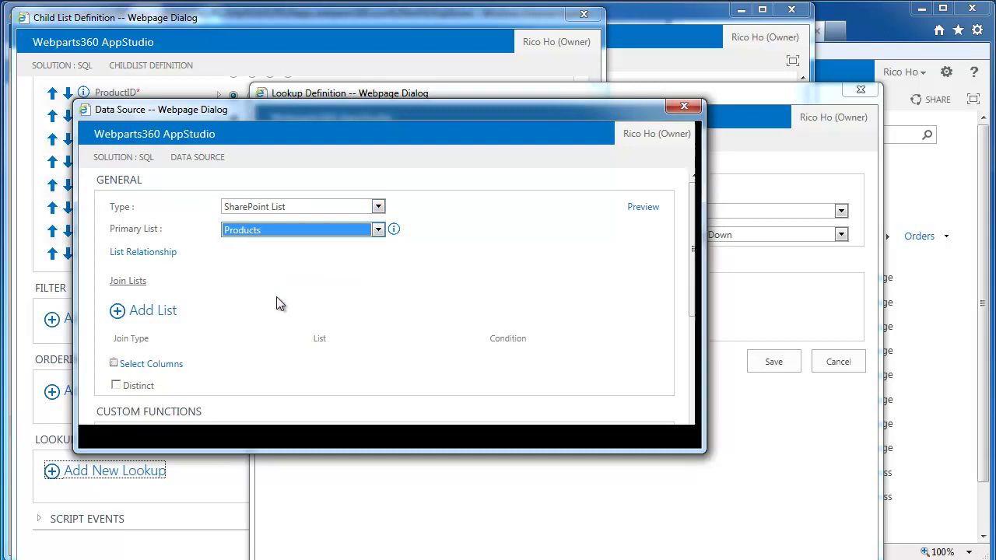
# Step: Include the Products.ProductName and Products.UnitPrice columns in the lookup's data source and save it
pyautogui.click(155, 365)
pyautogui.click(391, 210)
pyautogui.click(390, 233)
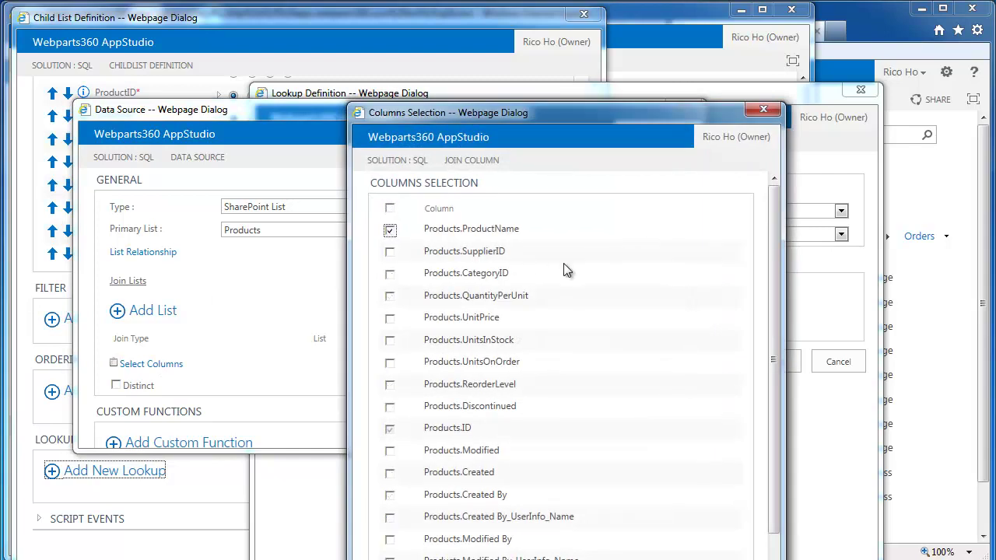
pyautogui.scroll(-1, 607, 285)
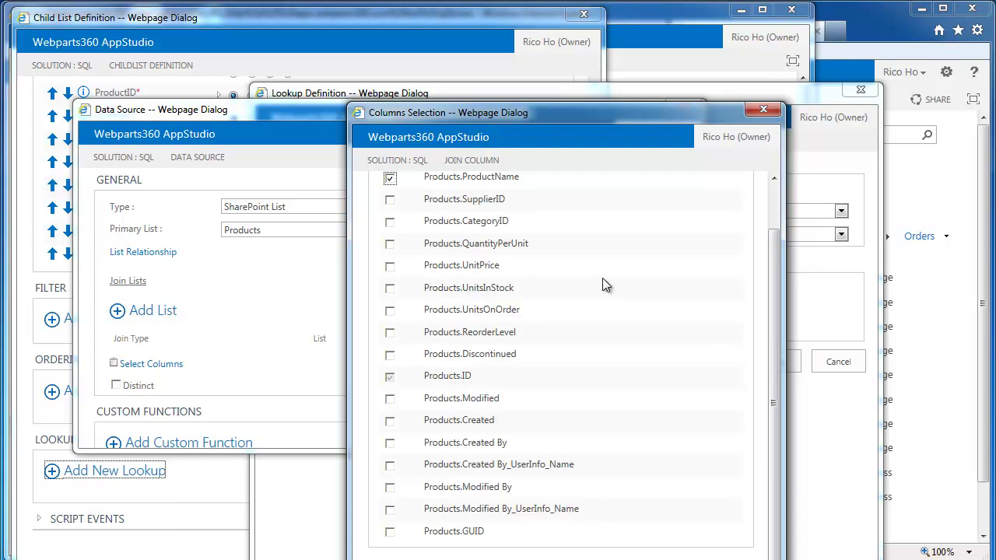
pyautogui.click(390, 268)
pyautogui.press('Return')
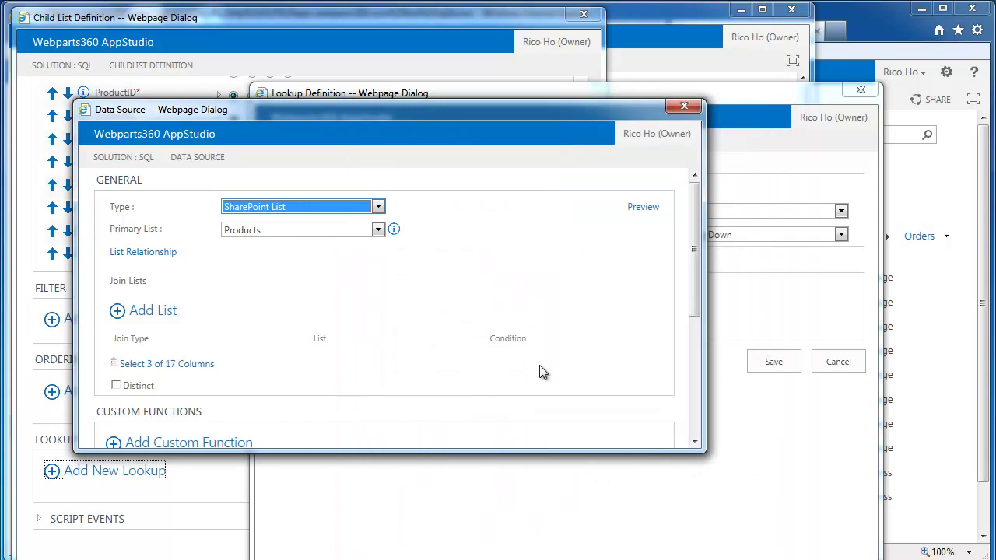
pyautogui.scroll(-3, 492, 309)
pyautogui.scroll(-1, 490, 320)
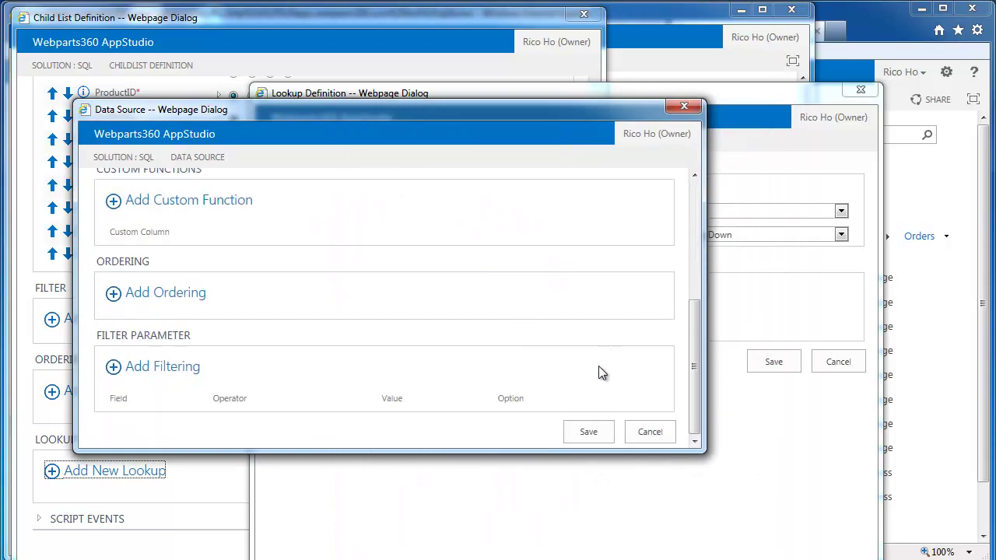
pyautogui.click(601, 432)
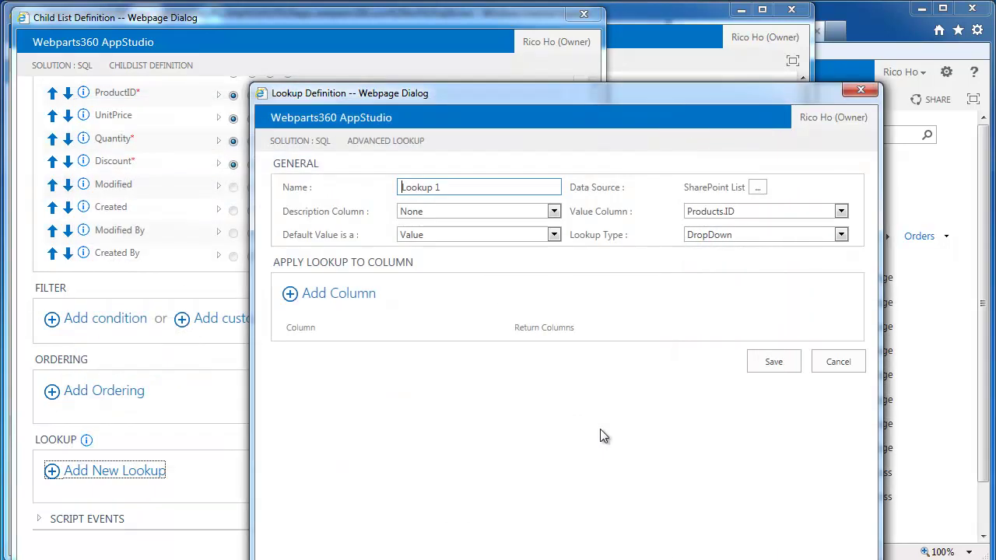
# Step: Set the lookup's description column to Products.ProductName and name it Lookup Product
pyautogui.click(553, 213)
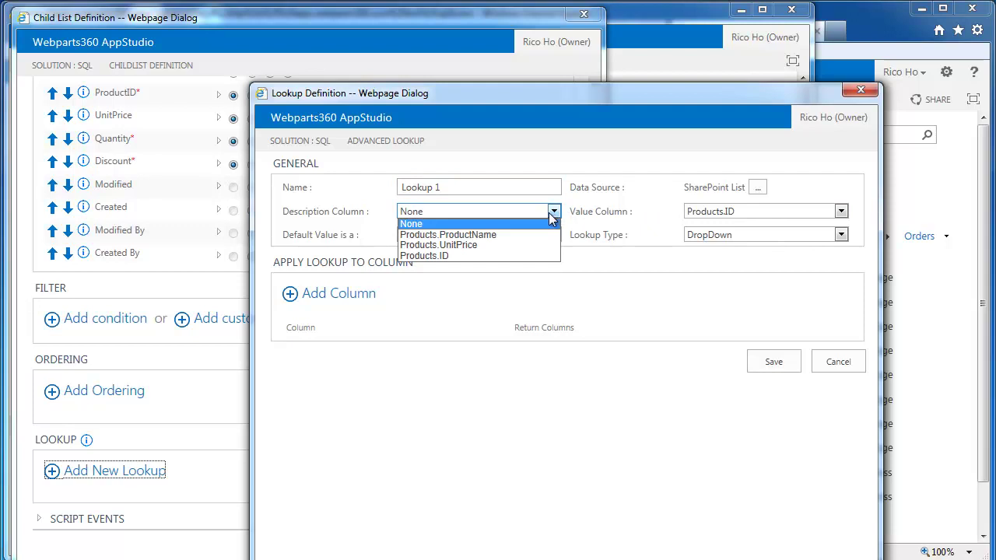
pyautogui.click(504, 237)
pyautogui.click(468, 185)
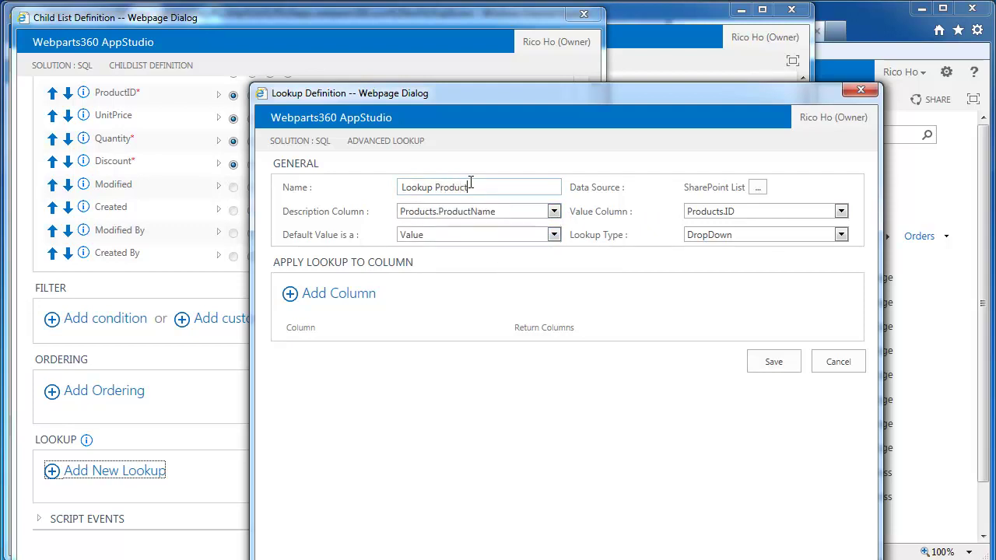
# Step: Apply the product lookup to the ProductID (Number) column
pyautogui.click(362, 301)
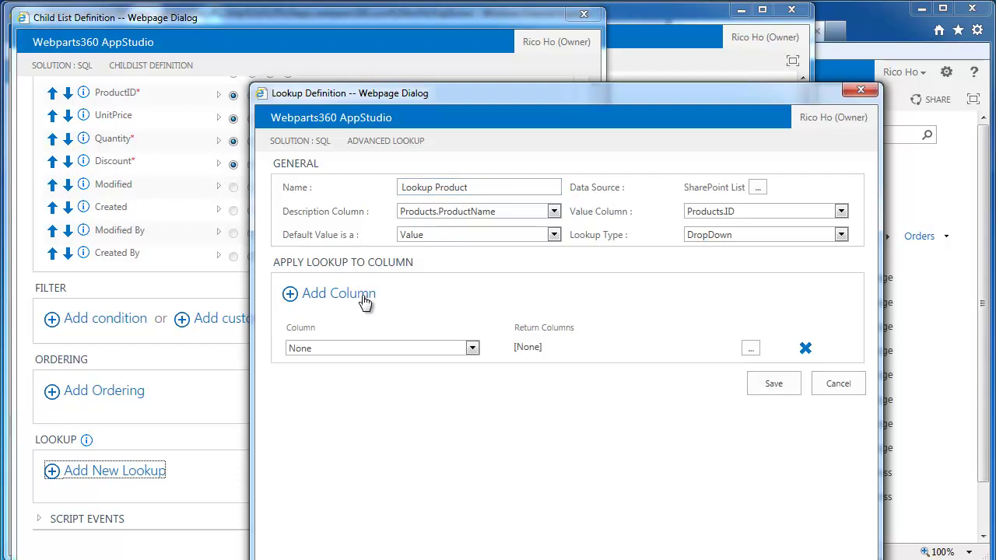
pyautogui.click(472, 349)
pyautogui.click(389, 386)
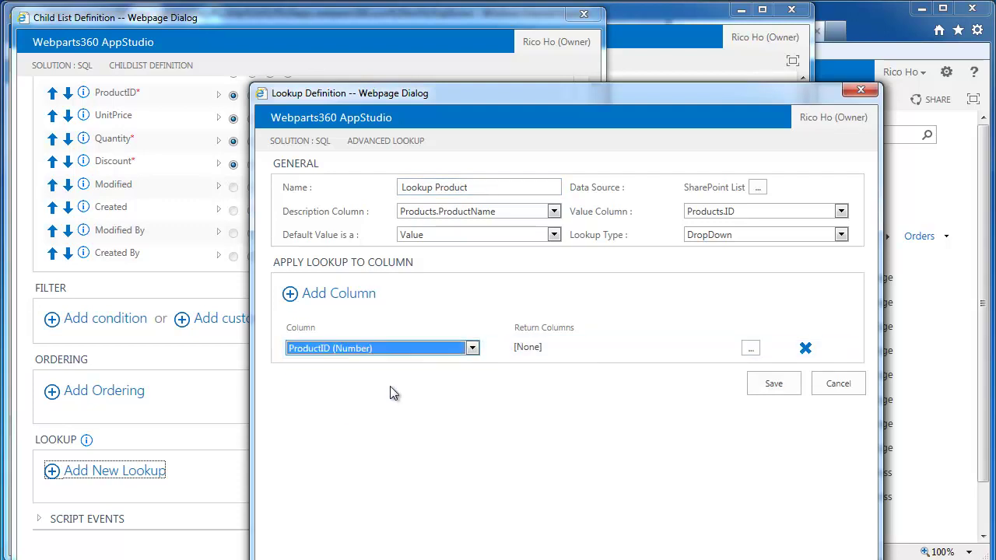
# Step: Return Products.UnitPrice into the UnitPrice column for the ProductID lookup, and save the Lookup Product definition
pyautogui.click(751, 348)
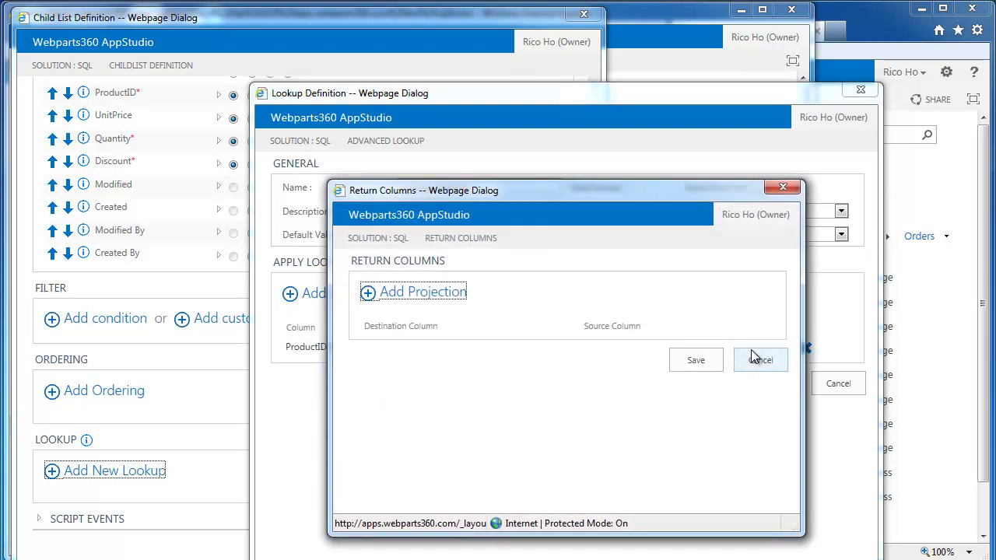
pyautogui.click(440, 301)
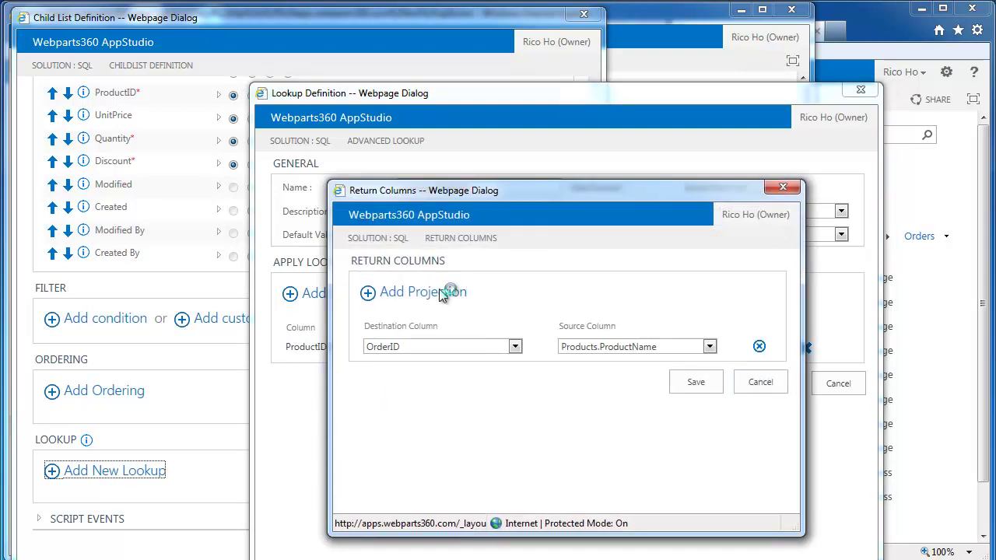
pyautogui.click(710, 347)
pyautogui.click(632, 369)
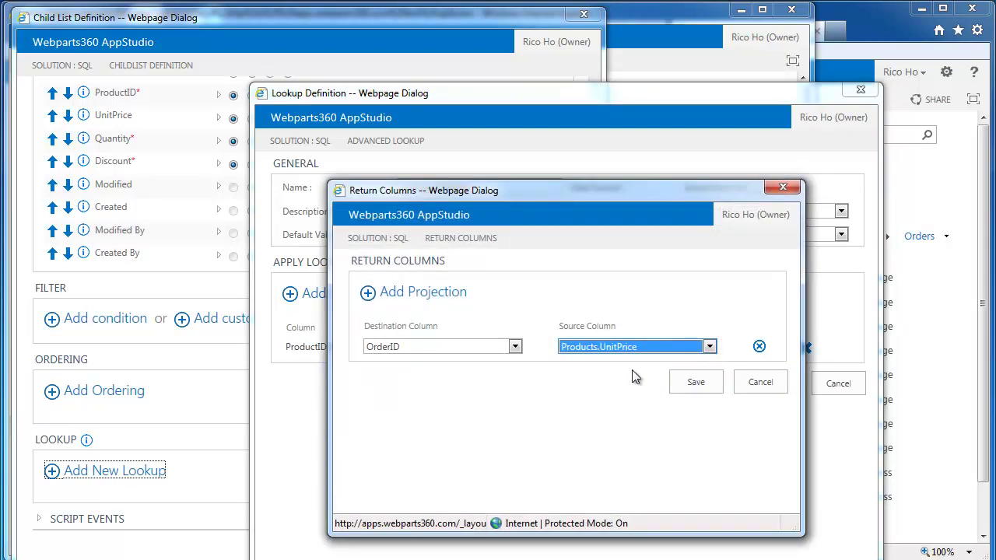
pyautogui.click(516, 346)
pyautogui.click(417, 380)
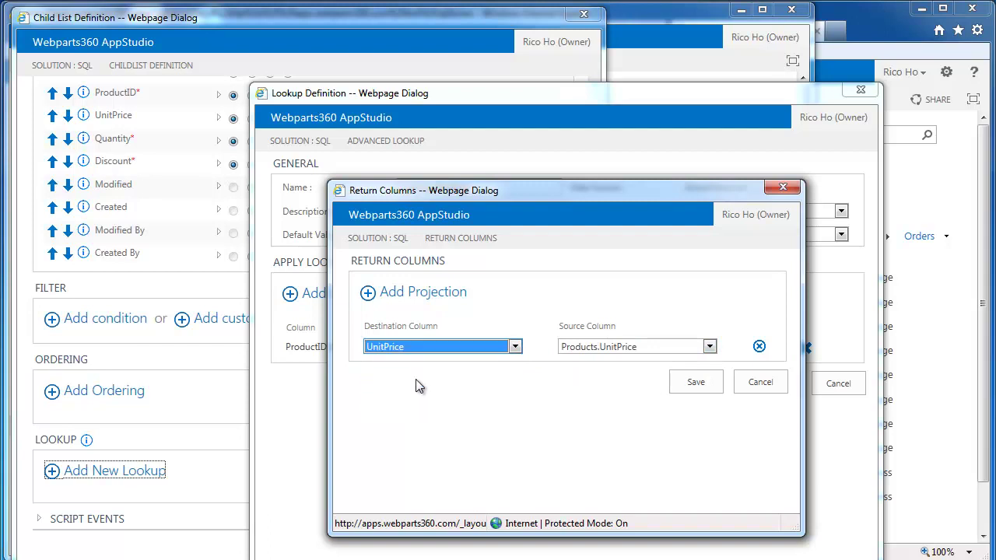
pyautogui.click(696, 382)
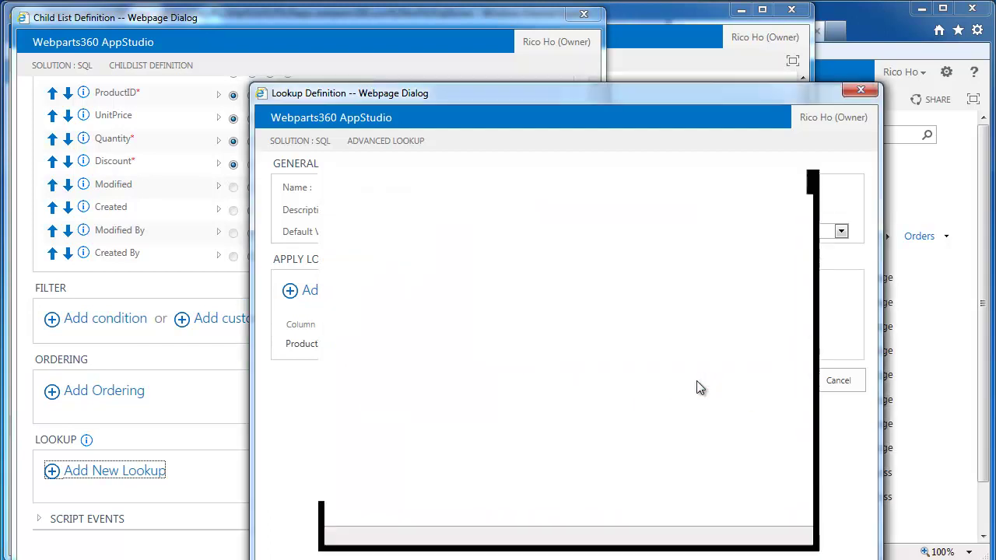
pyautogui.click(772, 381)
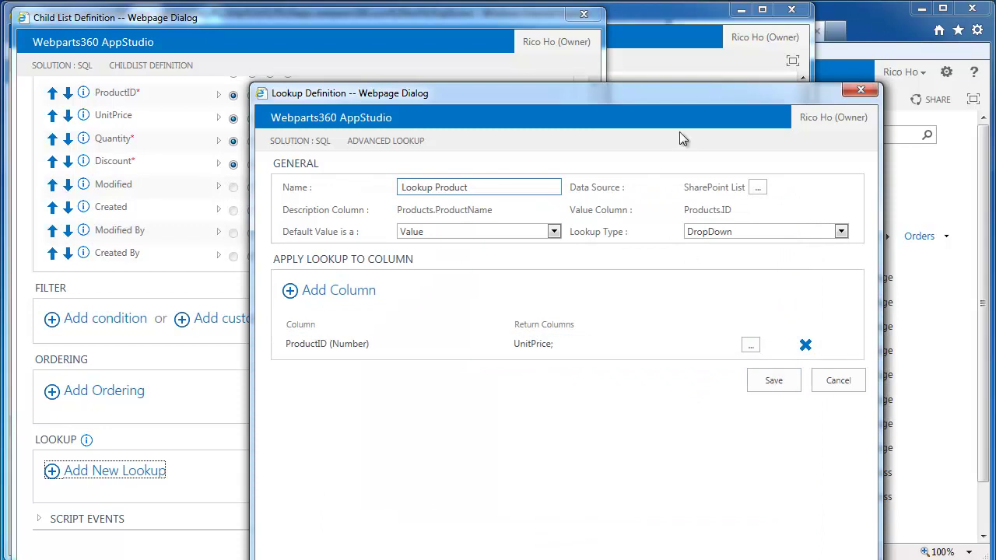
pyautogui.click(778, 380)
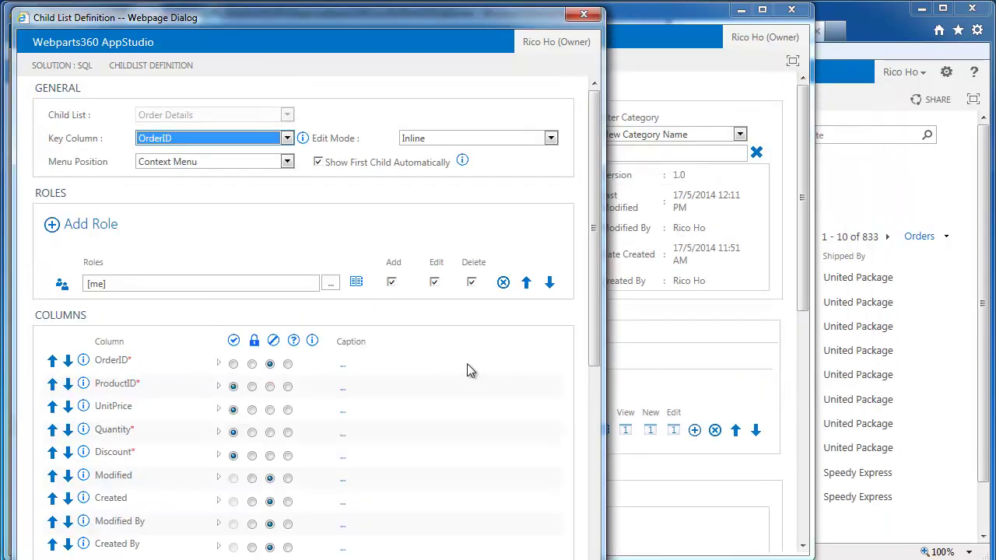
# Step: Set the caption of the ProductID column in the child list to Product Item
pyautogui.scroll(-2, 499, 380)
pyautogui.click(343, 312)
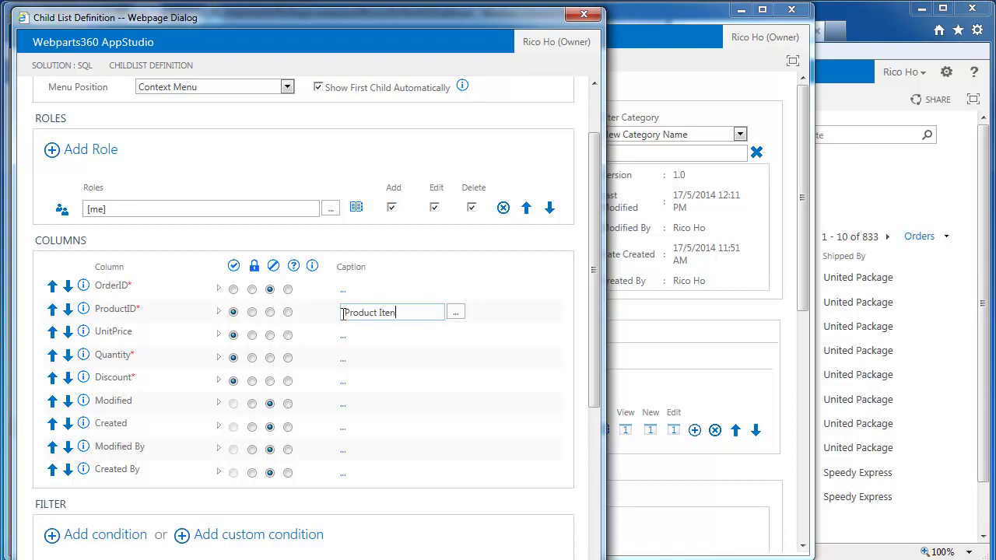
pyautogui.write('Product Item')
# Step: Set the width of the UnitPrice and Quantity columns to 40
pyautogui.click(219, 335)
pyautogui.click(495, 375)
pyautogui.write('40')
pyautogui.click(181, 401)
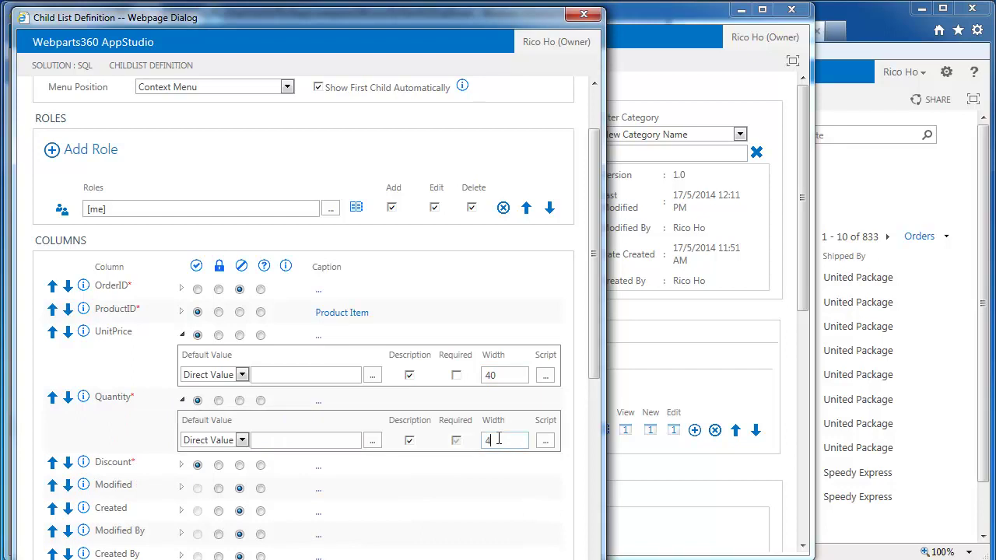
pyautogui.click(499, 440)
# Step: Give Discount a default of 0 and width of 40, and set the defaults of Quantity to 1 and UnitPrice to 0
pyautogui.click(181, 467)
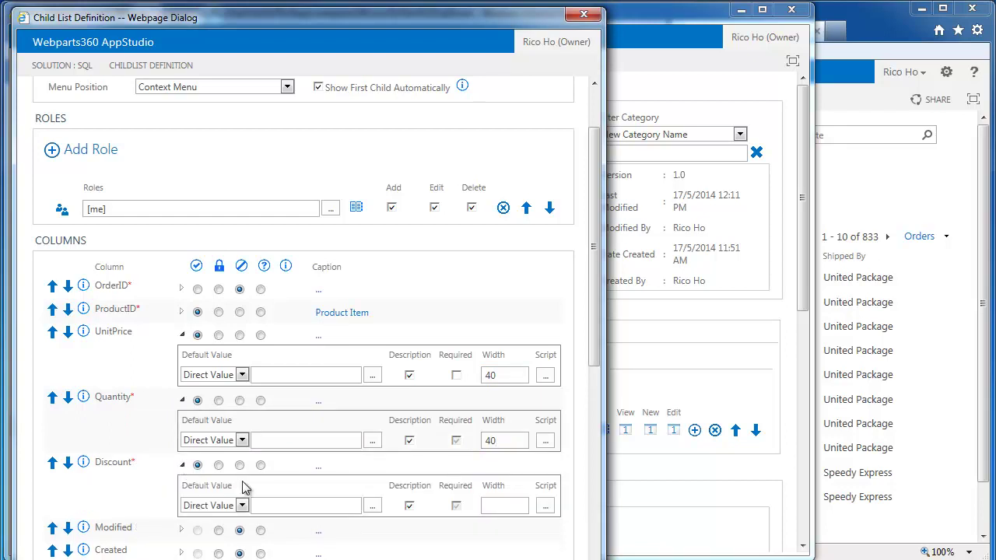
pyautogui.click(292, 506)
pyautogui.write('0')
pyautogui.click(506, 504)
pyautogui.click(274, 441)
pyautogui.click(272, 374)
# Step: Save the Order Details child list definition and the Orders transaction
pyautogui.scroll(-5, 335, 389)
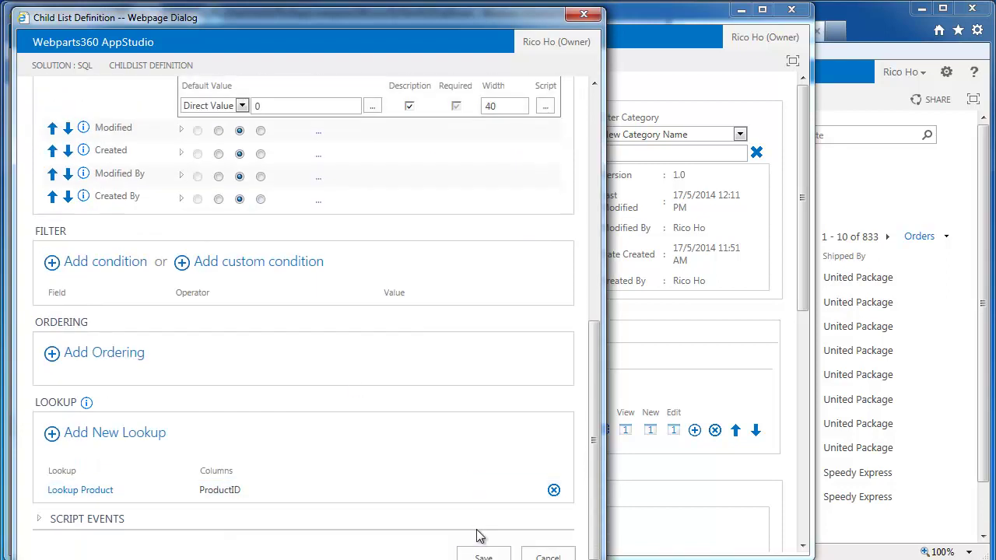
pyautogui.click(485, 557)
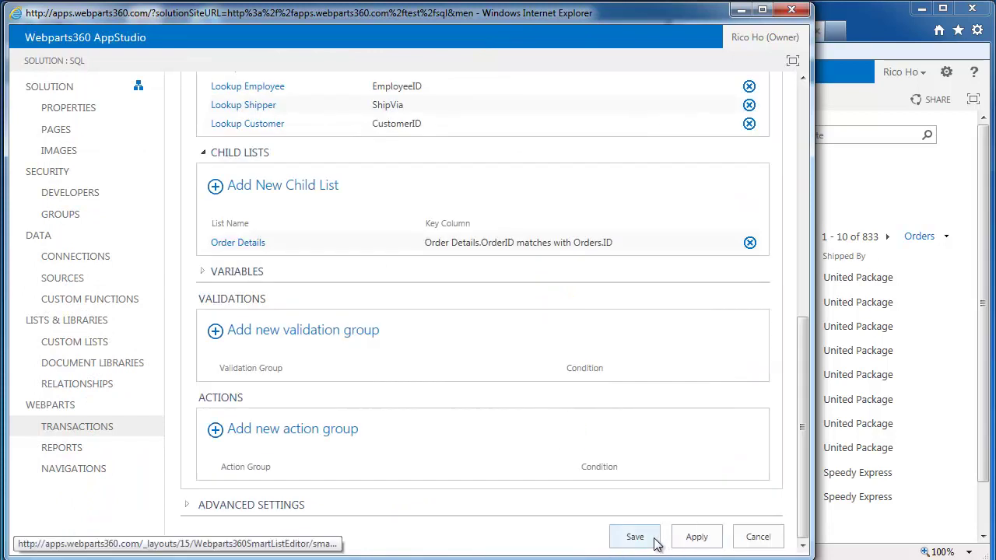
pyautogui.click(635, 537)
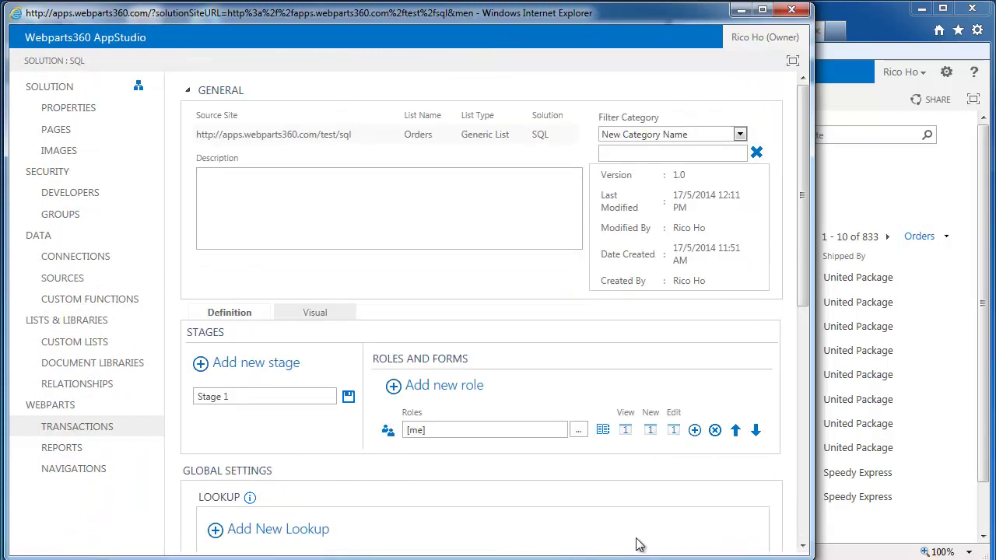
# Step: Switch to the solution's Orders page and start a new order item
pyautogui.click(844, 551)
pyautogui.click(244, 237)
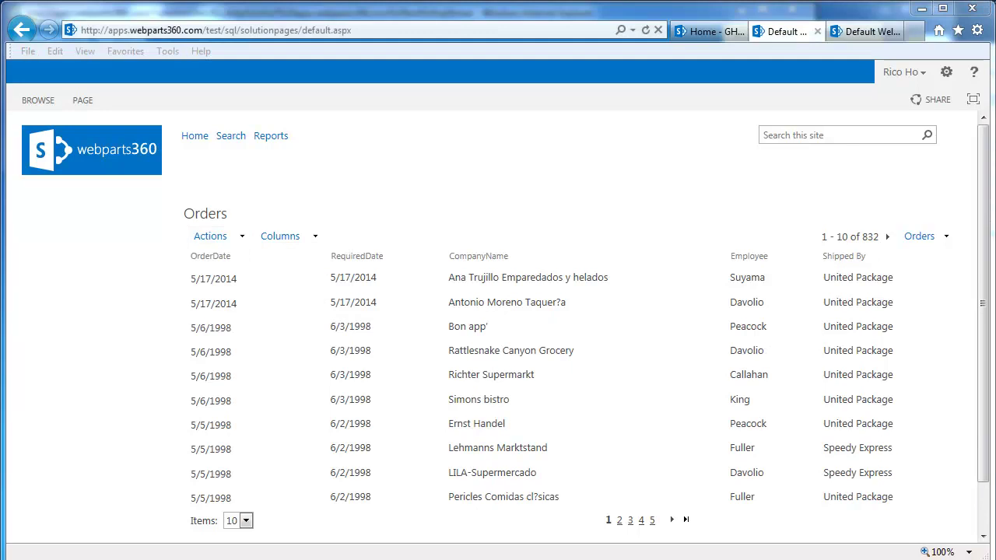
pyautogui.click(245, 238)
pyautogui.click(268, 272)
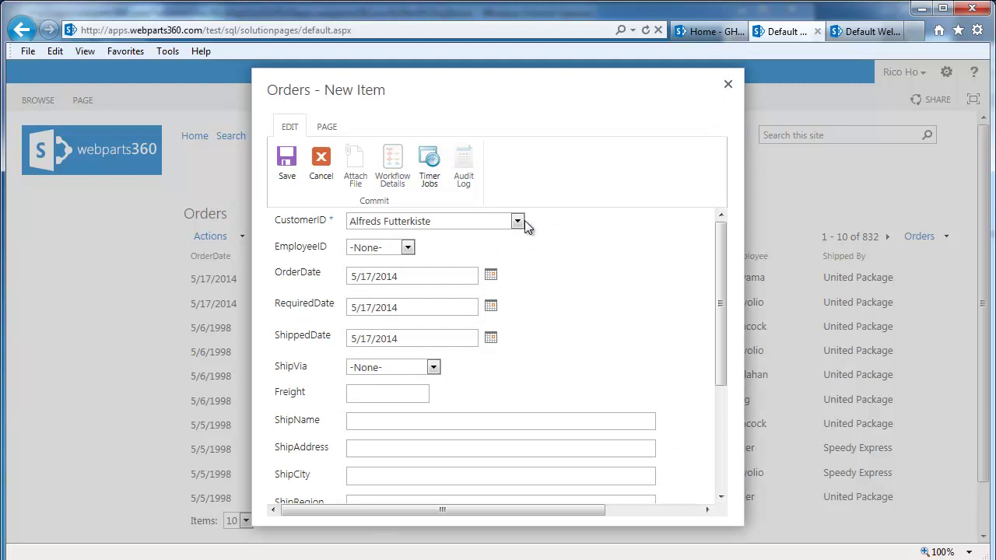
# Step: Choose Cactus Comidas para llevar as the new order's customer and assign the second listed employee
pyautogui.click(518, 221)
pyautogui.click(459, 352)
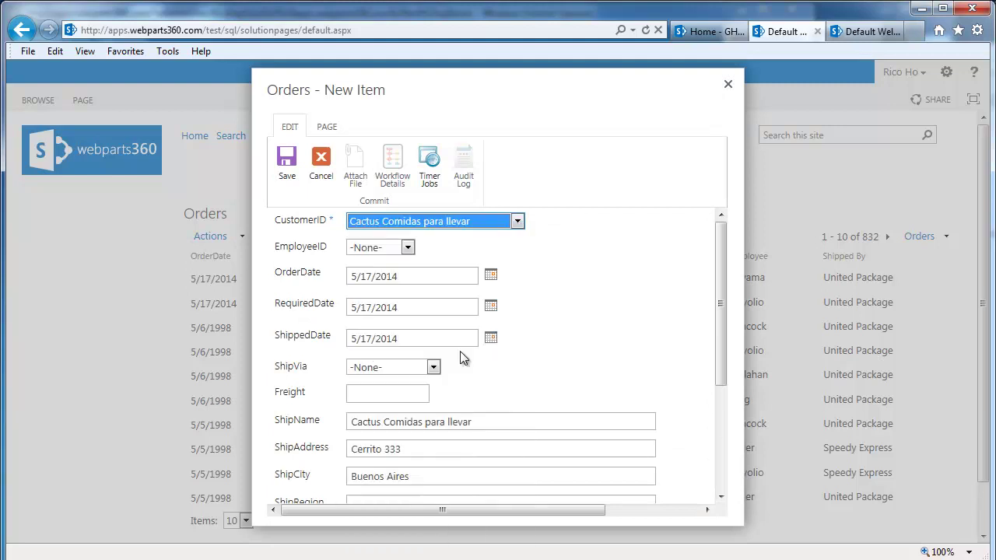
pyautogui.click(407, 248)
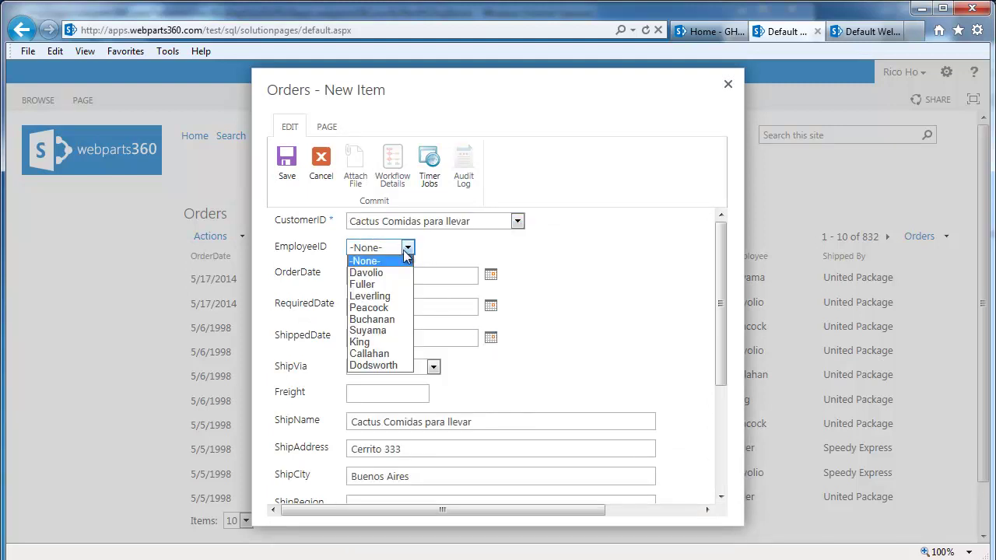
pyautogui.click(395, 285)
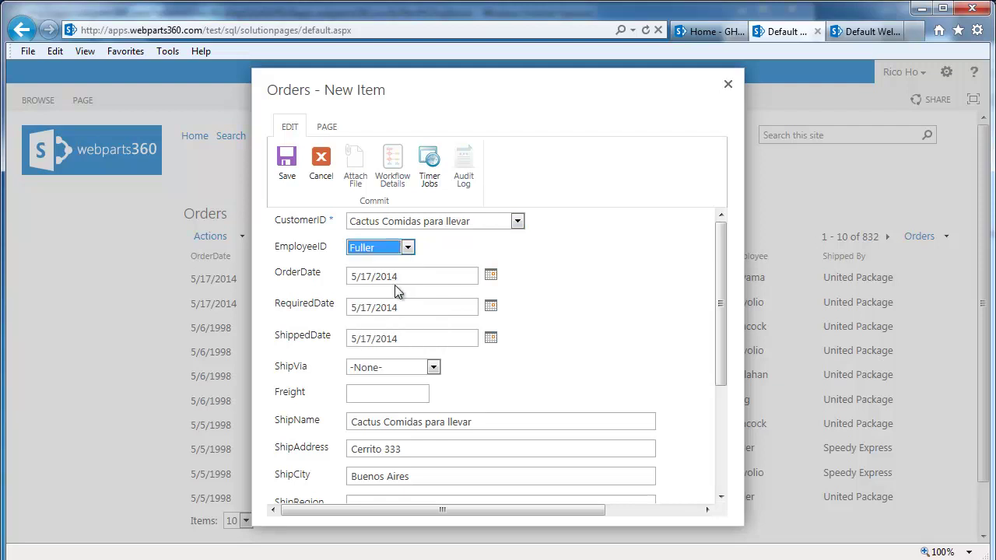
# Step: Set the order's shipped date to 5/19/2014, the shipper to United Package and the freight to 20
pyautogui.click(491, 339)
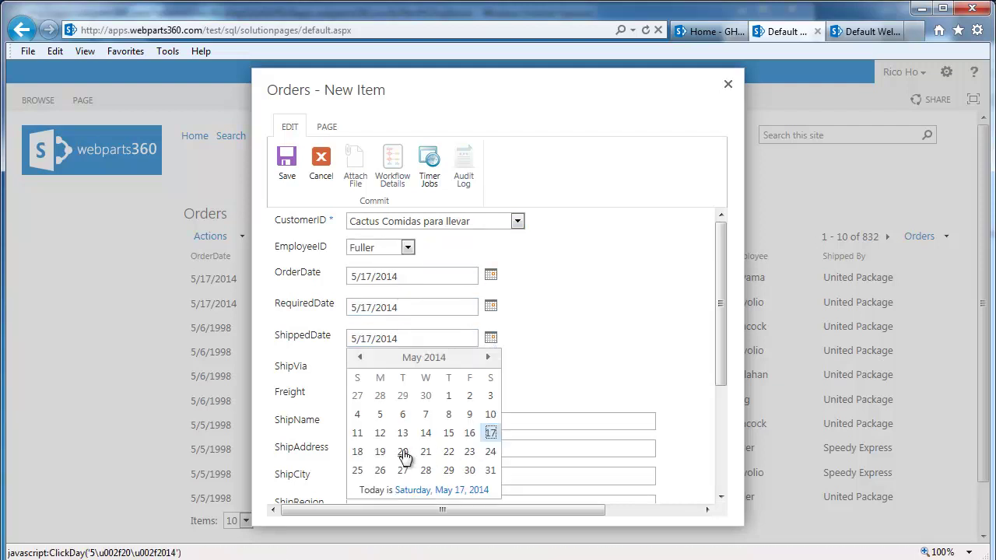
pyautogui.click(381, 453)
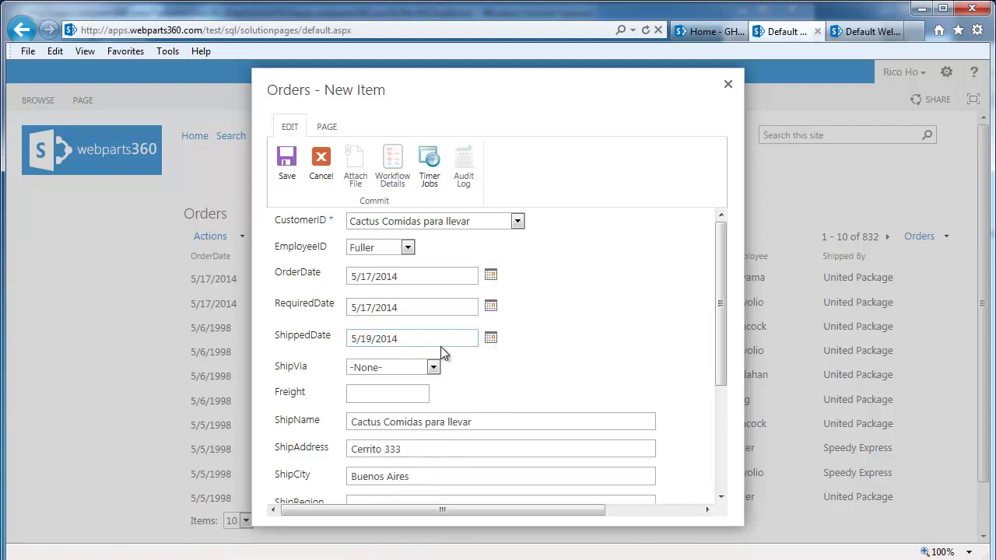
pyautogui.click(434, 367)
pyautogui.click(414, 405)
pyautogui.click(382, 395)
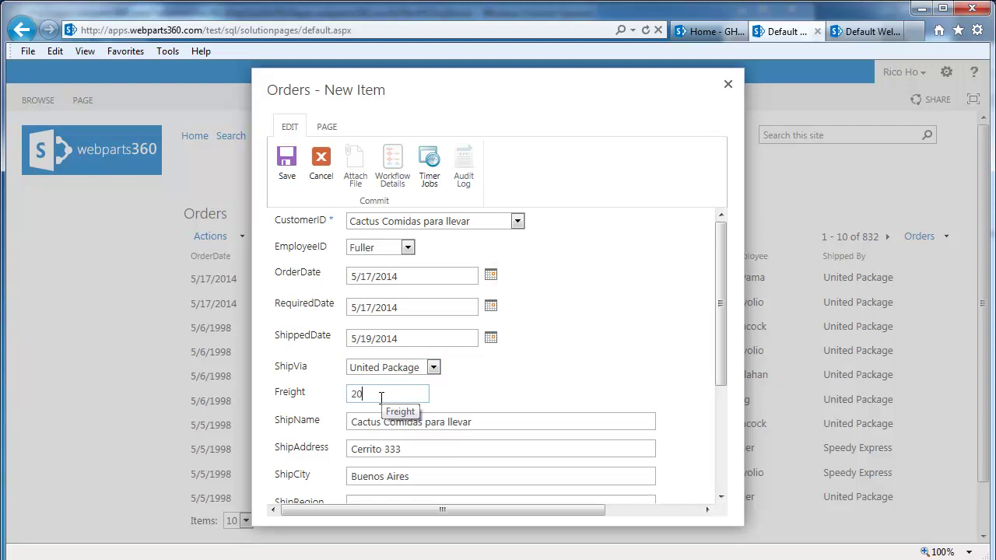
# Step: Fill in the first order detail line with product Queso Cabrales and quantity 6, and save the line
pyautogui.scroll(-3, 440, 405)
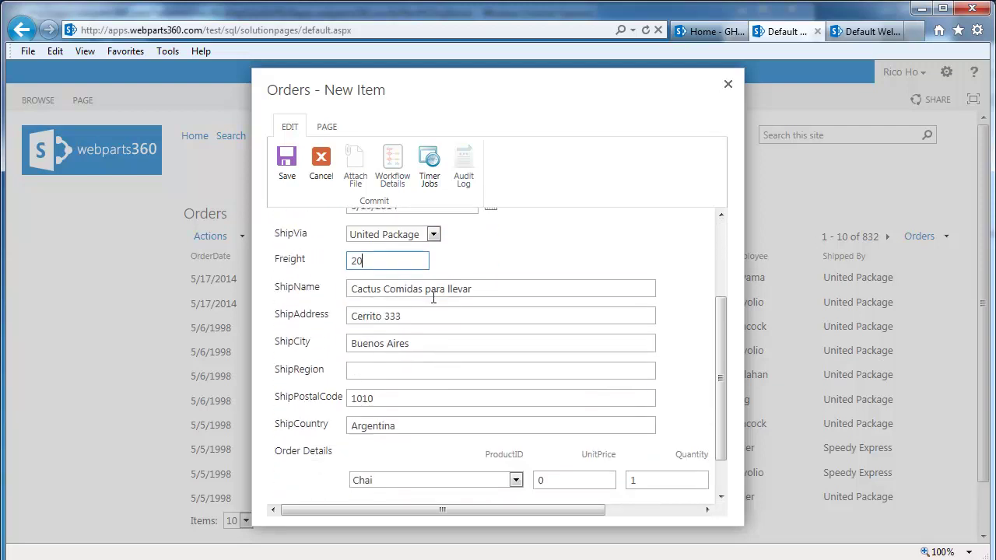
pyautogui.scroll(-1, 434, 304)
pyautogui.click(516, 428)
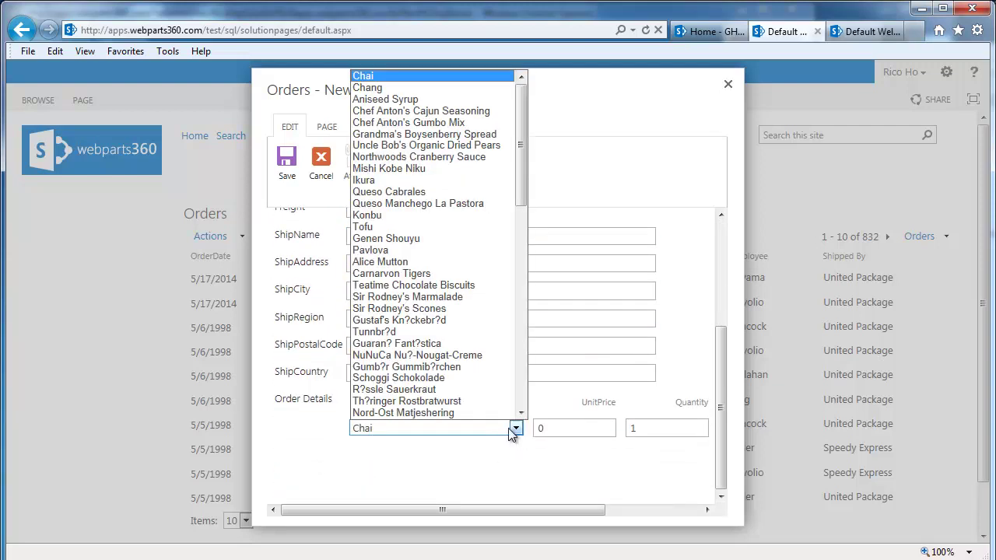
pyautogui.press('Escape')
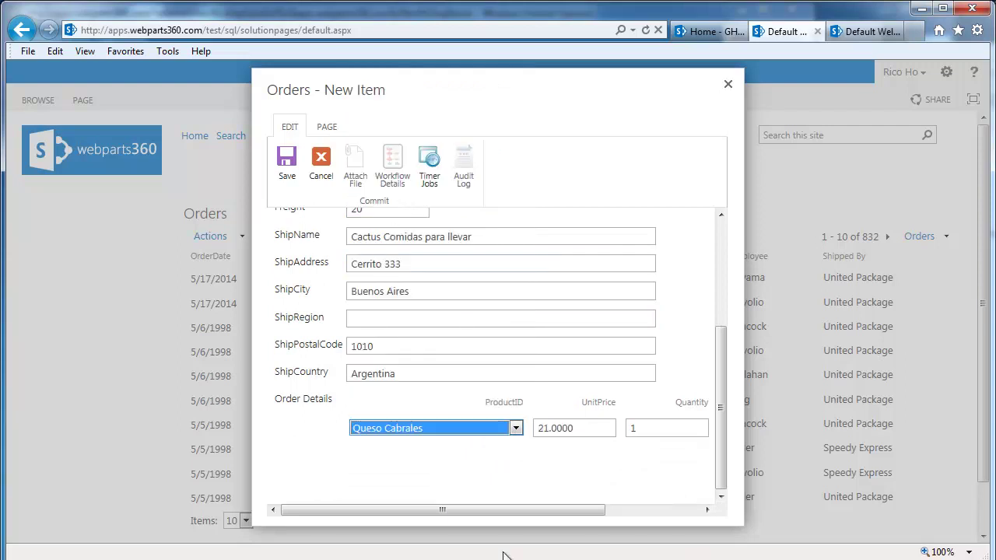
pyautogui.moveTo(519, 512); pyautogui.dragTo(626, 510)
pyautogui.moveTo(525, 430); pyautogui.dragTo(448, 427)
pyautogui.write('6')
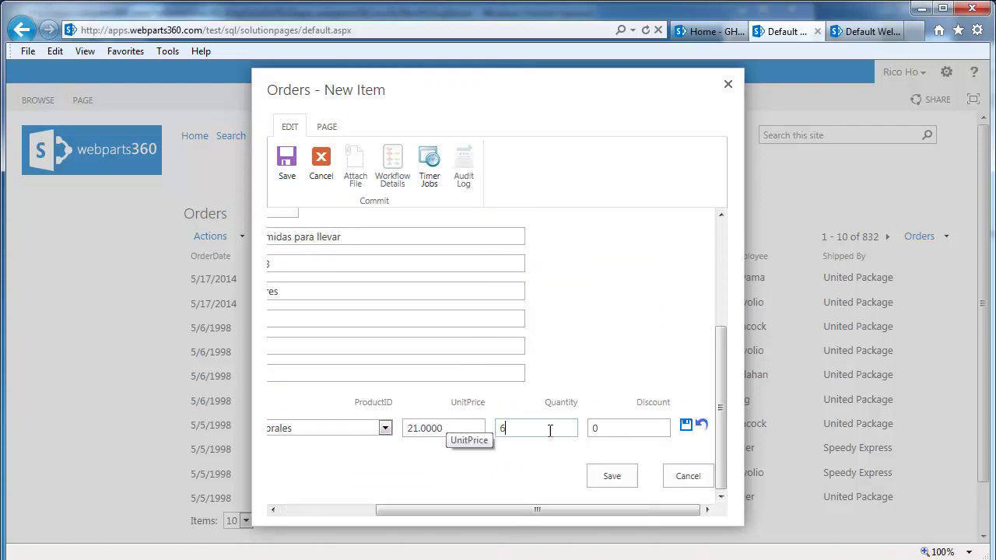
pyautogui.click(687, 427)
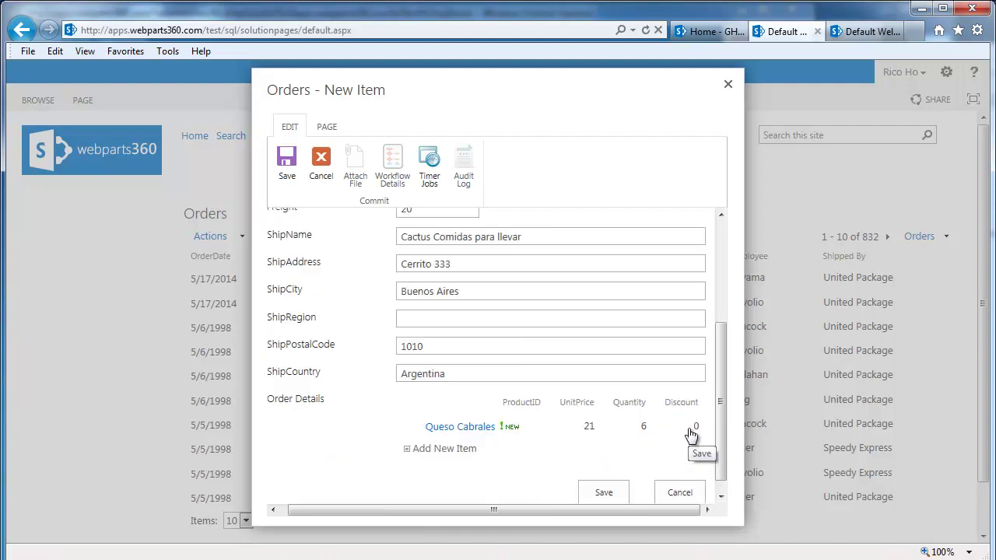
# Step: Add an order detail line for Nord-Ost Matjeshering with quantity 12 and save the line
pyautogui.click(458, 450)
pyautogui.click(507, 449)
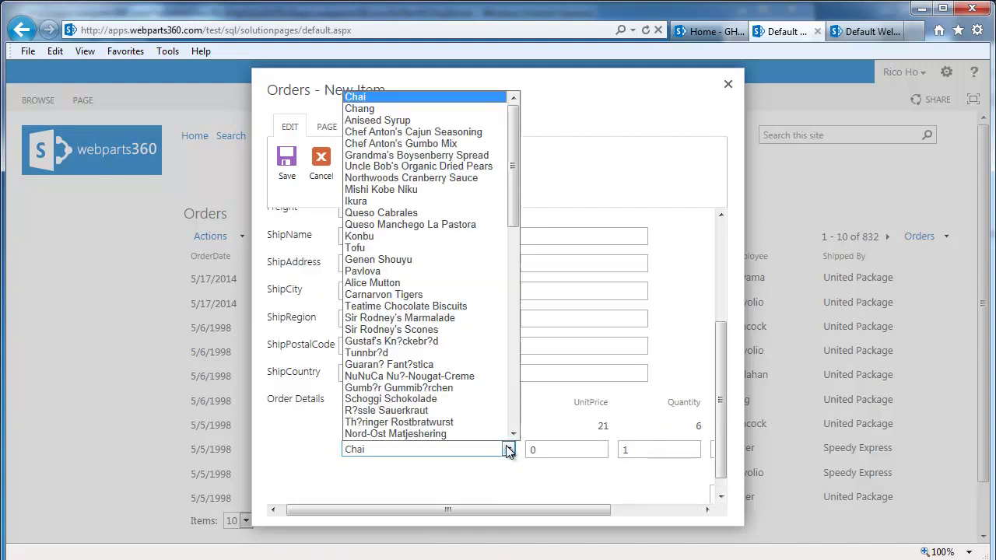
pyautogui.click(411, 438)
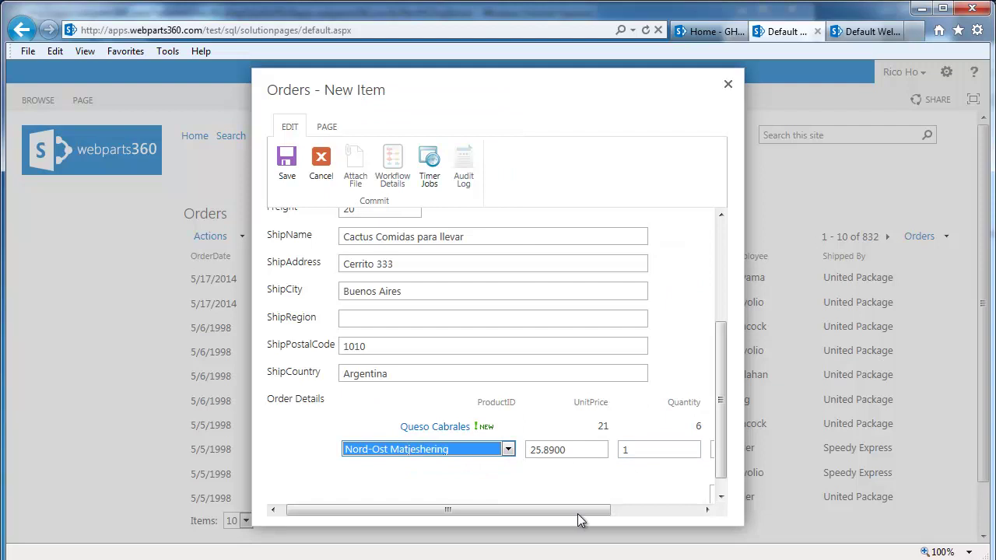
pyautogui.moveTo(578, 514); pyautogui.dragTo(664, 510)
pyautogui.click(517, 452)
pyautogui.write('2')
pyautogui.click(689, 447)
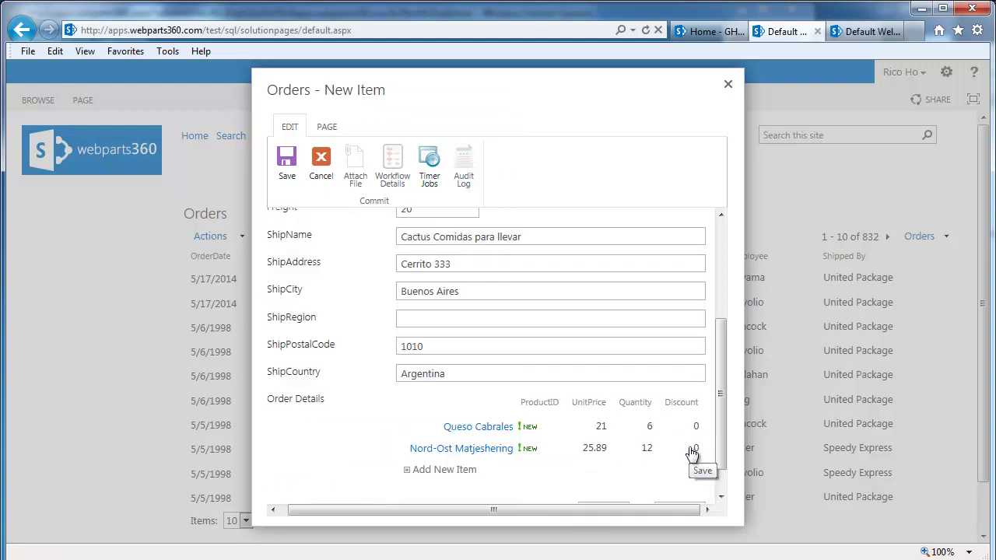
# Step: Add an order detail line for Tofu with quantity 10 and save the line
pyautogui.click(455, 470)
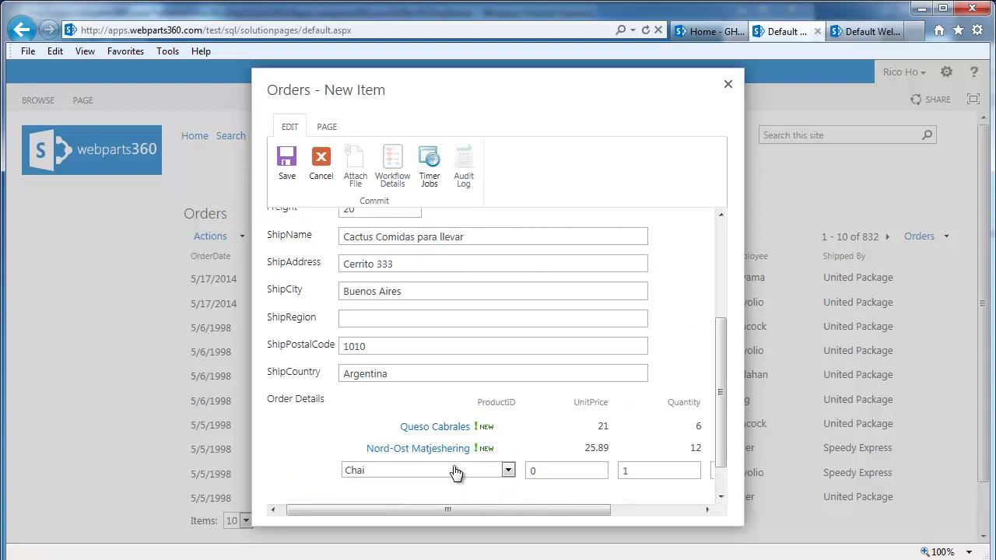
pyautogui.click(508, 470)
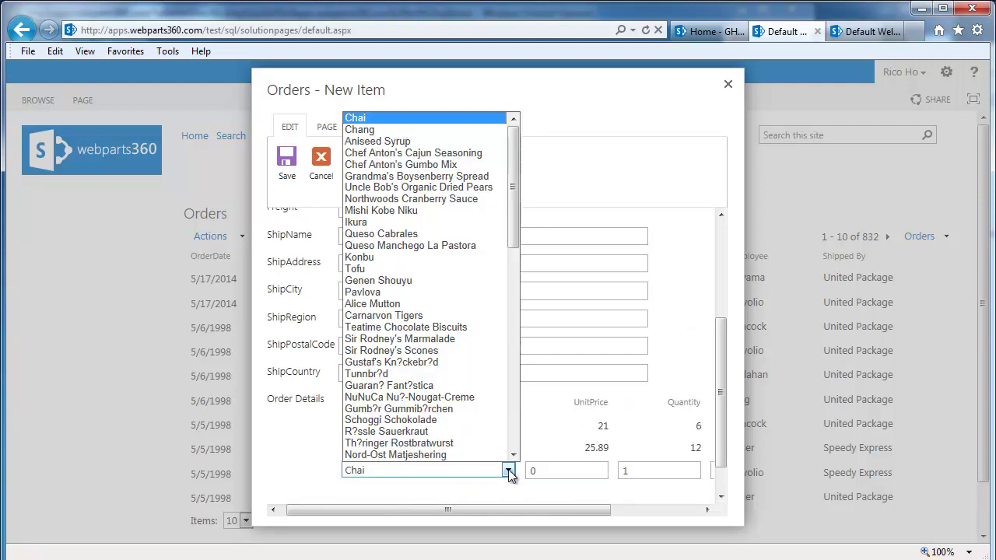
pyautogui.click(411, 274)
pyautogui.click(658, 472)
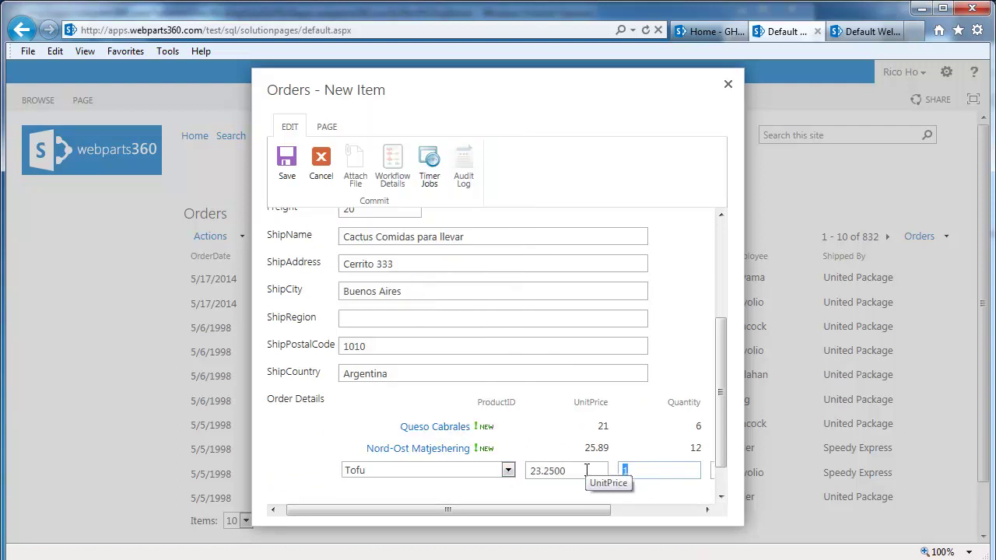
pyautogui.write('10')
pyautogui.moveTo(564, 510); pyautogui.dragTo(672, 504)
pyautogui.click(685, 469)
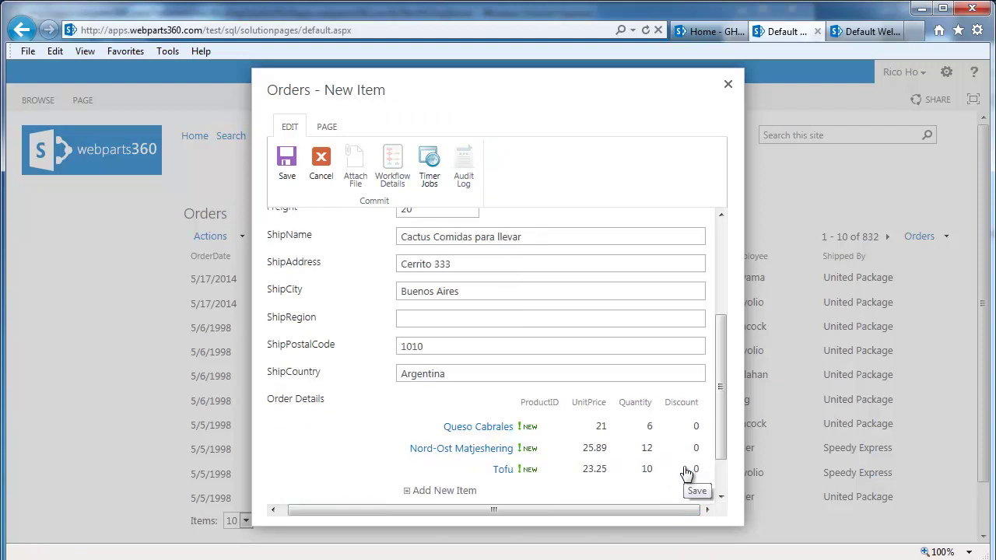
# Step: Review the completed order form and save the new order
pyautogui.scroll(3, 611, 434)
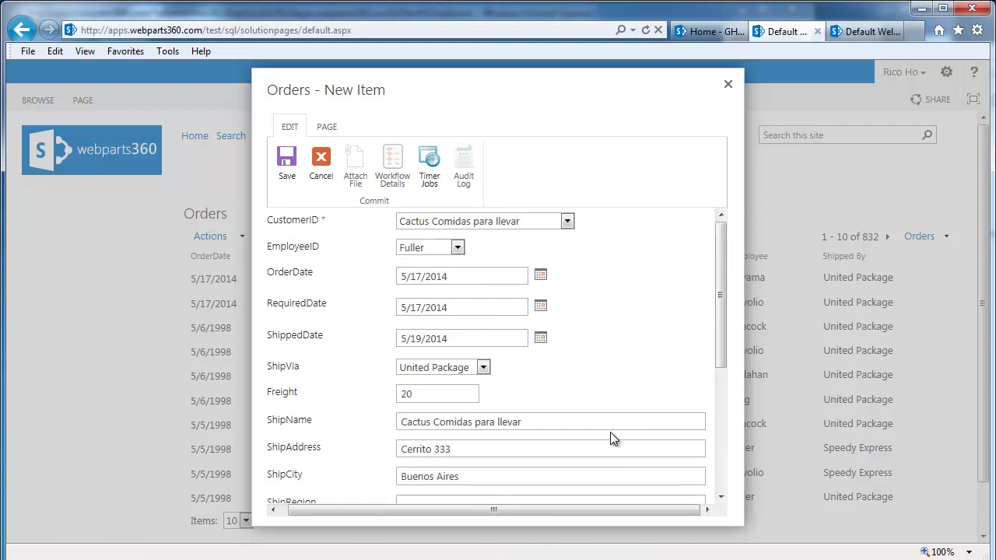
pyautogui.scroll(-5, 611, 433)
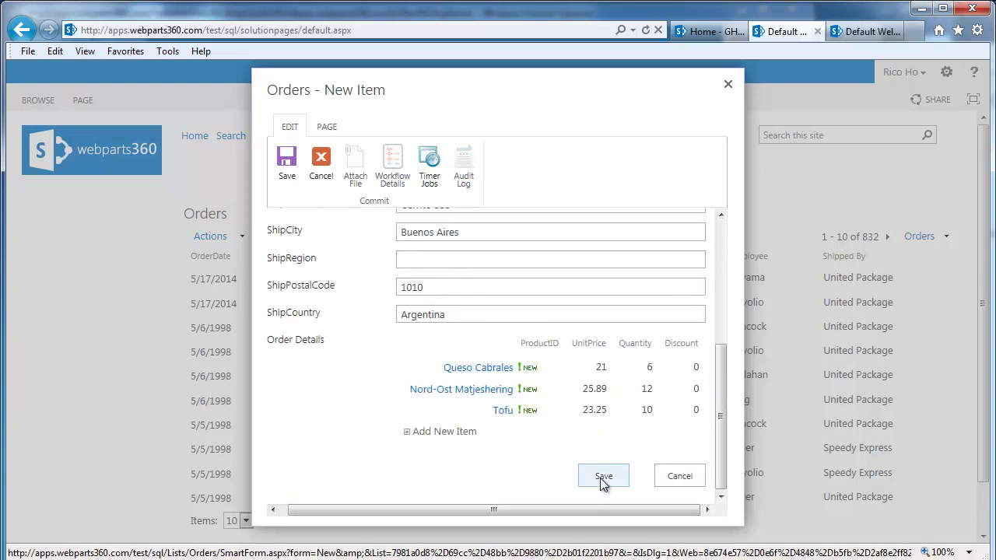
pyautogui.click(603, 477)
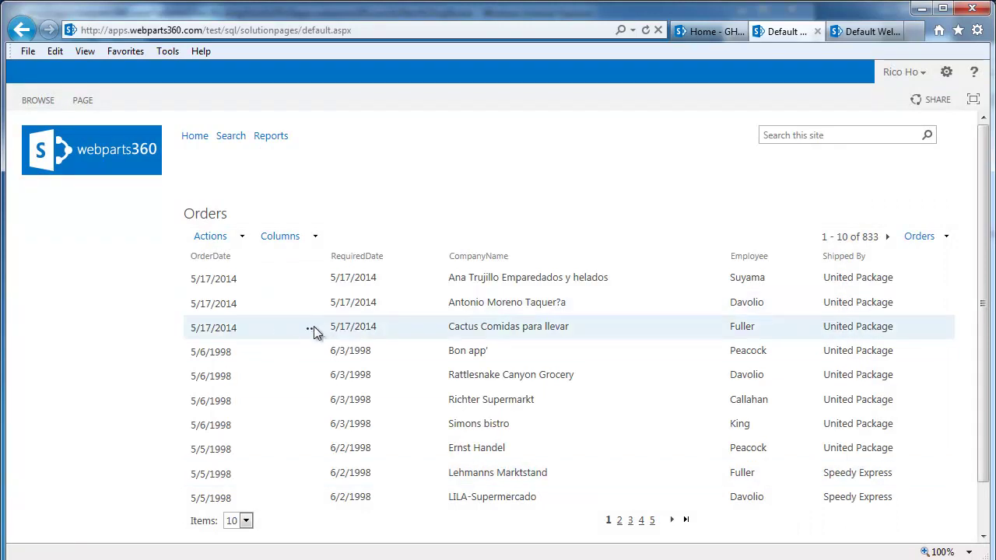
# Step: View the saved Cactus Comidas para llevar order and check its fields and Order Details lines
pyautogui.click(312, 331)
pyautogui.click(239, 352)
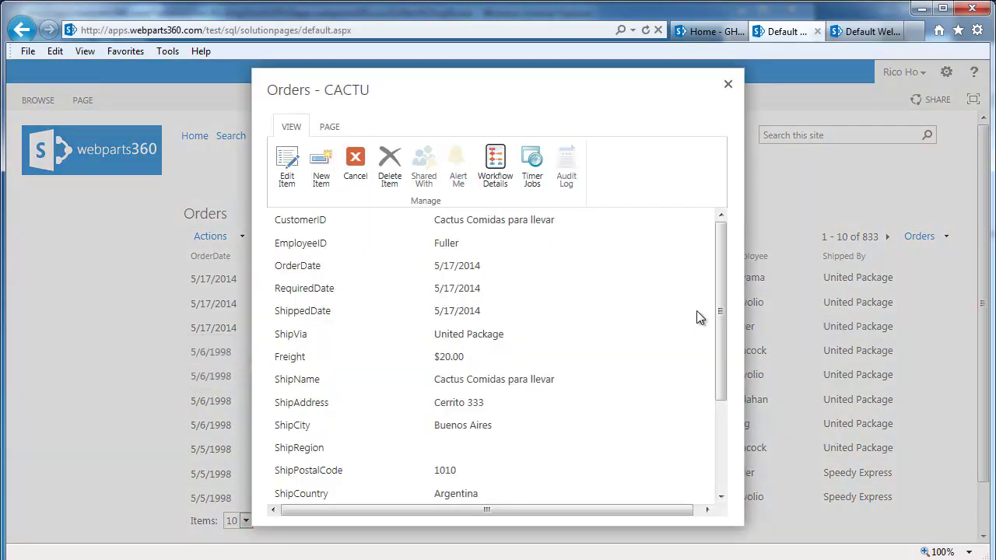
pyautogui.moveTo(722, 316); pyautogui.dragTo(716, 467)
pyautogui.moveTo(527, 505); pyautogui.dragTo(677, 510)
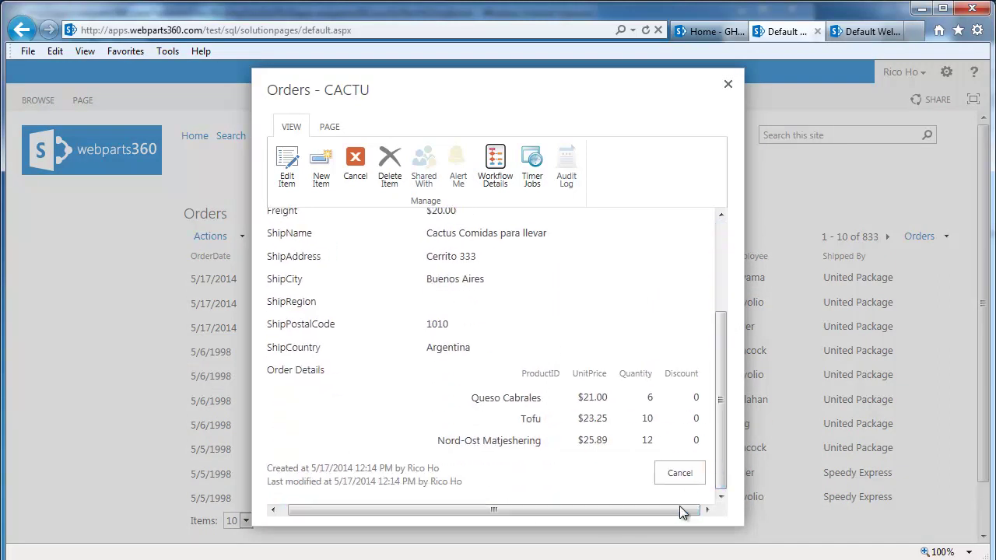